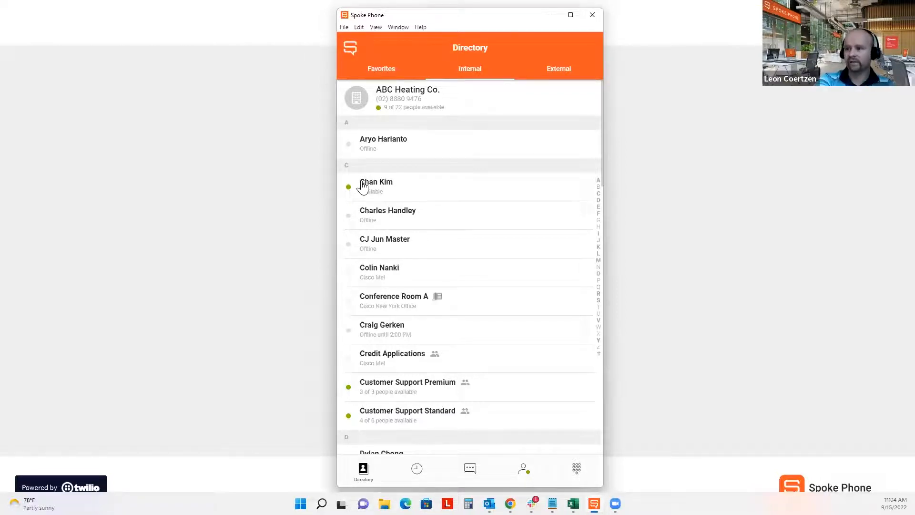
pyautogui.scroll(-2, 477, 296)
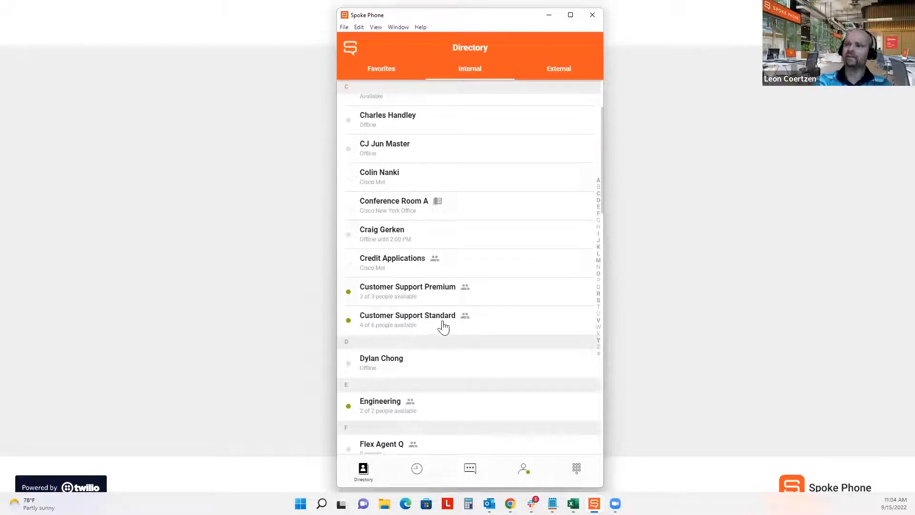
pyautogui.click(375, 326)
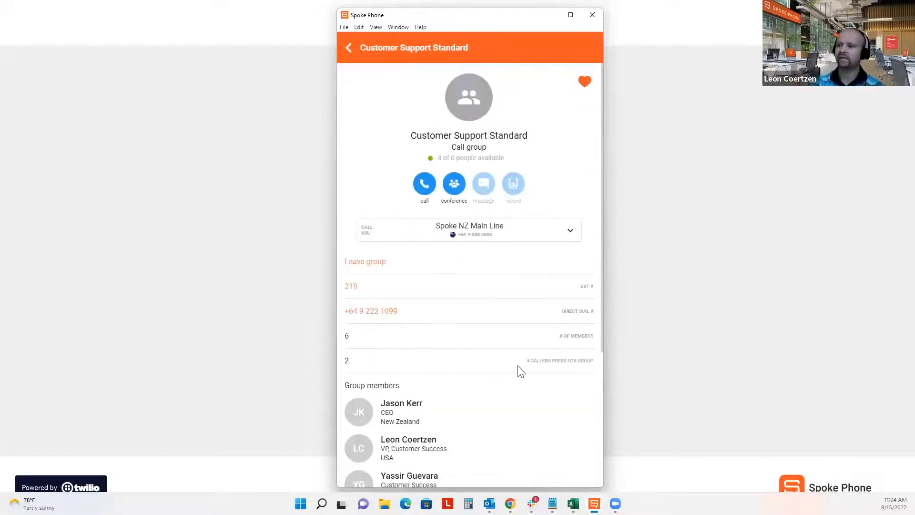
pyautogui.scroll(-3, 517, 370)
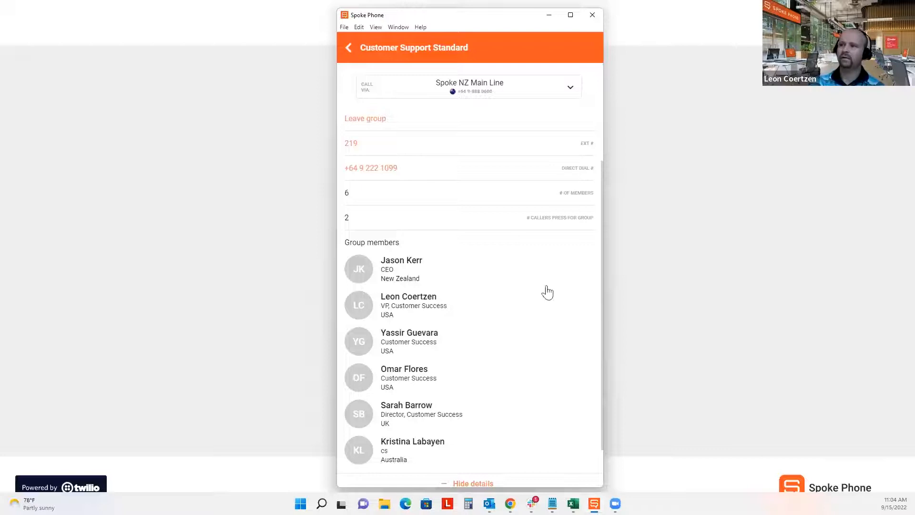
pyautogui.scroll(3, 537, 327)
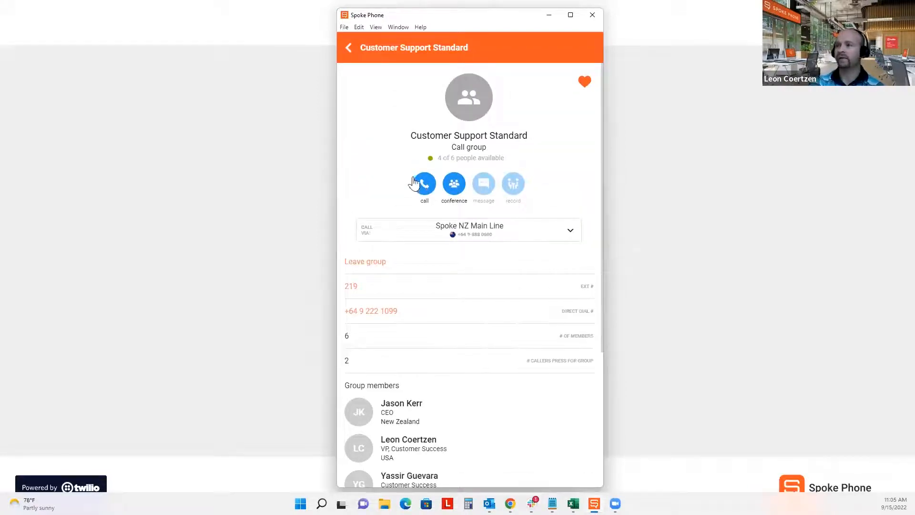
pyautogui.click(353, 56)
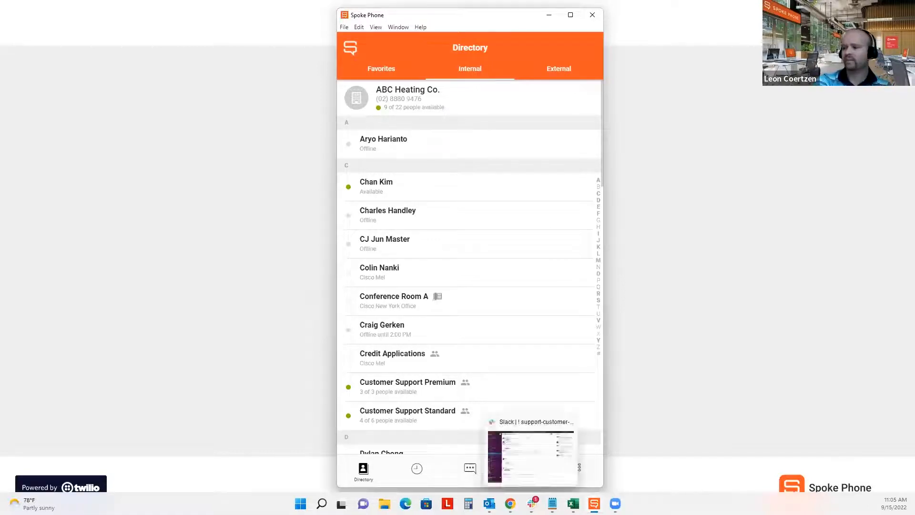
# - On the Call Groups page, delete the Mid Market Sales Team group and confirm
pyautogui.moveTo(510, 503)
pyautogui.click(510, 473)
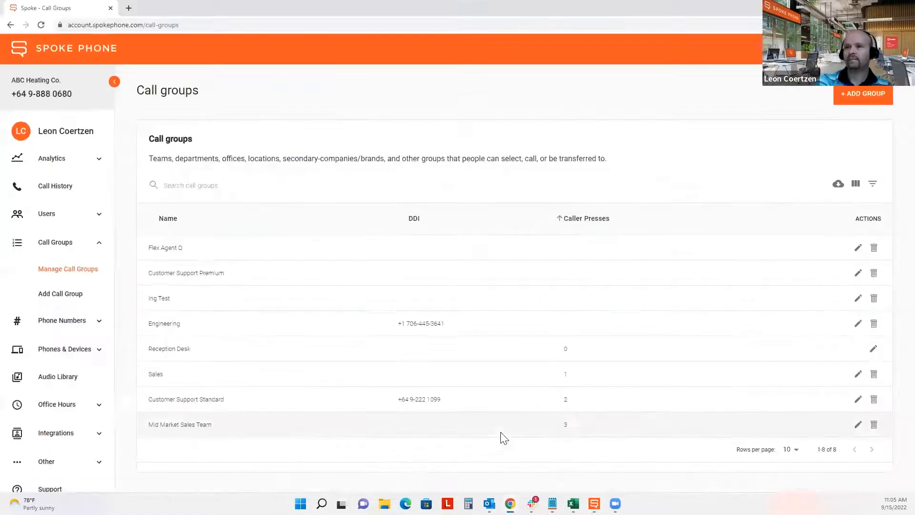
pyautogui.moveTo(66, 81); pyautogui.dragTo(12, 82)
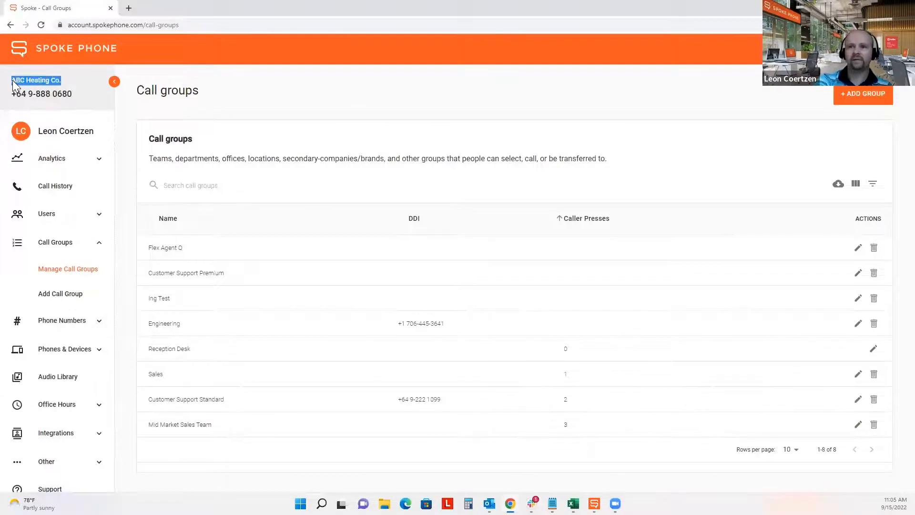
pyautogui.click(309, 99)
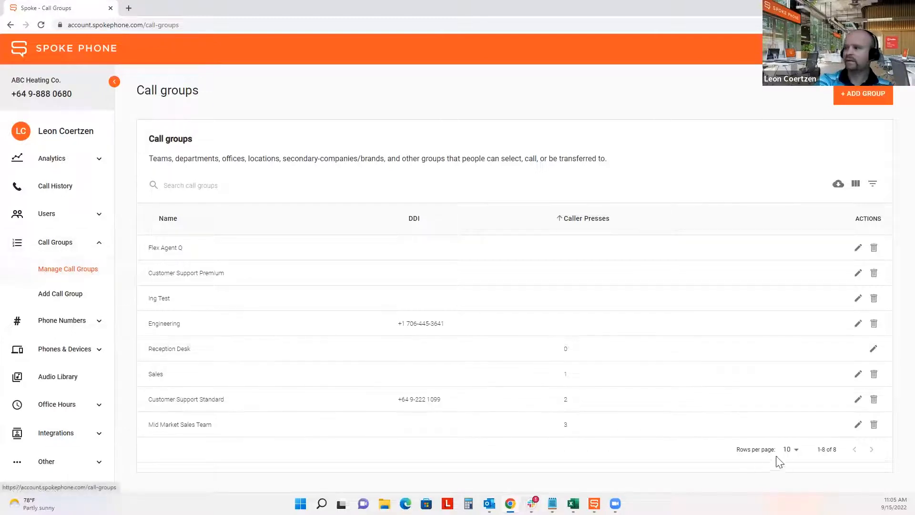
pyautogui.click(874, 424)
pyautogui.click(577, 294)
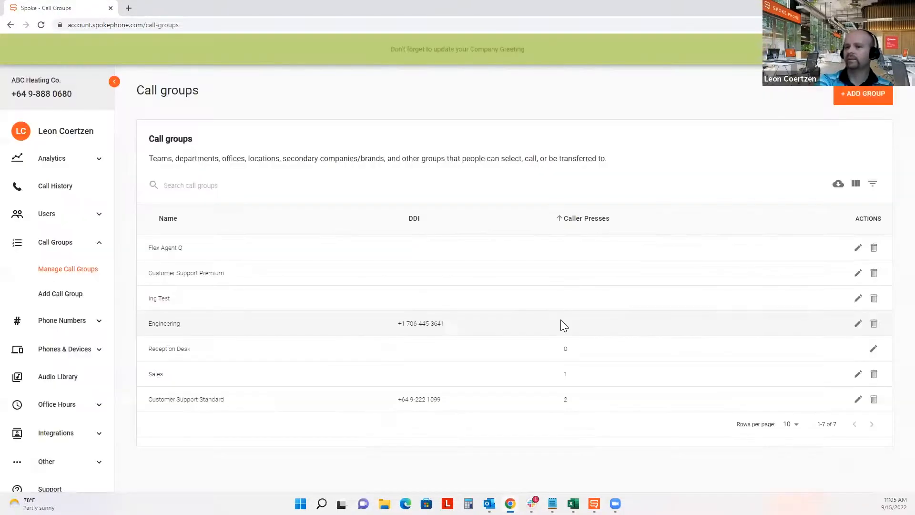
# - Add a new call group named 'Mid Market Sales Team' and continue to its settings
pyautogui.click(861, 109)
pyautogui.click(276, 152)
pyautogui.write('Mid Market')
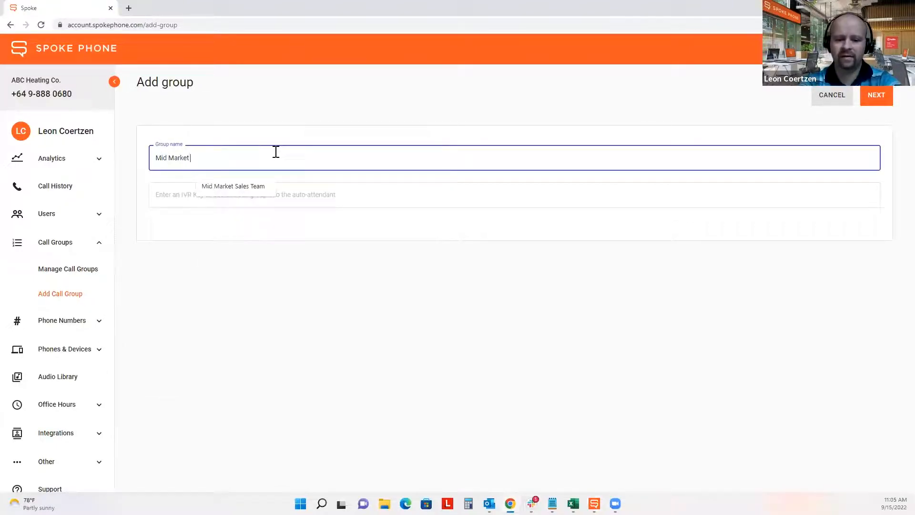
pyautogui.write(' Sales Team')
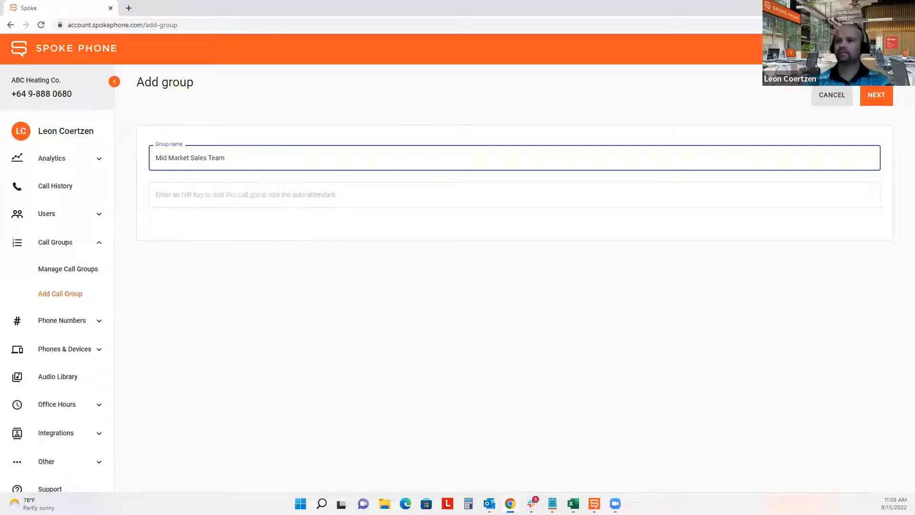
pyautogui.click(877, 106)
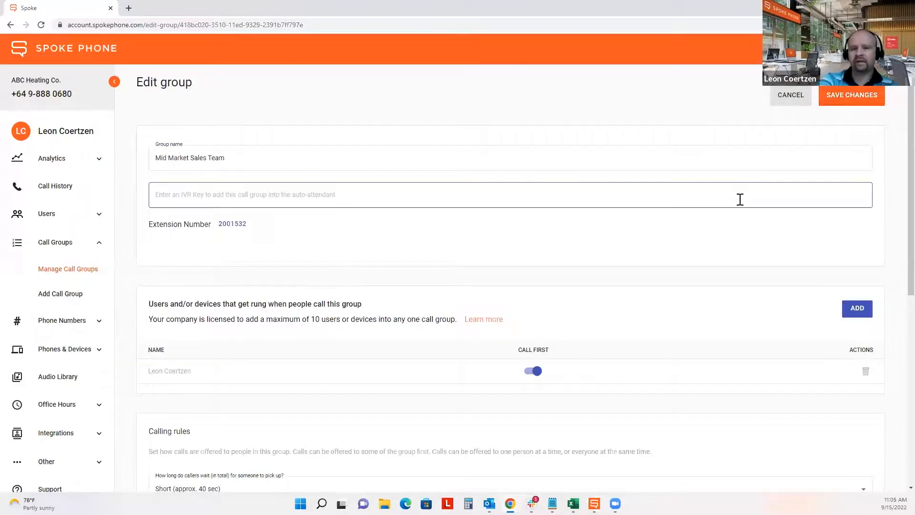
# - Add a first teammate to the group's members from the people list
pyautogui.scroll(-1, 740, 199)
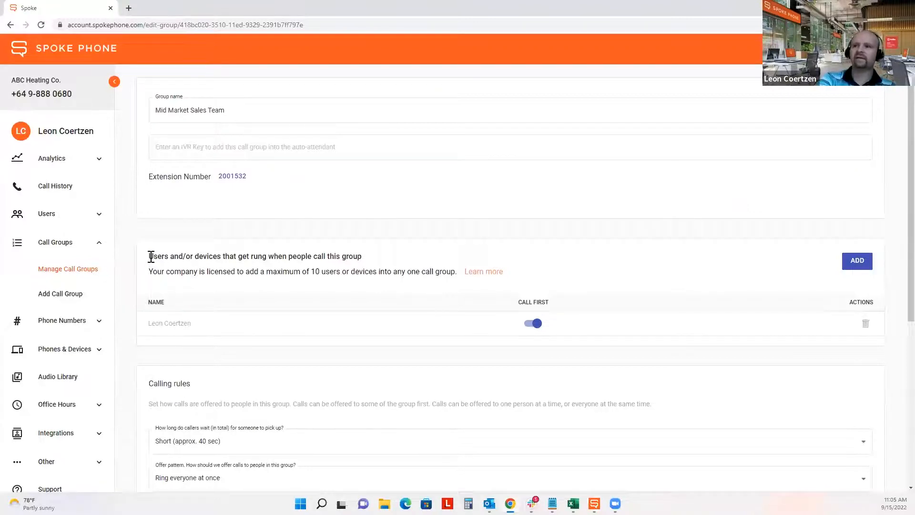
pyautogui.moveTo(151, 256); pyautogui.dragTo(365, 262)
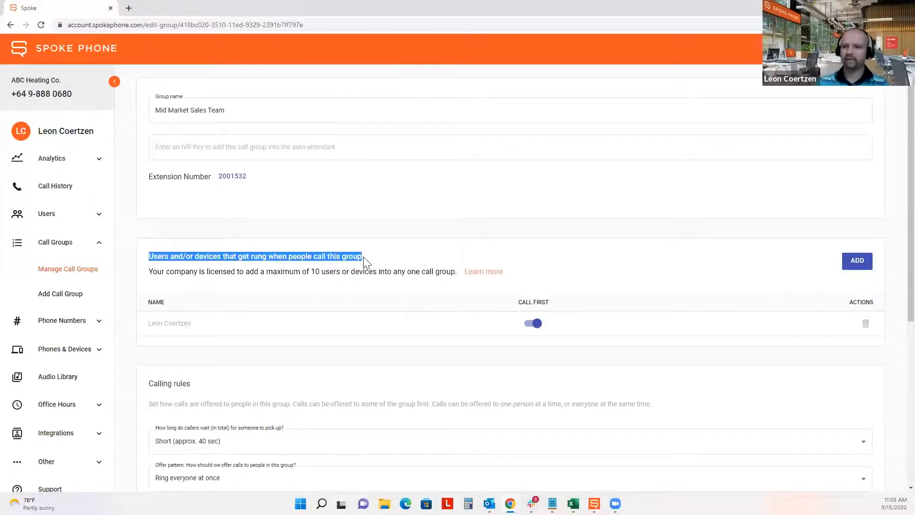
pyautogui.moveTo(196, 324); pyautogui.dragTo(147, 328)
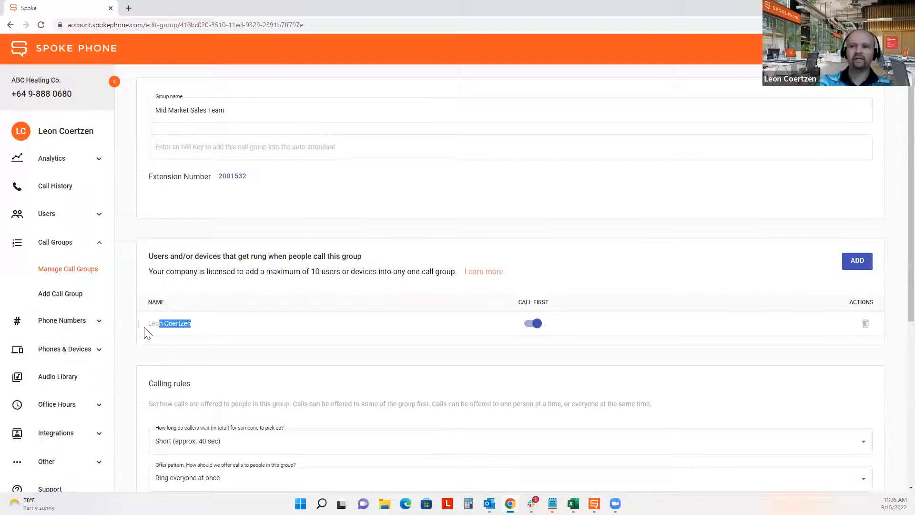
pyautogui.click(210, 328)
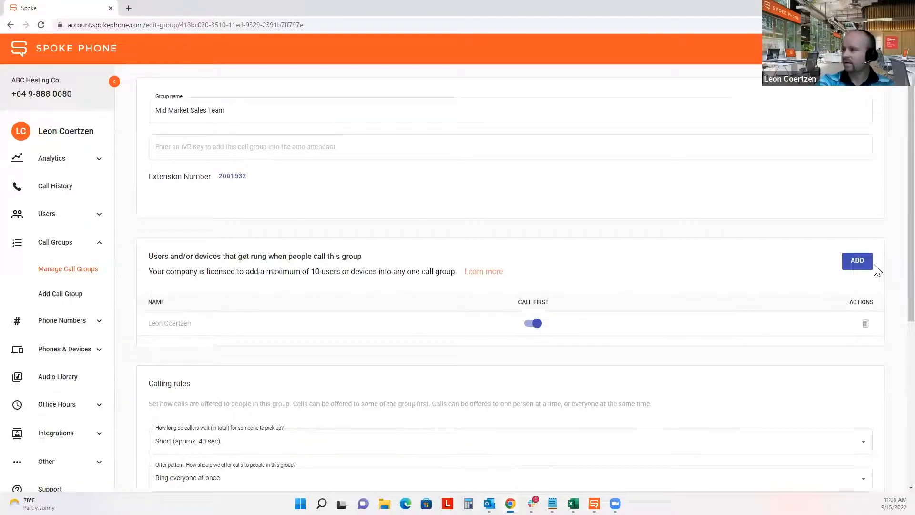
pyautogui.click(856, 262)
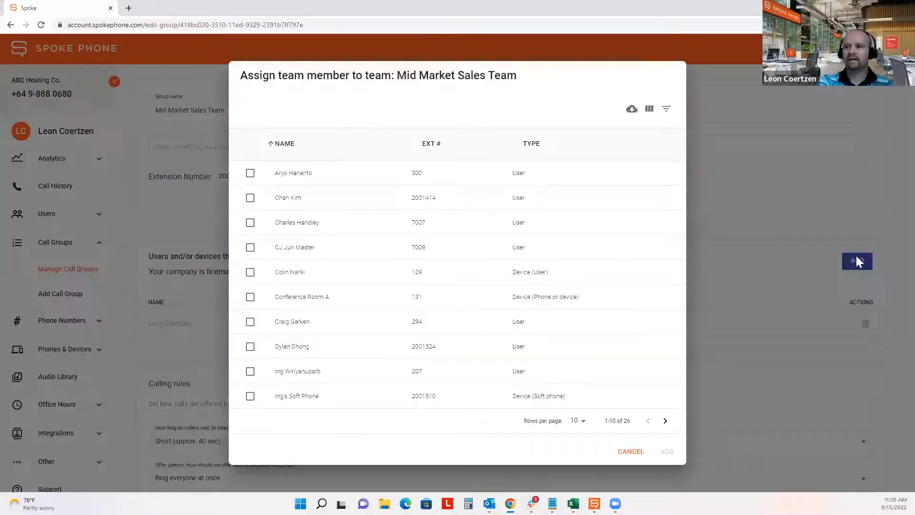
pyautogui.click(250, 198)
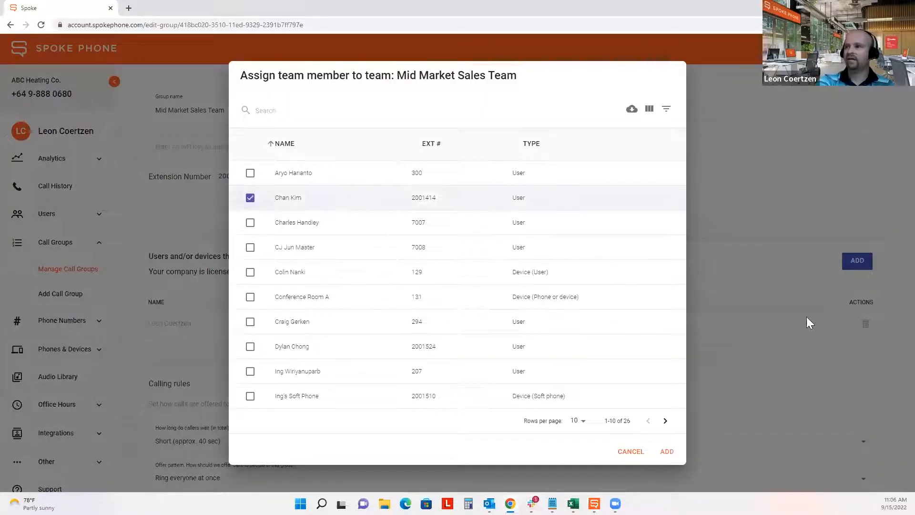
pyautogui.click(667, 451)
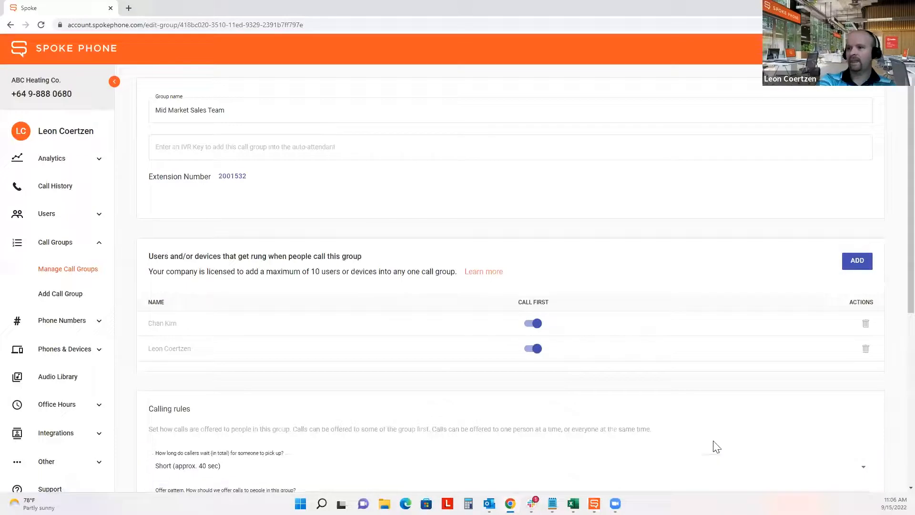
# - Search the people list for a second teammate by name and add them to the group
pyautogui.click(857, 261)
pyautogui.write('sarah')
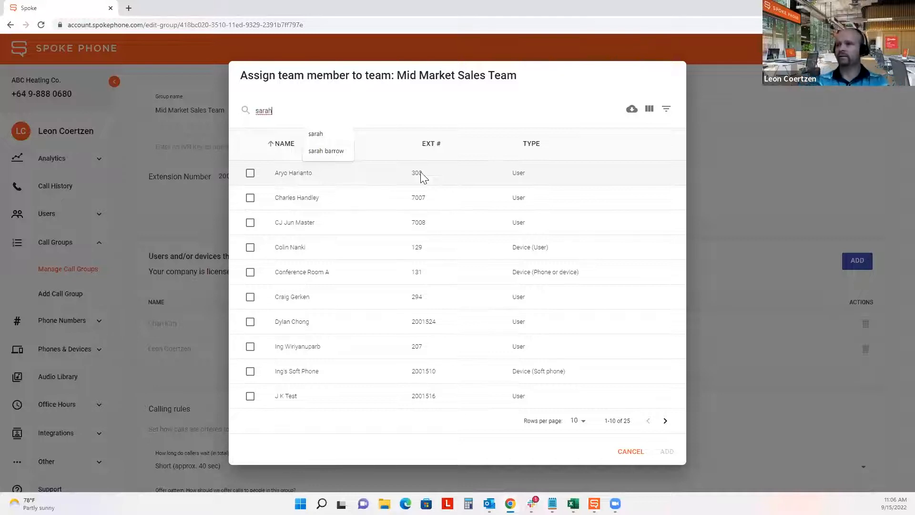
pyautogui.press('Return')
pyautogui.click(250, 285)
pyautogui.click(667, 339)
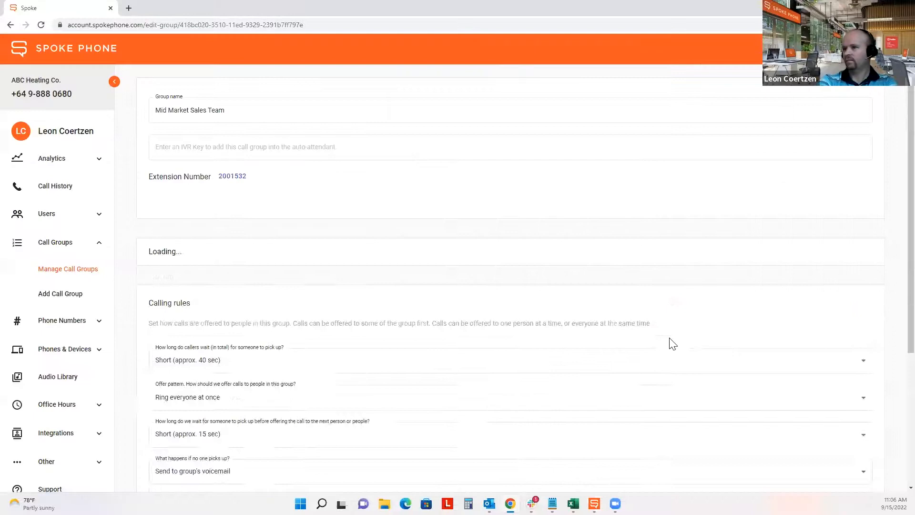
# - Set the caller wait time to Shortest (approx. 30 sec)
pyautogui.scroll(-1, 670, 341)
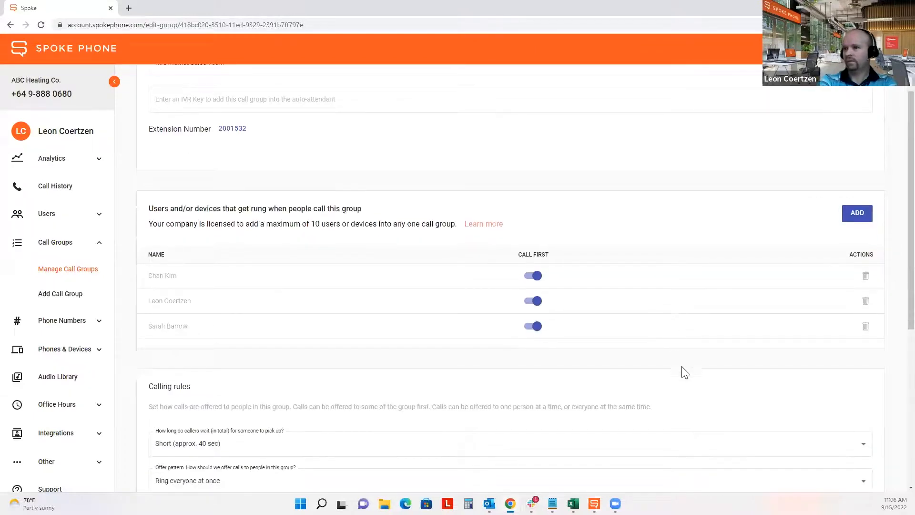
pyautogui.scroll(-1, 686, 371)
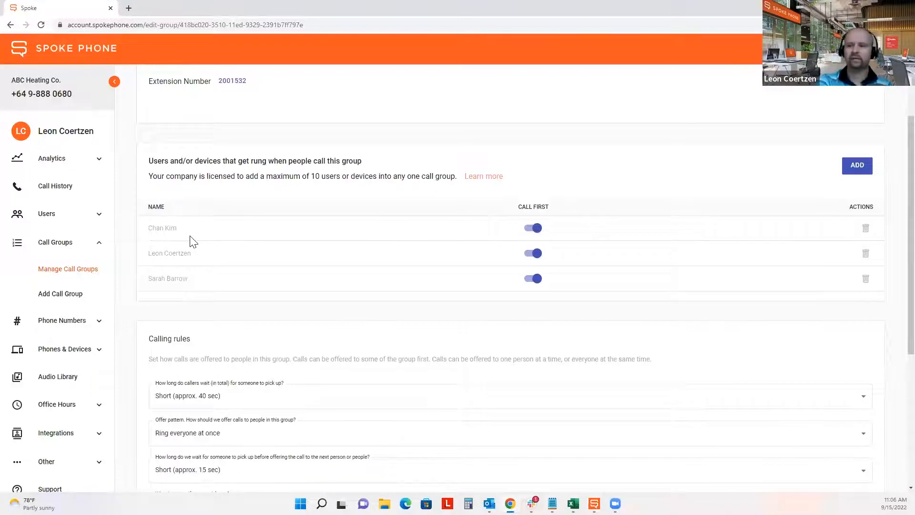
pyautogui.scroll(-2, 198, 255)
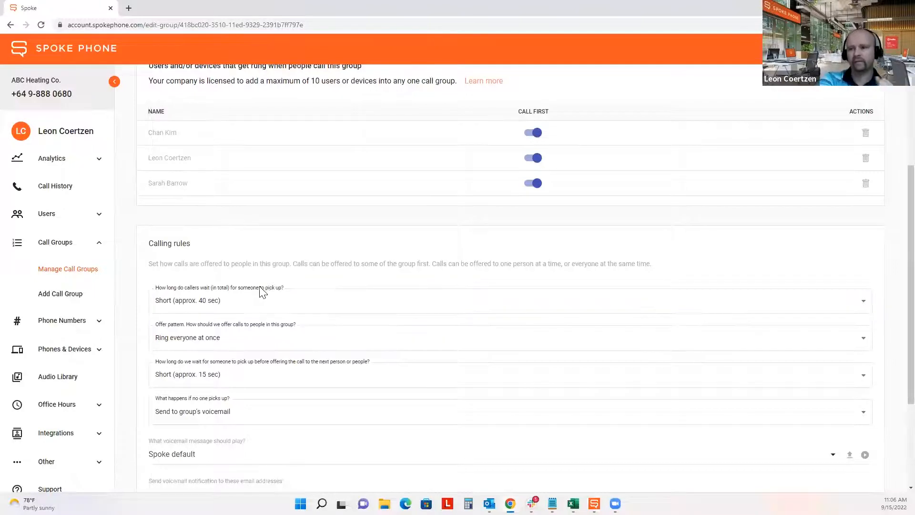
pyautogui.click(254, 303)
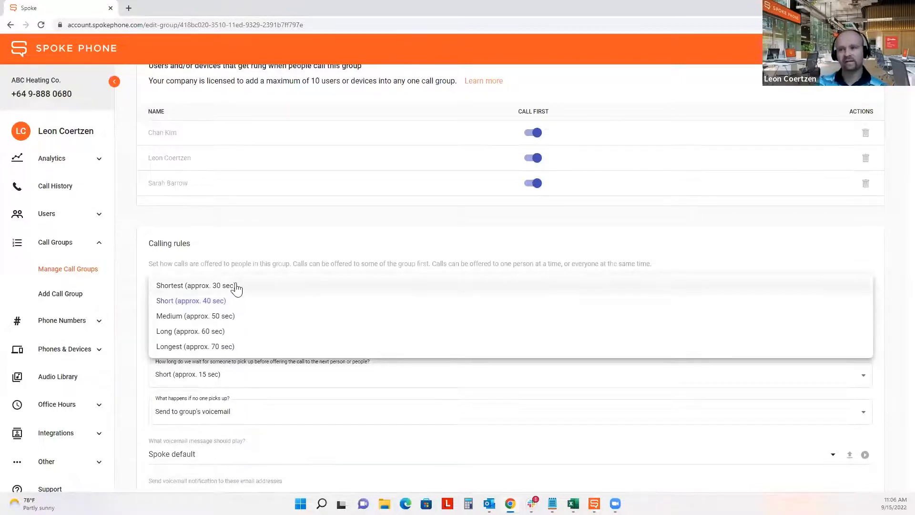
pyautogui.click(236, 285)
# - Switch the group's offer pattern to Round-robin
pyautogui.scroll(-1, 127, 313)
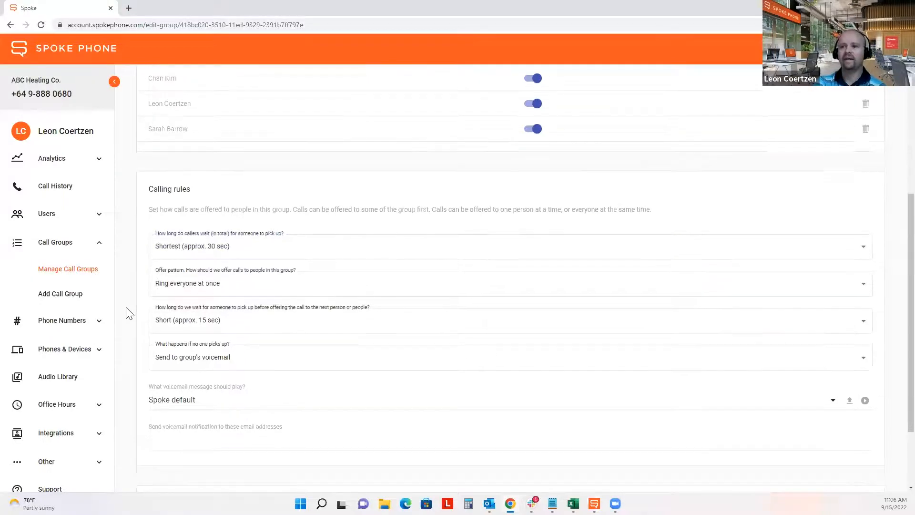
pyautogui.scroll(-1, 128, 313)
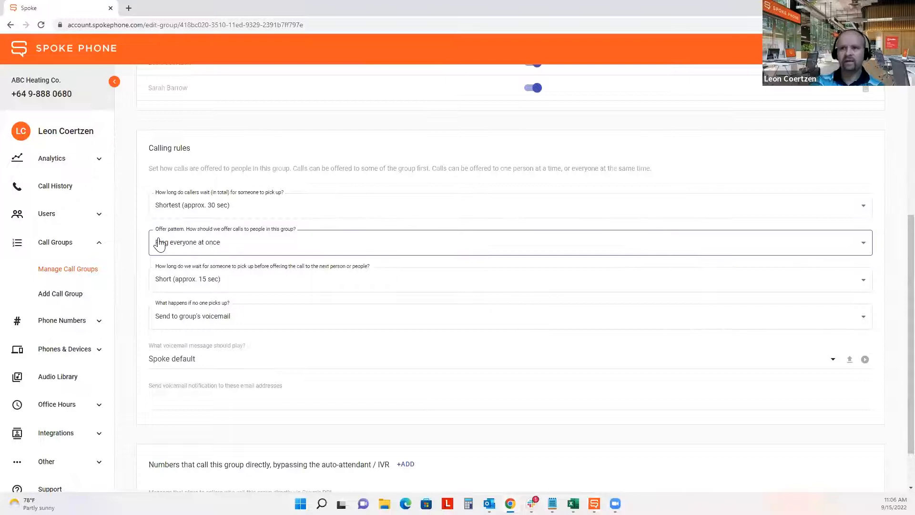
pyautogui.click(239, 244)
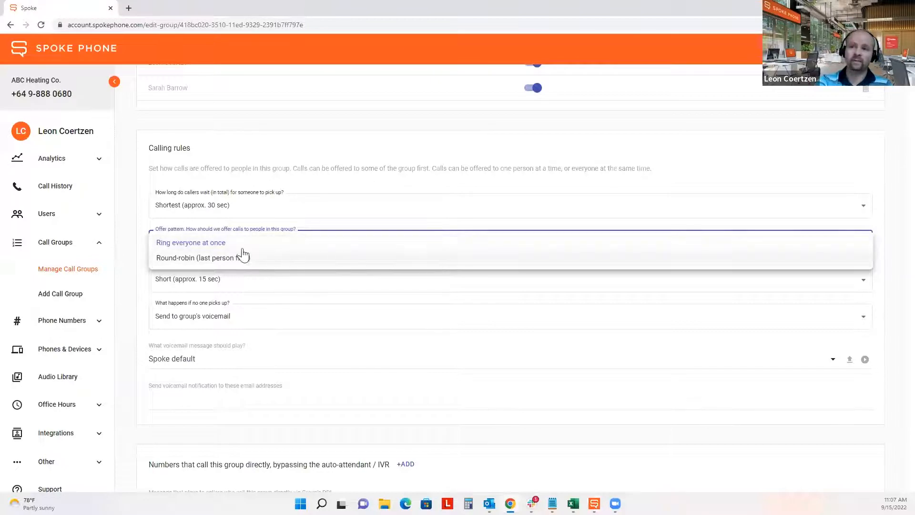
pyautogui.click(175, 259)
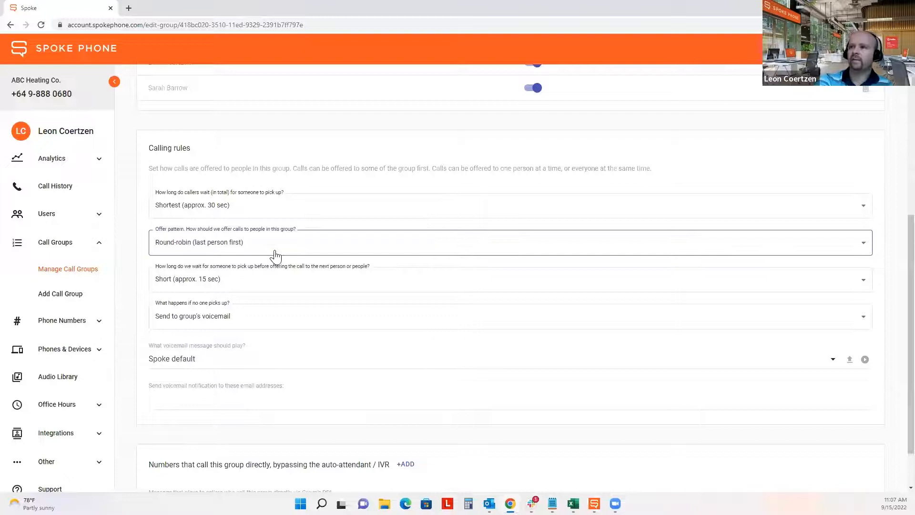
pyautogui.scroll(2, 277, 255)
pyautogui.moveTo(549, 111); pyautogui.dragTo(519, 113)
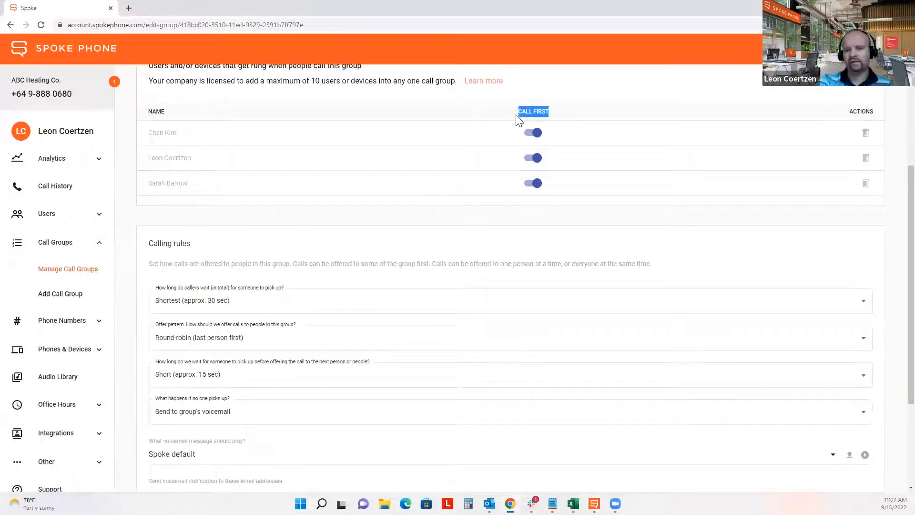
# - Turn off Call First for the first and third members, leaving only the account owner on
pyautogui.click(497, 116)
pyautogui.click(531, 134)
pyautogui.click(531, 186)
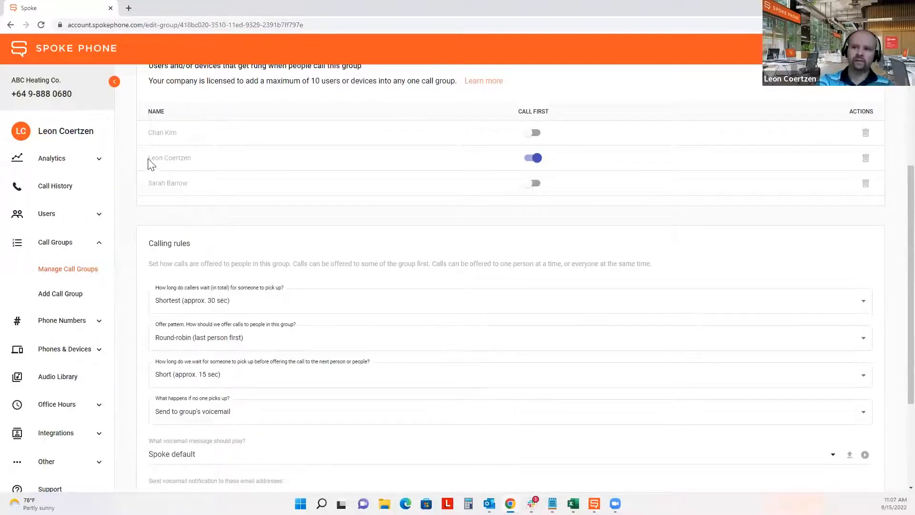
pyautogui.moveTo(148, 162); pyautogui.dragTo(429, 165)
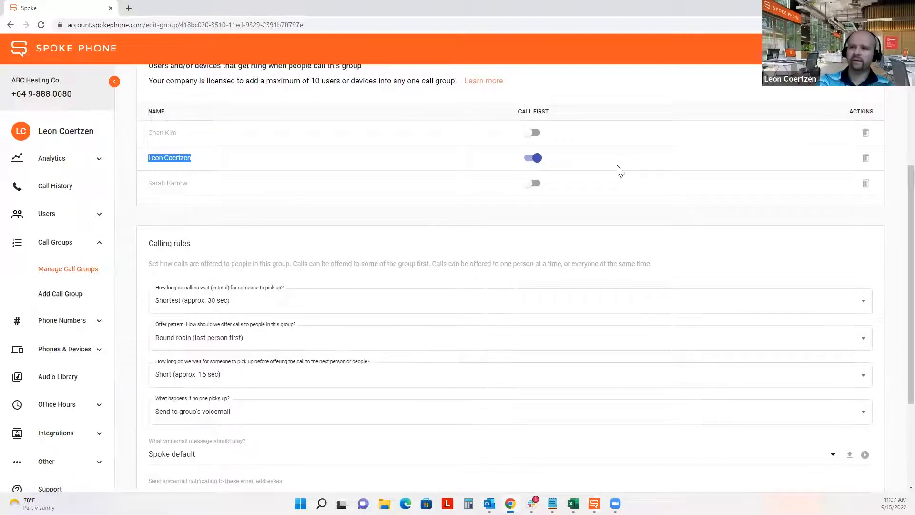
pyautogui.click(491, 219)
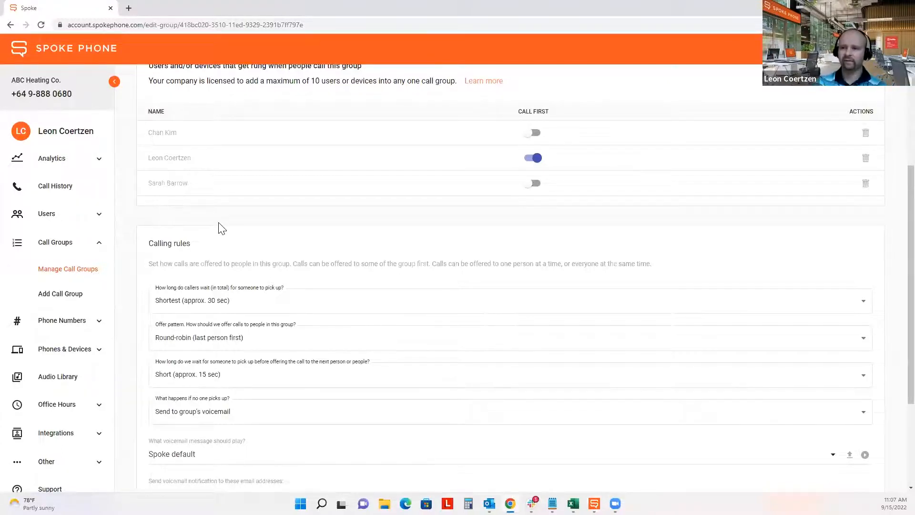
# - Set the wait before offering the next person to Shortest (approx. 10 sec)
pyautogui.scroll(-2, 219, 228)
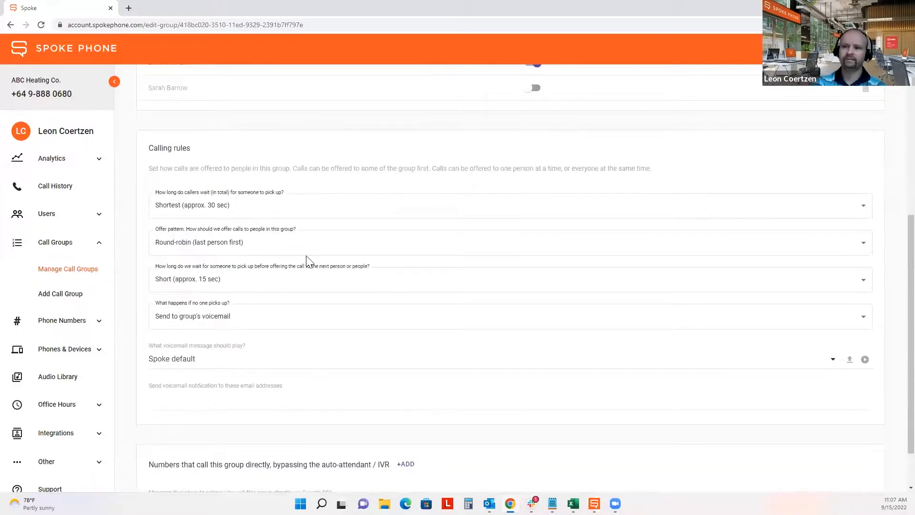
pyautogui.click(276, 277)
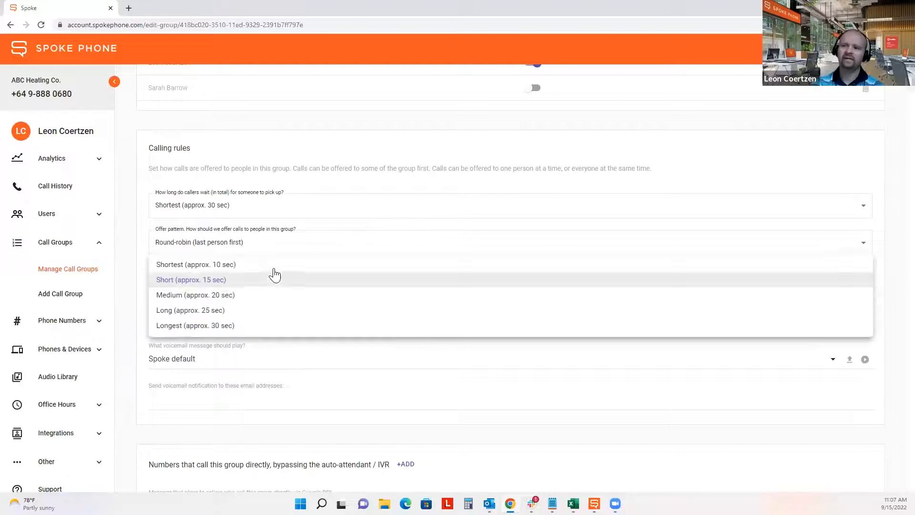
pyautogui.click(275, 268)
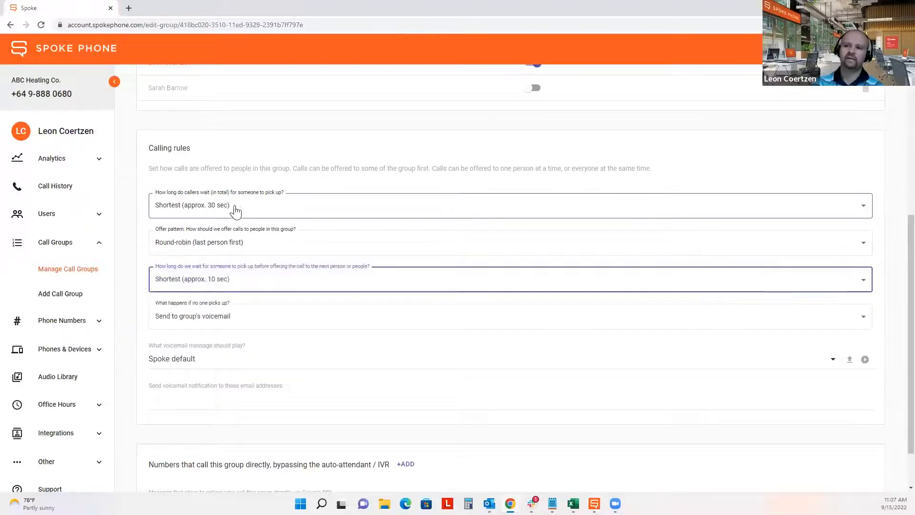
pyautogui.scroll(1, 188, 191)
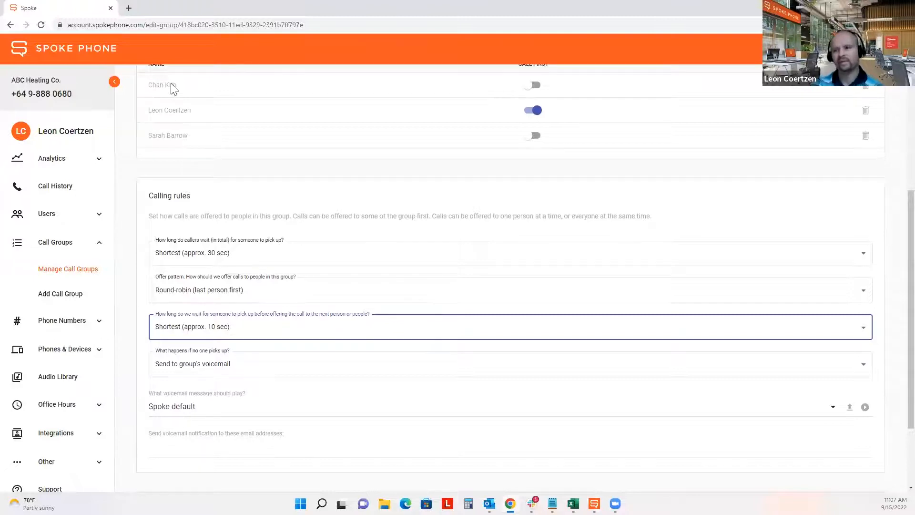
pyautogui.click(142, 313)
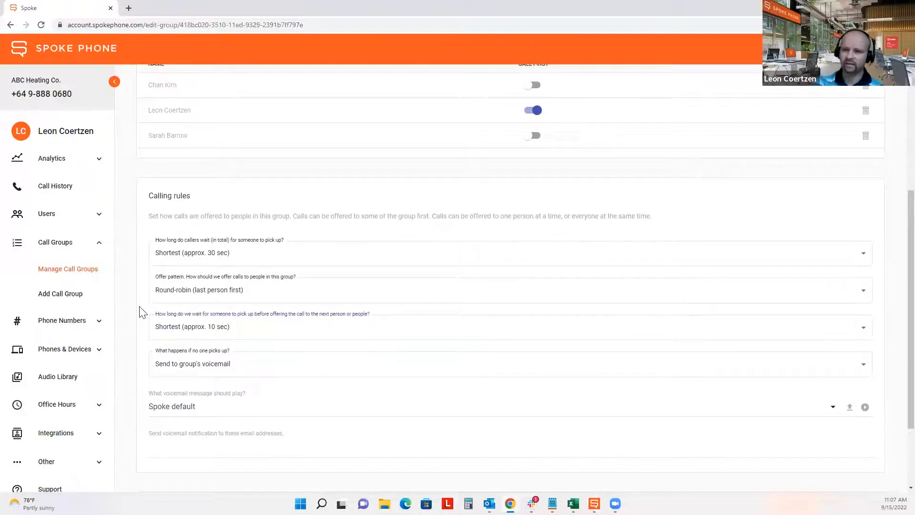
# - Keep unanswered calls going to the group's voicemail
pyautogui.scroll(-1, 142, 312)
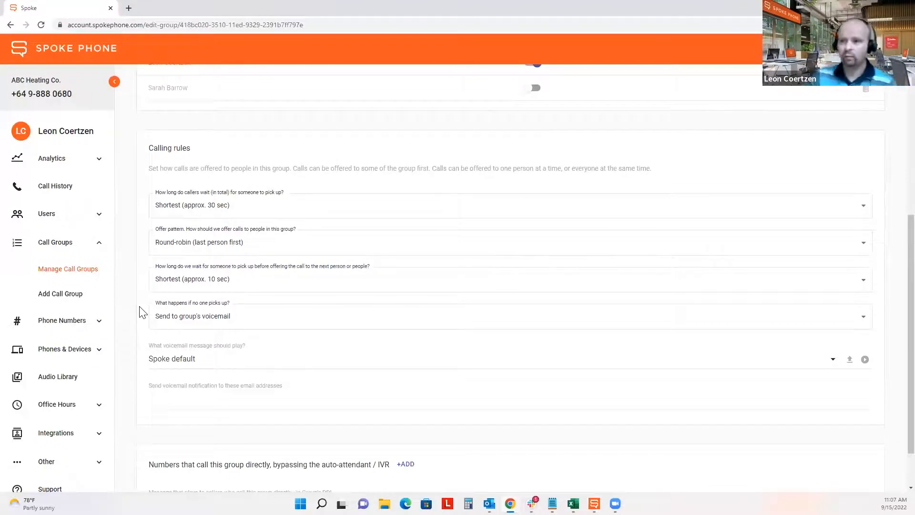
pyautogui.click(236, 321)
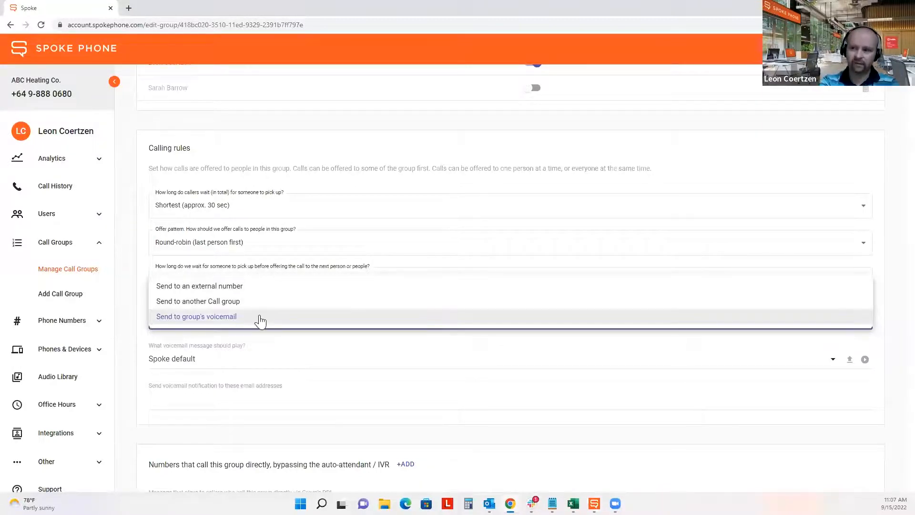
pyautogui.click(260, 318)
pyautogui.click(126, 335)
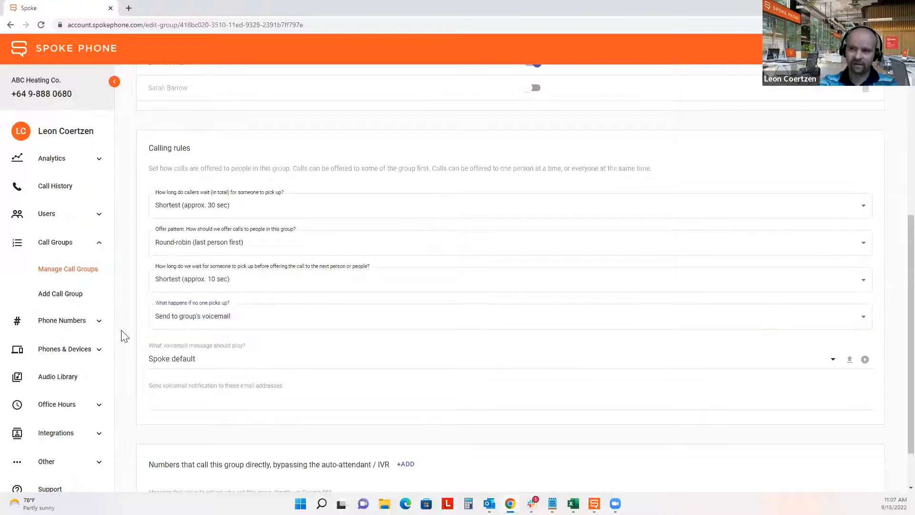
pyautogui.scroll(-1, 122, 333)
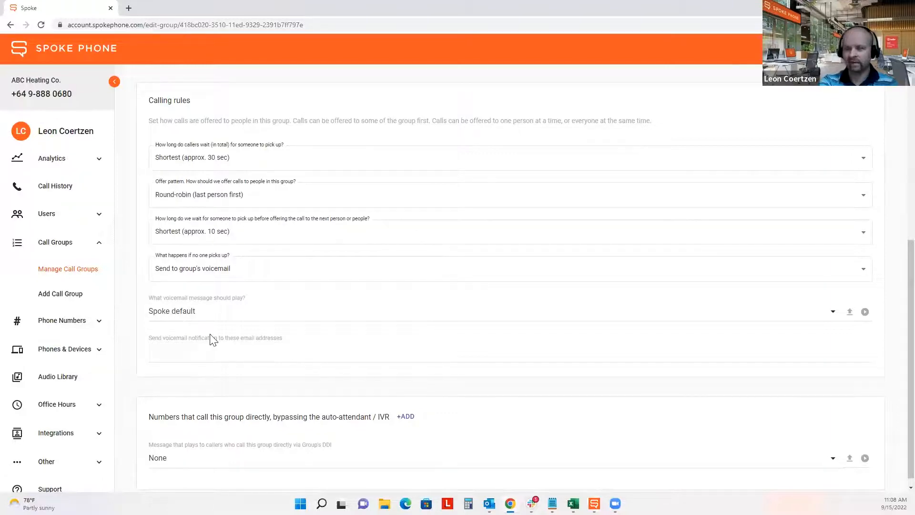
# - Enter the user's work e-mail as a voicemail notification address, then remove the misspelled entry
pyautogui.scroll(-1, 210, 338)
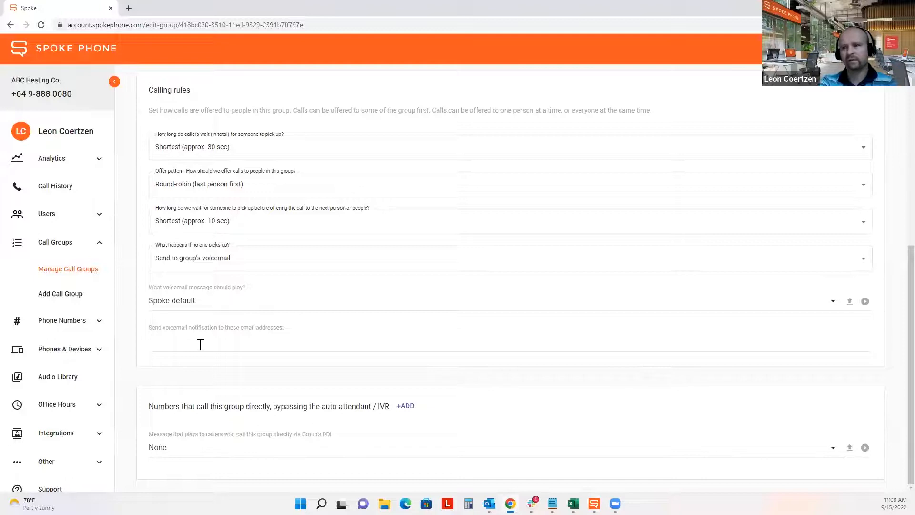
pyautogui.click(201, 344)
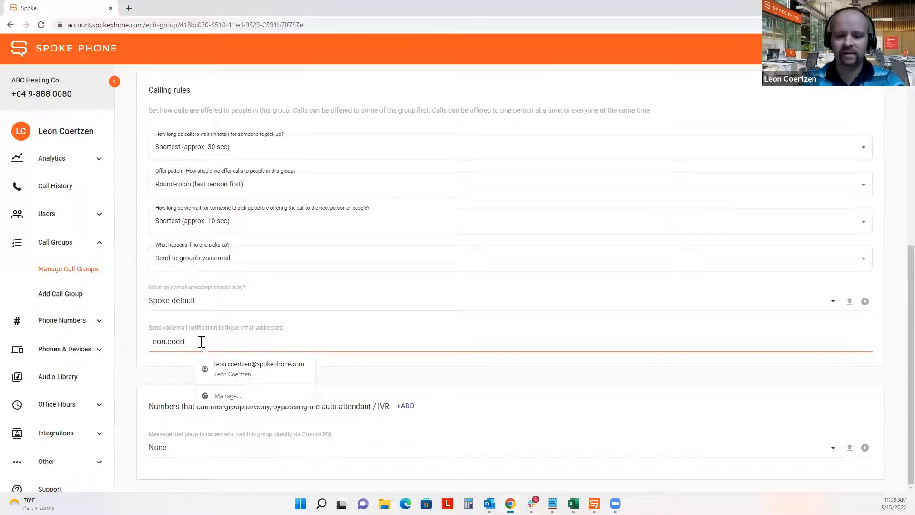
pyautogui.press('Return')
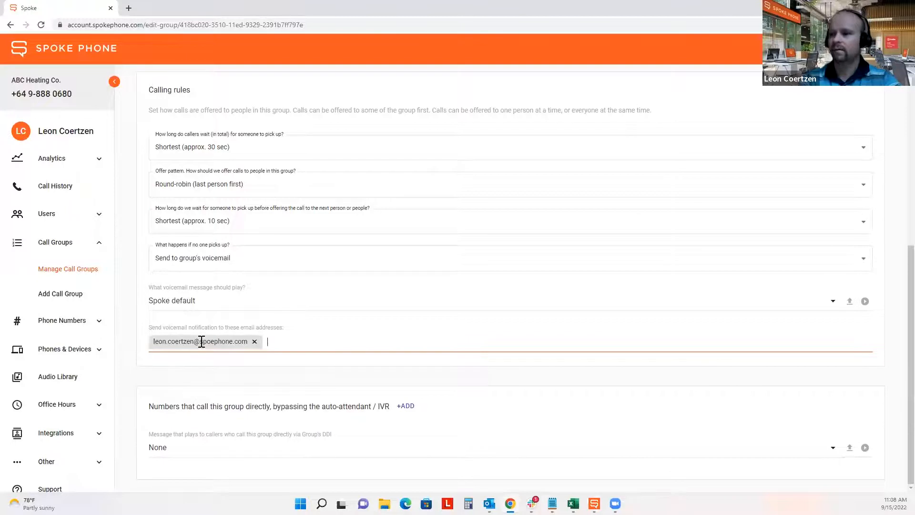
pyautogui.click(211, 343)
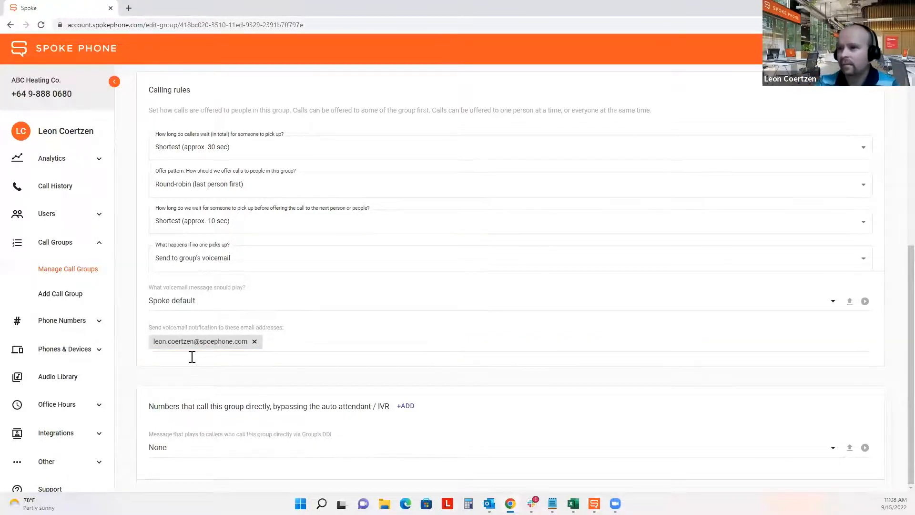
pyautogui.click(255, 341)
# - Re-enter the corrected work e-mail address and save the call group's changes
pyautogui.click(248, 343)
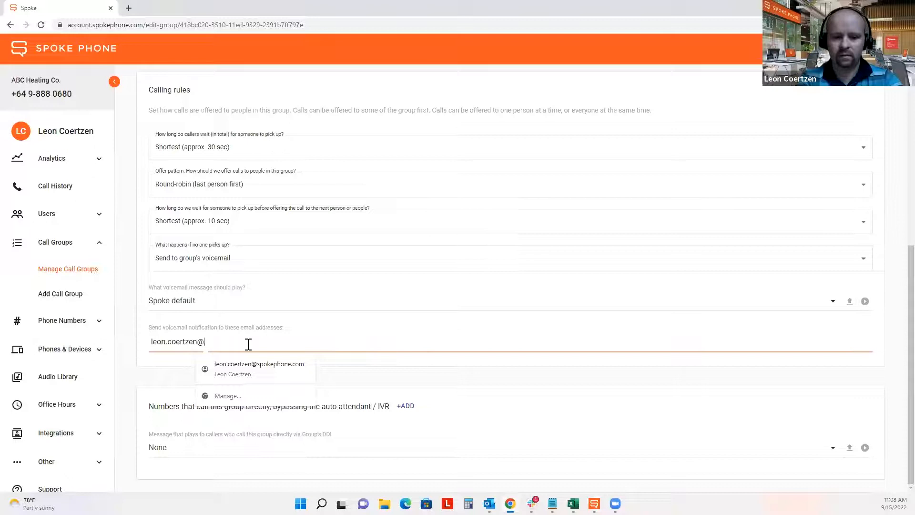
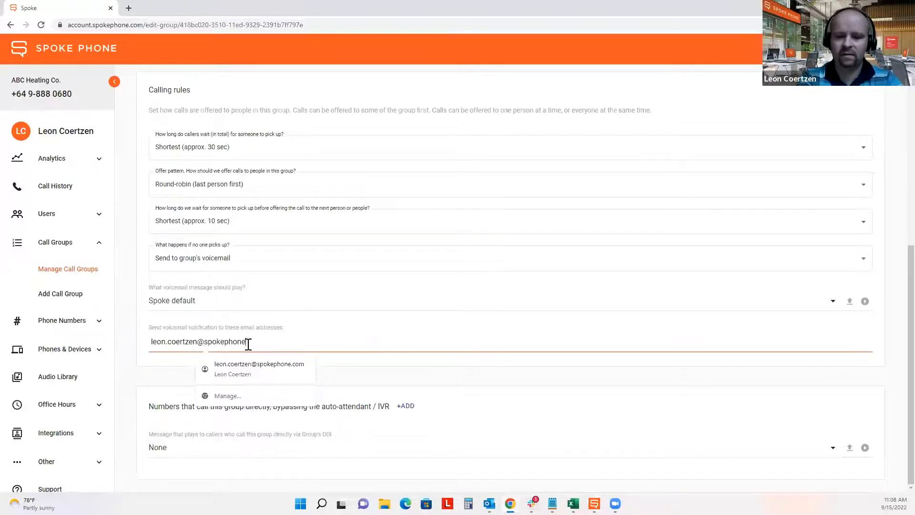
pyautogui.press('Return')
pyautogui.click(640, 408)
pyautogui.scroll(8, 640, 409)
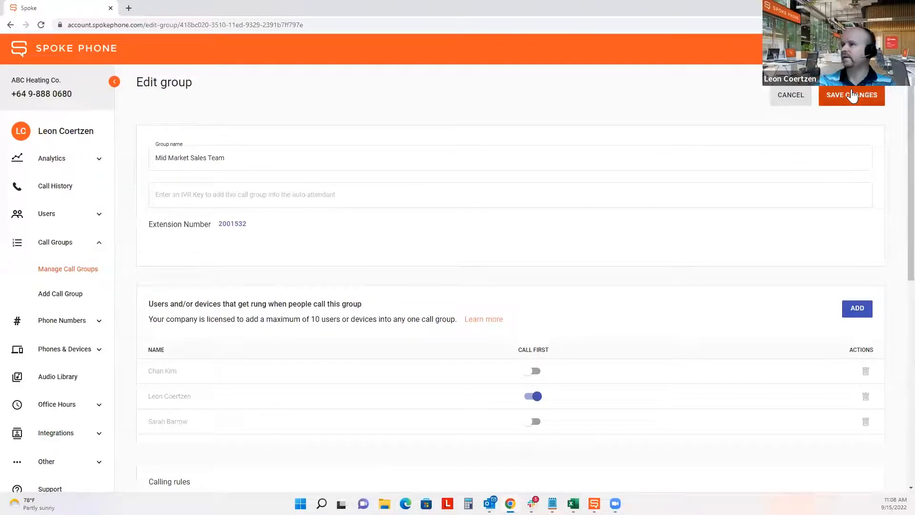
pyautogui.click(852, 96)
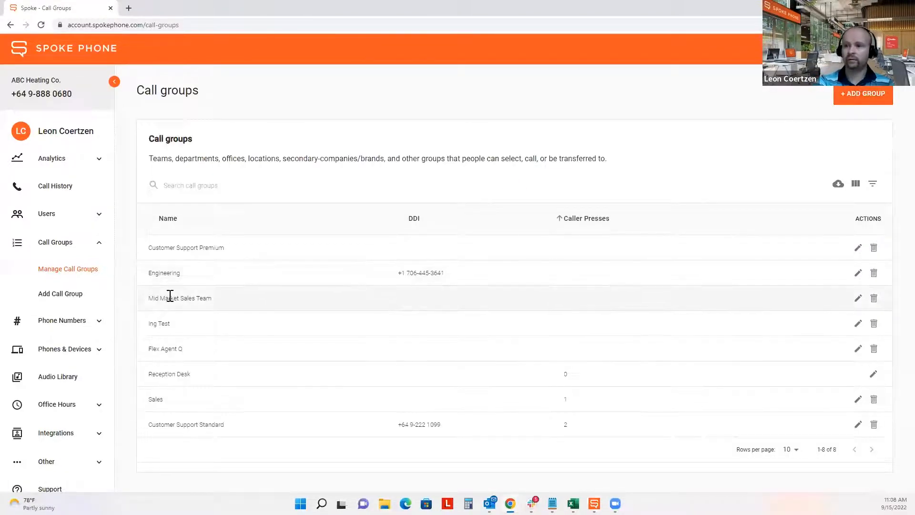
# - In the desktop app's Internal directory, open Mid Market Sales Team to check its three members, then return to the portal
pyautogui.moveTo(145, 307); pyautogui.dragTo(231, 304)
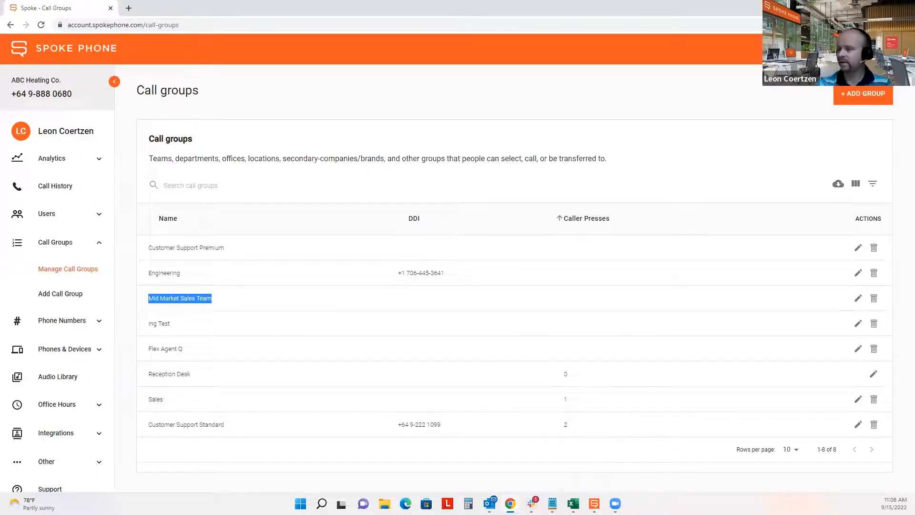
pyautogui.click(594, 503)
pyautogui.scroll(-8, 552, 260)
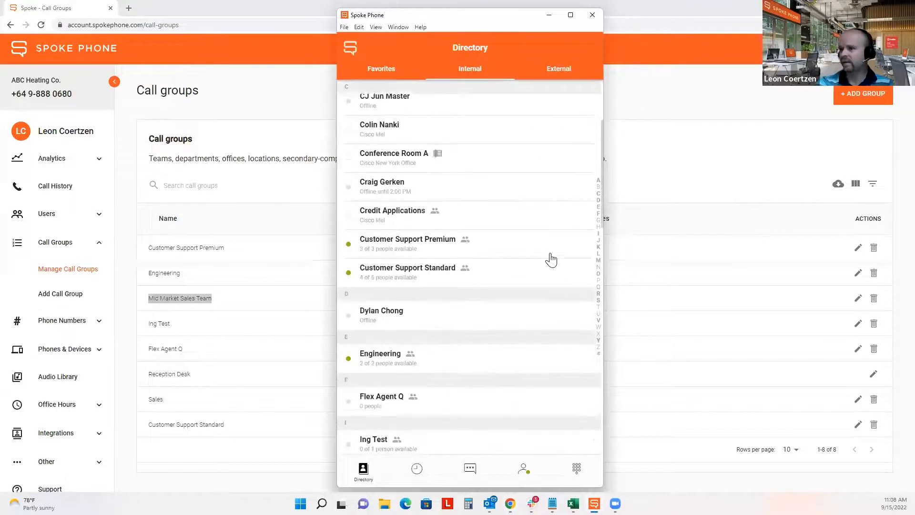
pyautogui.scroll(-10, 551, 260)
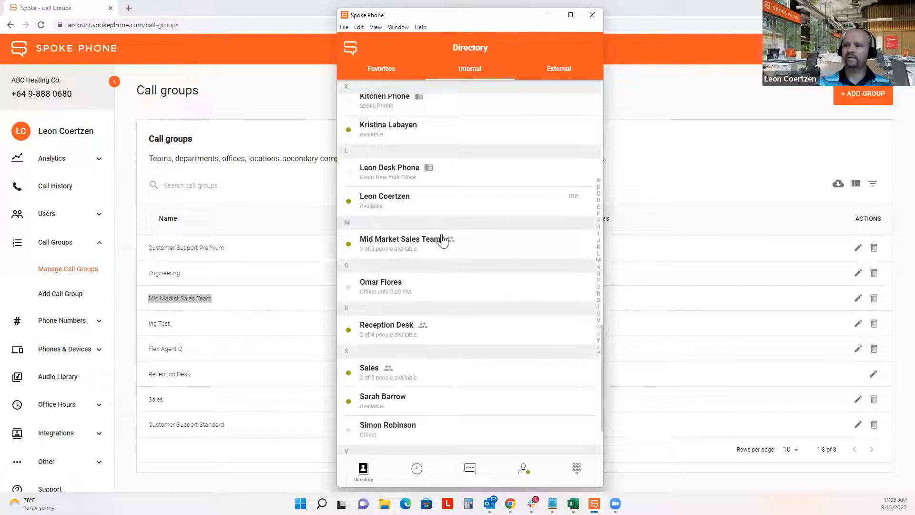
pyautogui.click(377, 253)
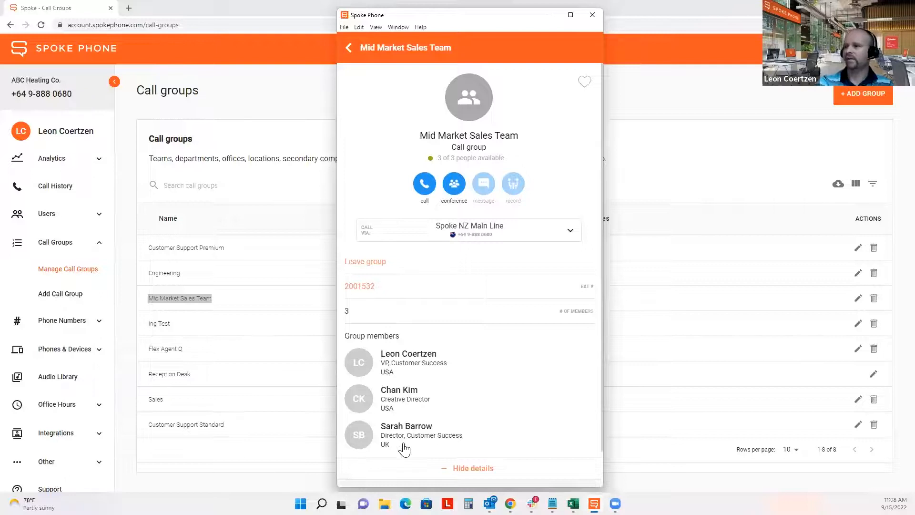
pyautogui.click(349, 49)
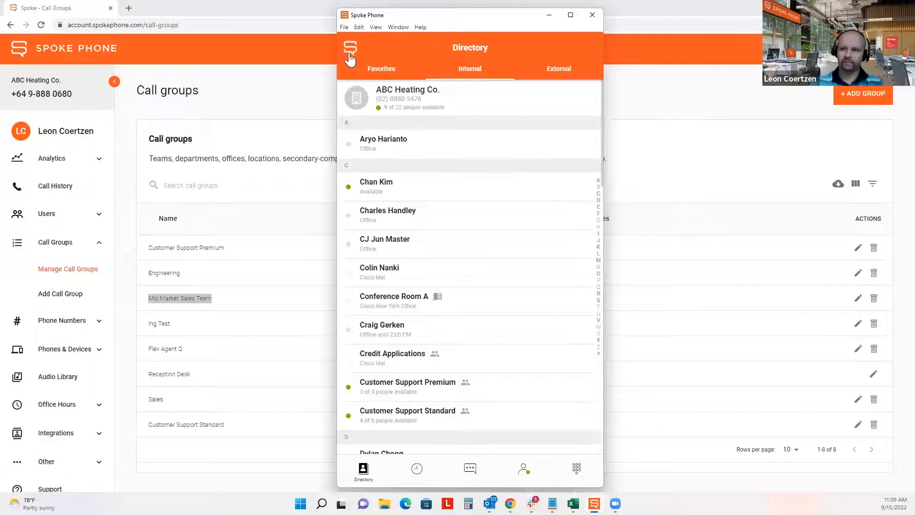
pyautogui.click(304, 75)
# - Open the Phone Numbers list and show all 55 numbers with 100 rows per page
pyautogui.scroll(-2, 35, 189)
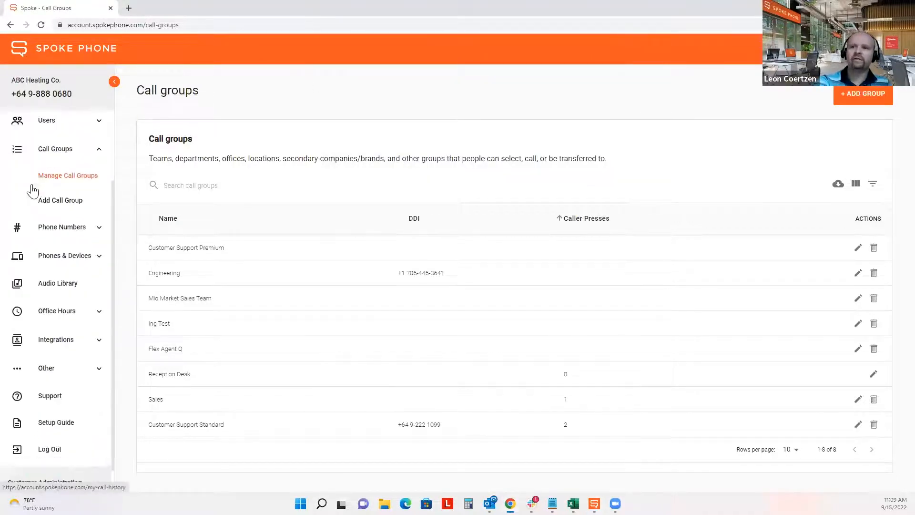
pyautogui.click(66, 230)
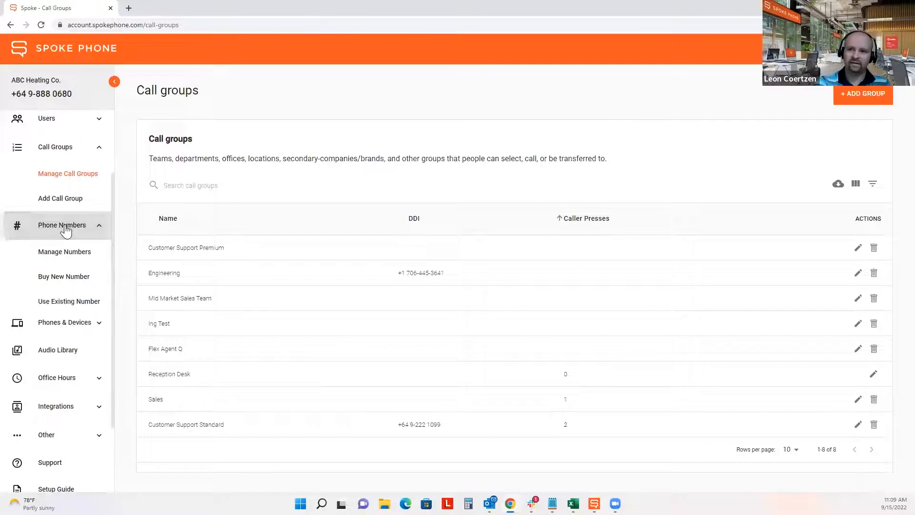
pyautogui.click(57, 257)
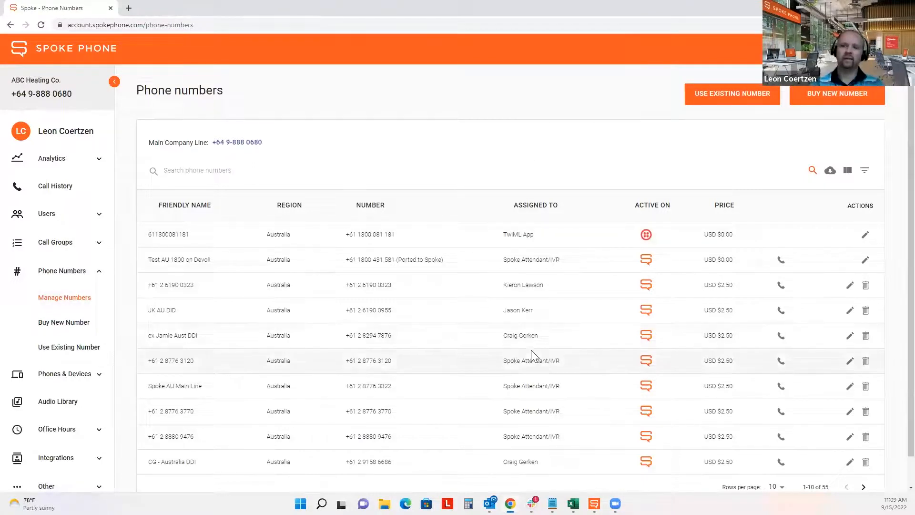
pyautogui.scroll(-1, 511, 324)
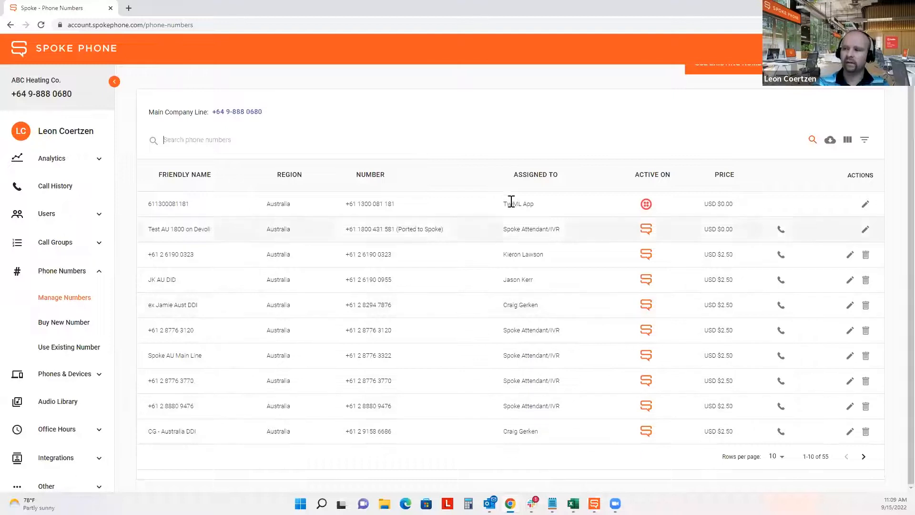
pyautogui.click(777, 457)
pyautogui.click(777, 473)
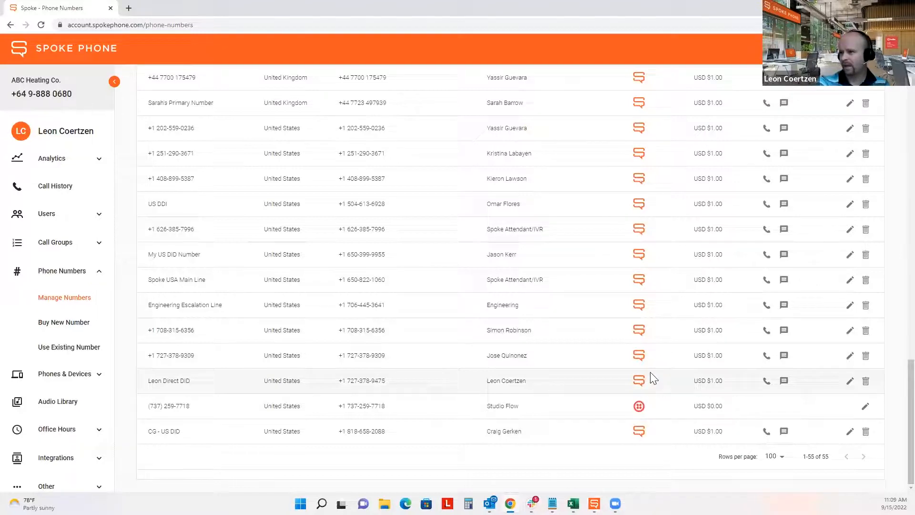
# - Open the user's direct US DID for editing
pyautogui.moveTo(341, 380); pyautogui.dragTo(546, 377)
pyautogui.click(545, 377)
pyautogui.click(849, 381)
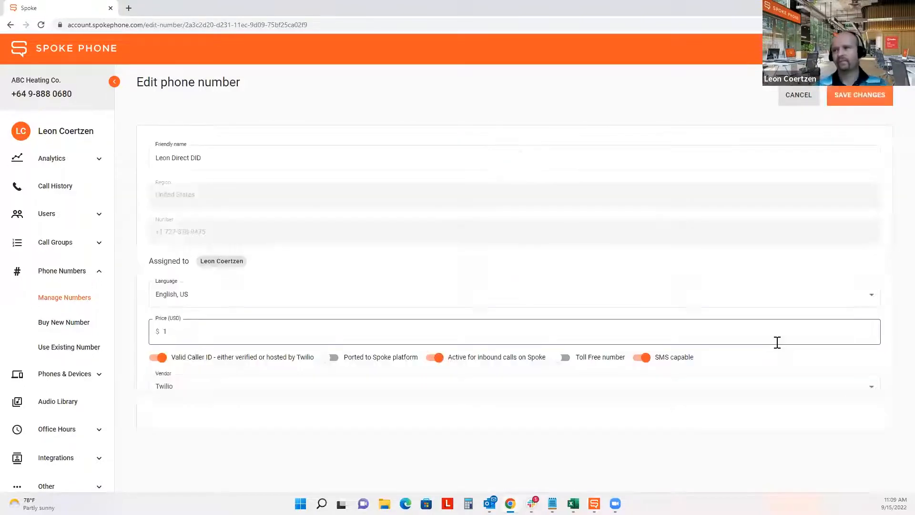
# - Reassign the direct DID to Mid Market Sales Team and save the phone number
pyautogui.moveTo(149, 263); pyautogui.dragTo(198, 272)
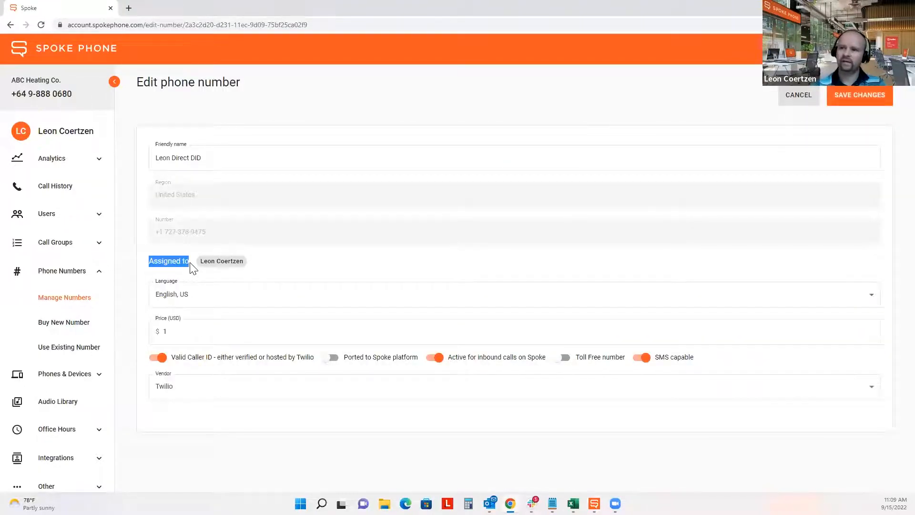
pyautogui.click(257, 270)
pyautogui.click(221, 267)
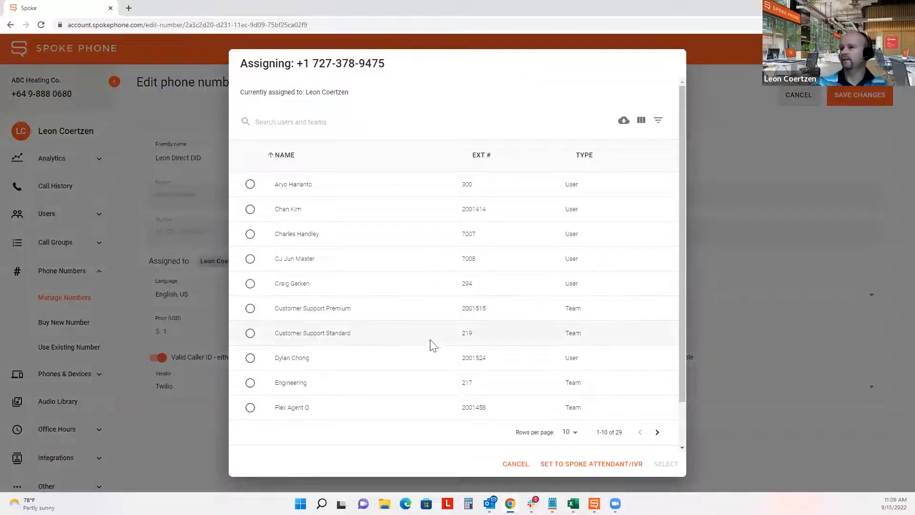
pyautogui.write('mid market')
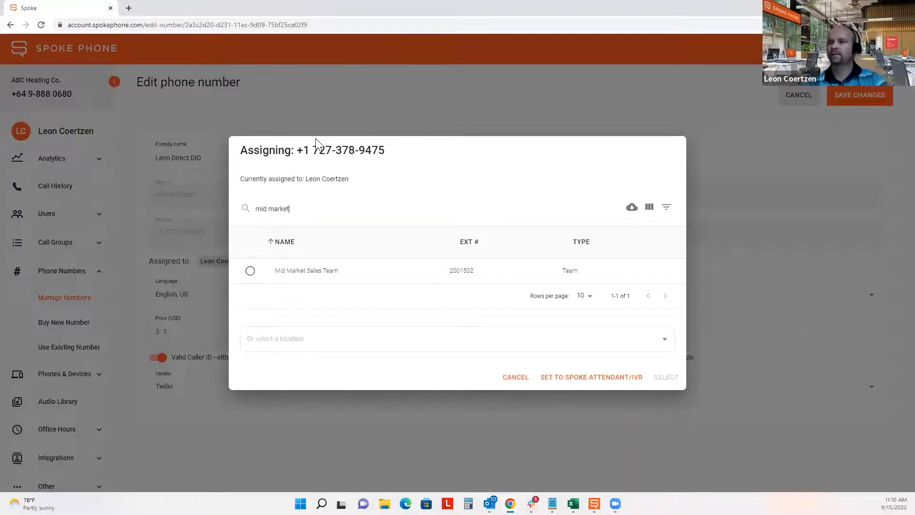
pyautogui.click(250, 271)
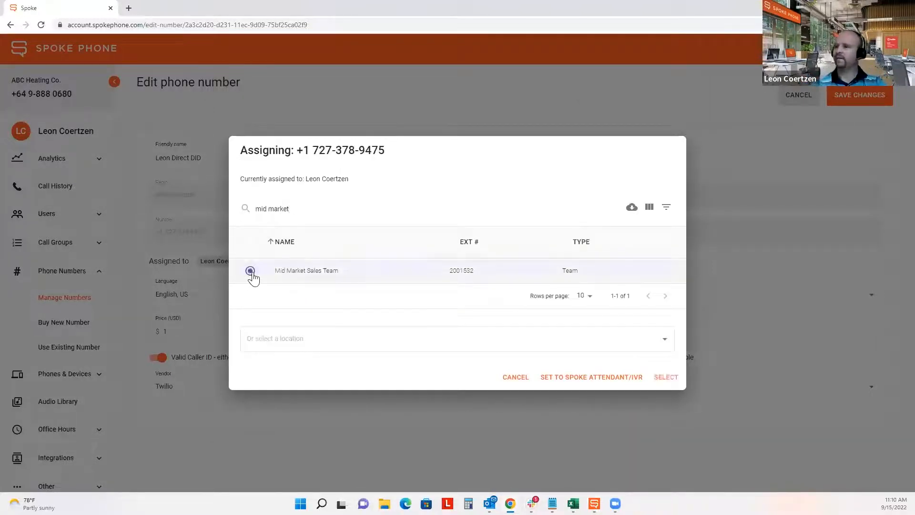
pyautogui.click(666, 377)
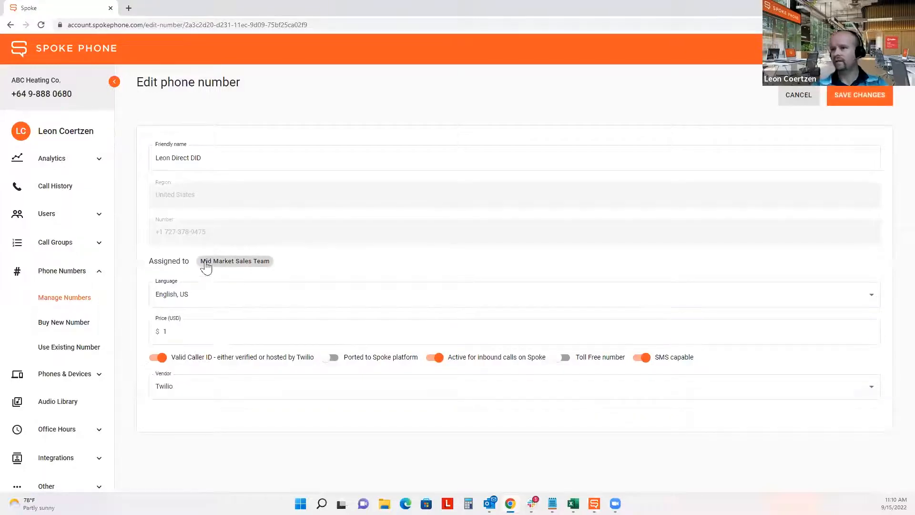
pyautogui.click(865, 97)
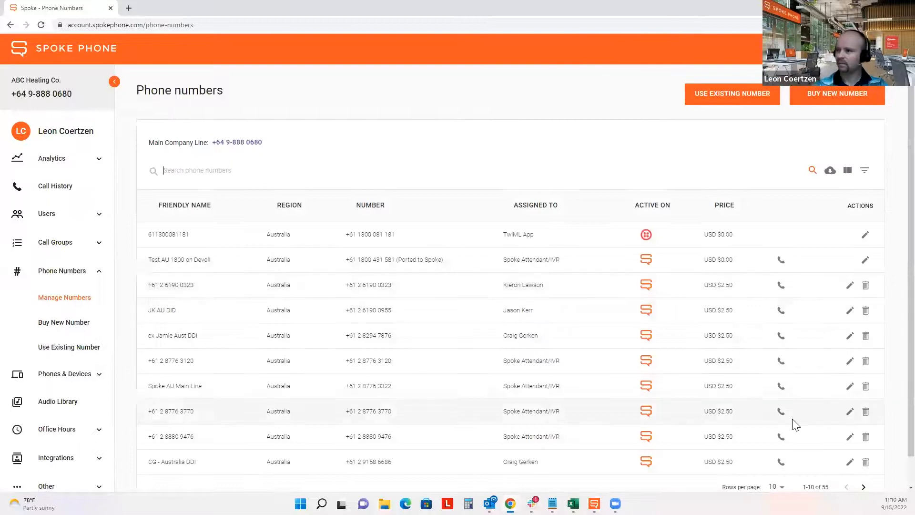
# - Show 100 rows per page so all 55 numbers are listed
pyautogui.scroll(-1, 788, 436)
pyautogui.click(783, 459)
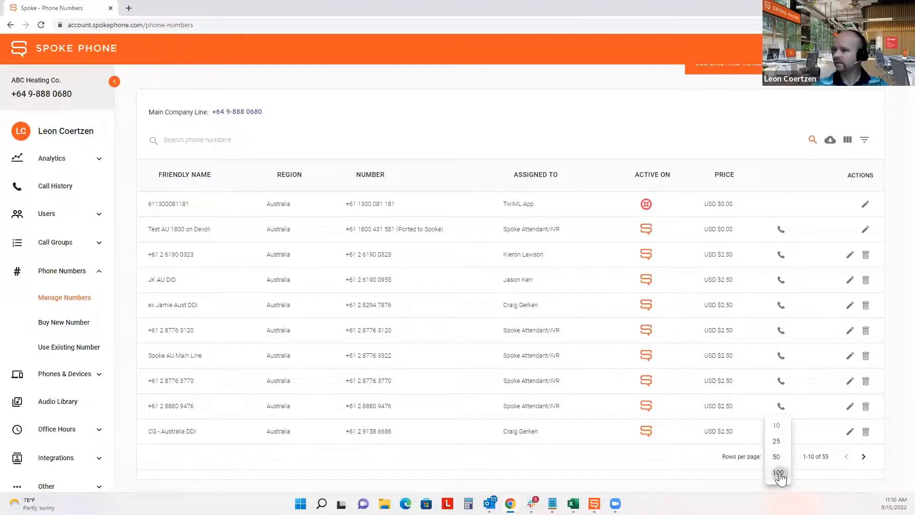
pyautogui.click(777, 475)
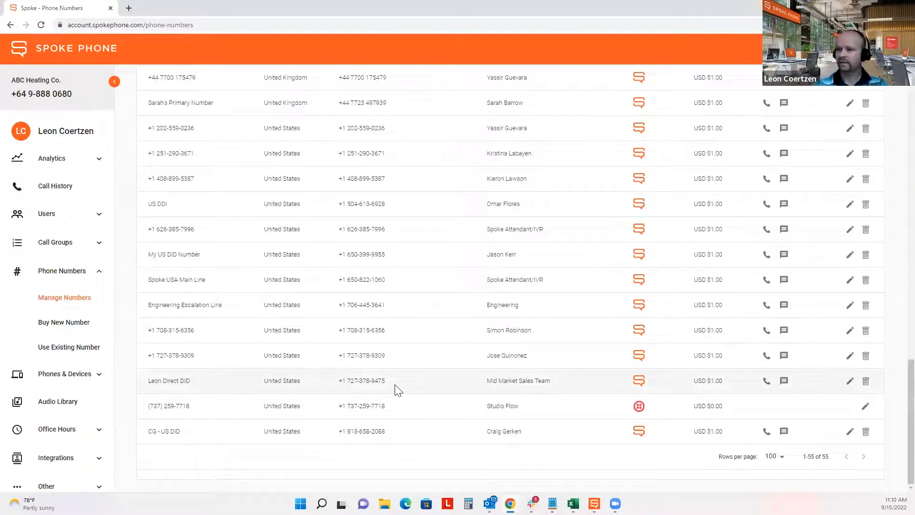
# - Confirm the direct DID is assigned to Mid Market Sales Team, then bring up the desktop app
pyautogui.moveTo(385, 381); pyautogui.dragTo(336, 384)
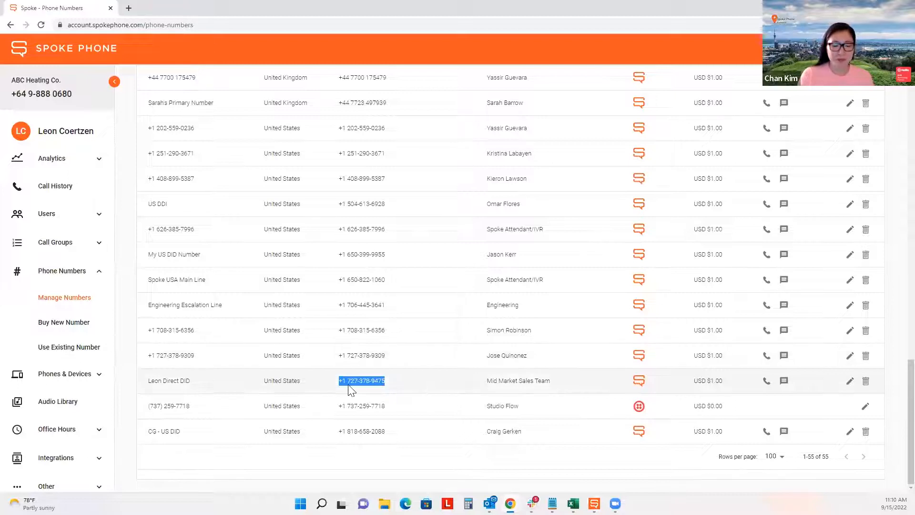
pyautogui.click(420, 383)
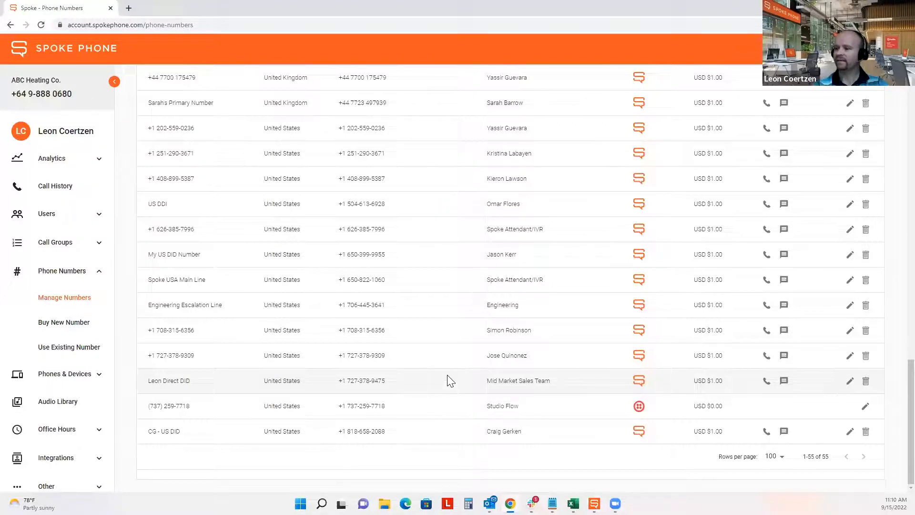
pyautogui.click(594, 503)
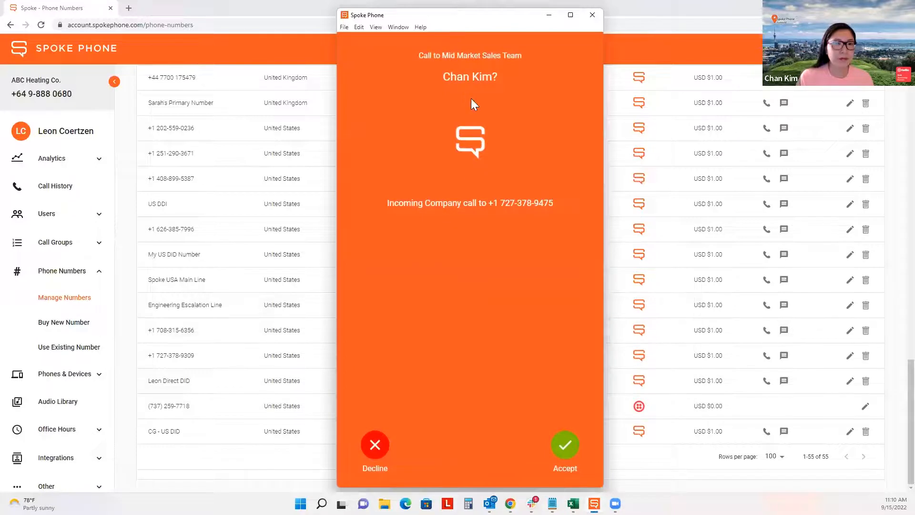
pyautogui.moveTo(444, 56); pyautogui.dragTo(435, 77)
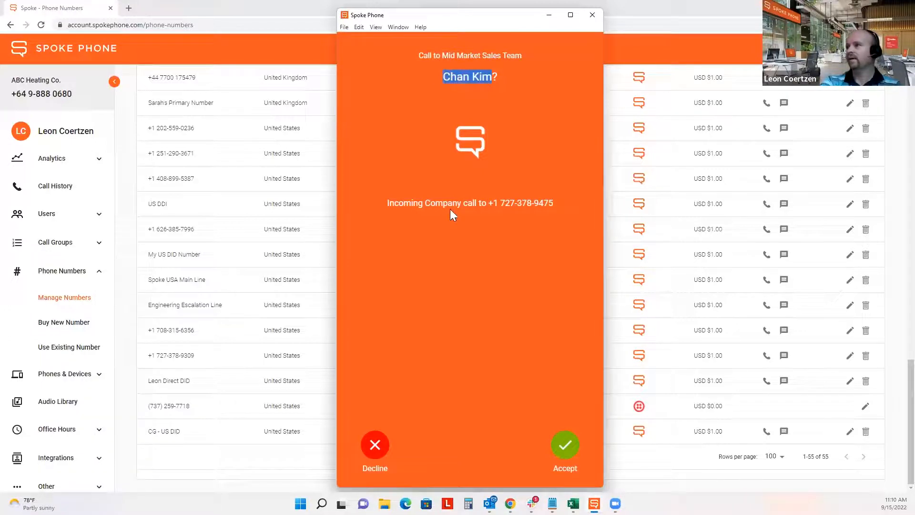
pyautogui.moveTo(554, 203); pyautogui.dragTo(488, 202)
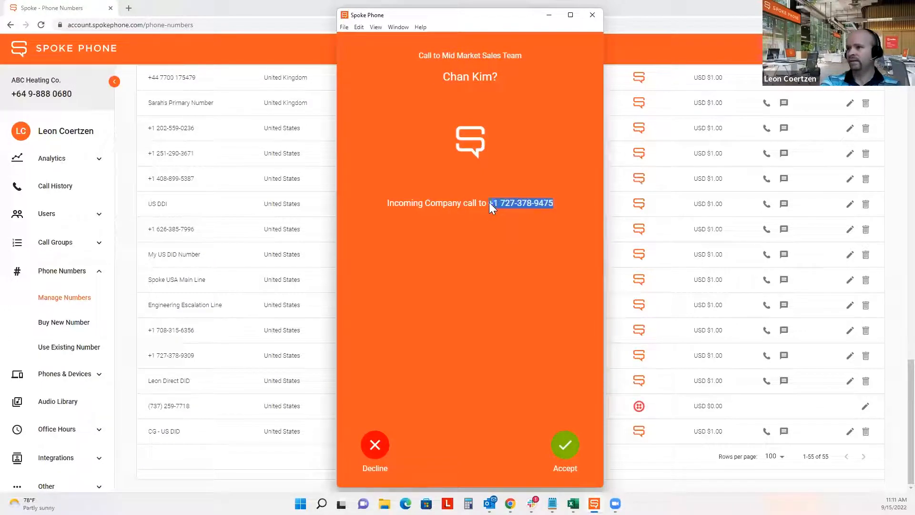
pyautogui.click(485, 270)
pyautogui.click(563, 434)
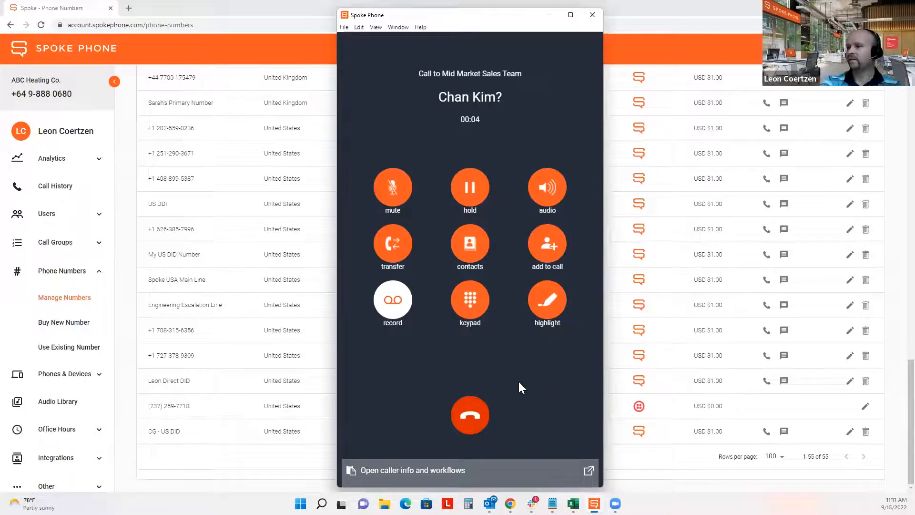
pyautogui.click(397, 194)
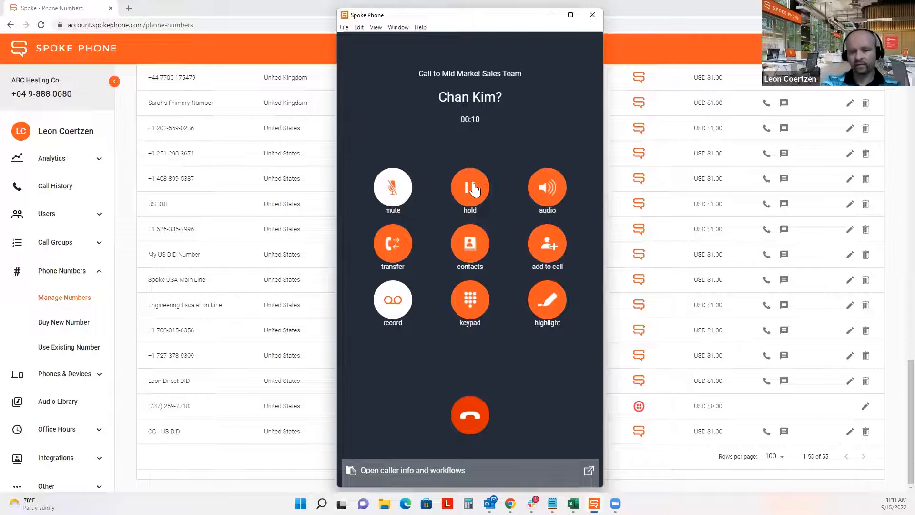
# - Check the call's audio input and output settings, then bring up the transfer directory
pyautogui.click(550, 193)
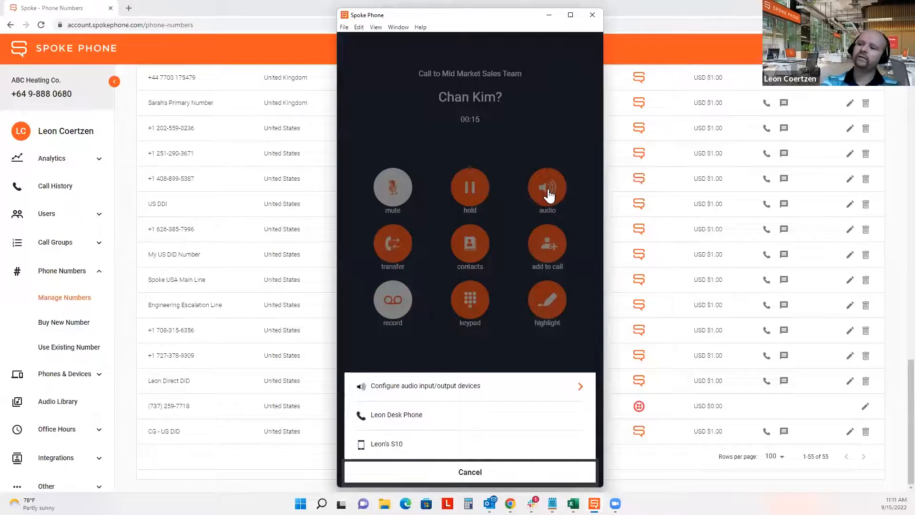
pyautogui.click(432, 388)
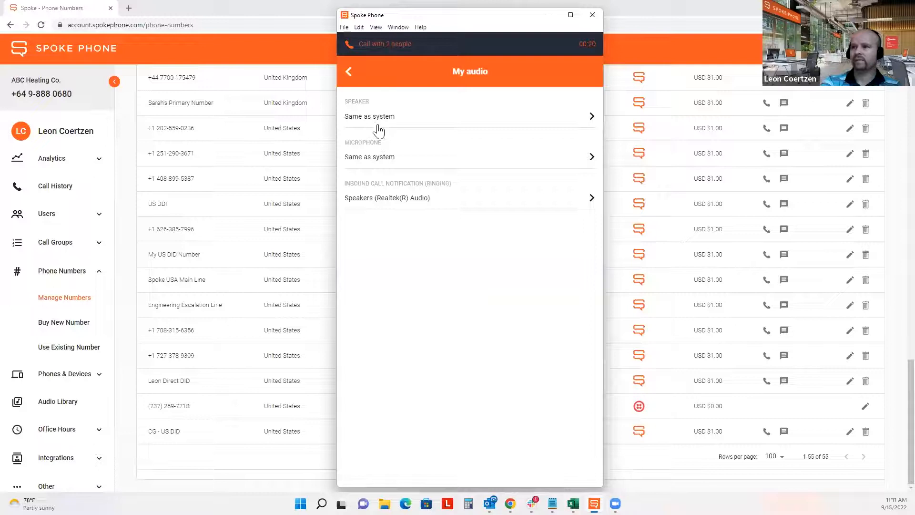
pyautogui.click(352, 80)
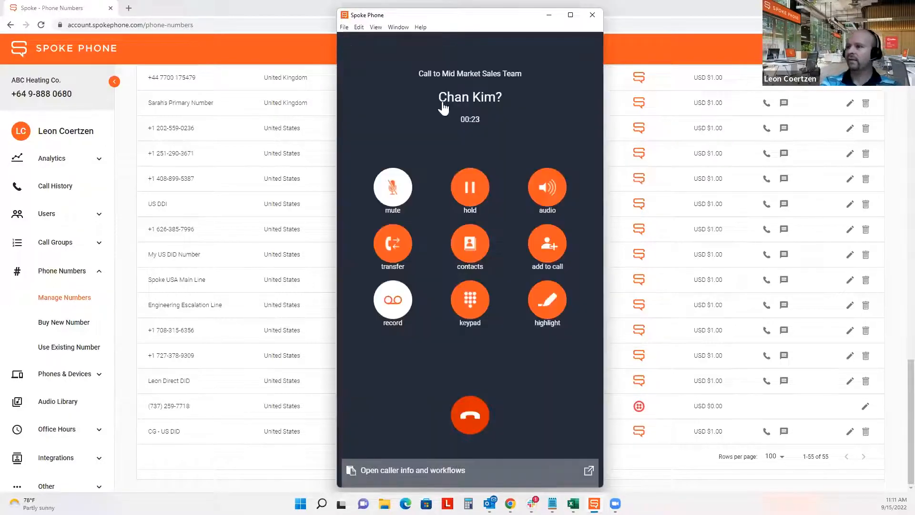
pyautogui.click(546, 184)
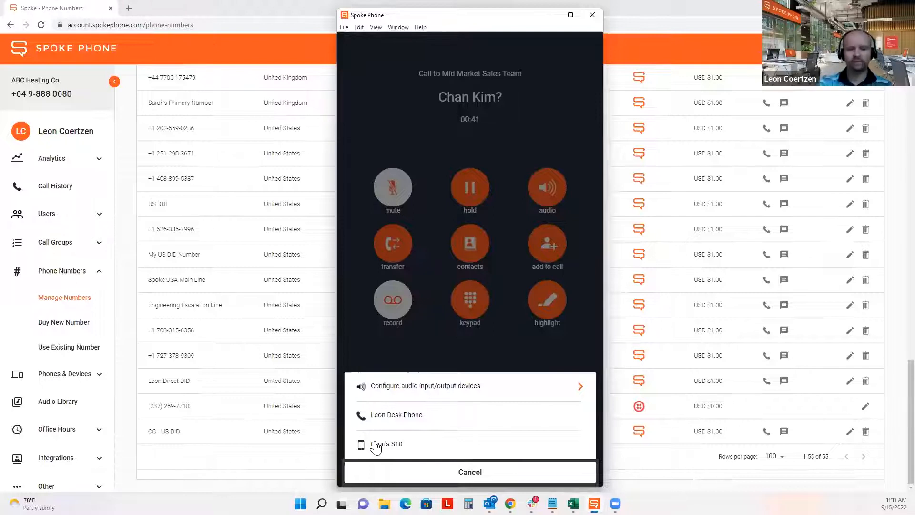
pyautogui.click(405, 476)
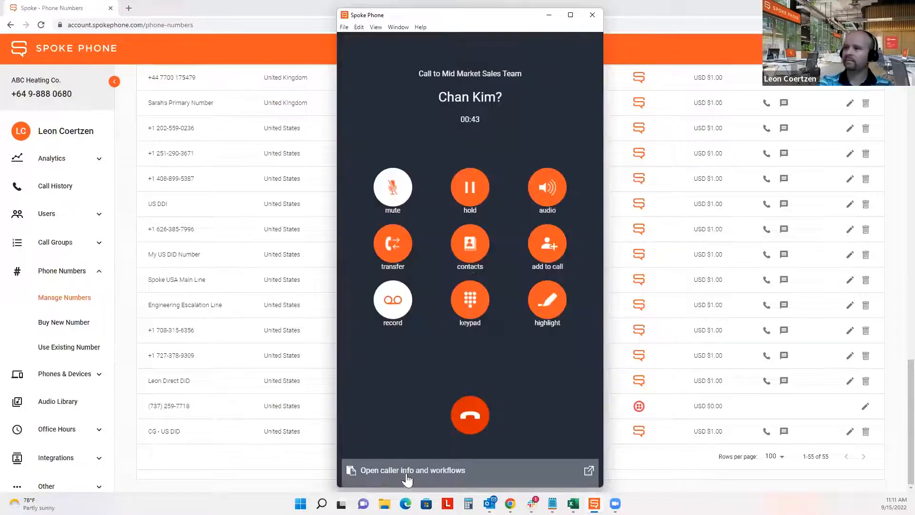
pyautogui.click(398, 244)
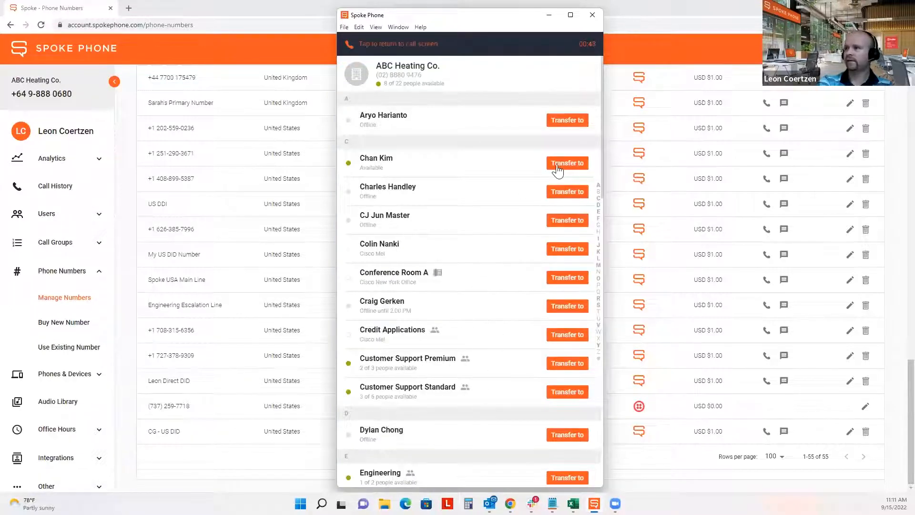
# - Look at the transfer and call-tag options, then back out without transferring or tagging
pyautogui.click(559, 163)
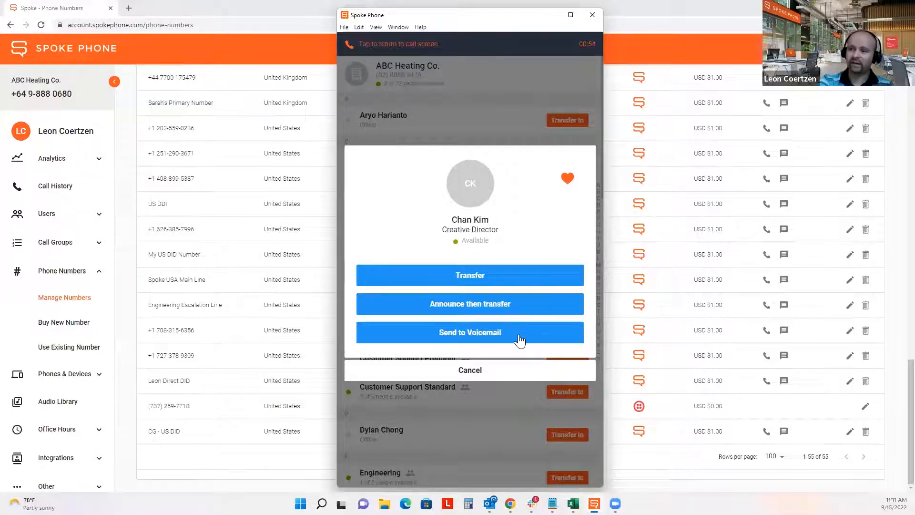
pyautogui.click(510, 373)
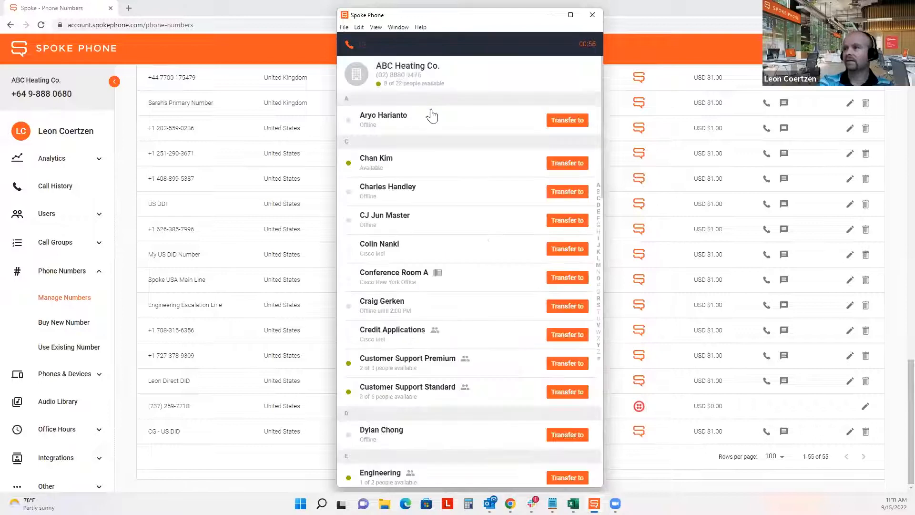
pyautogui.click(402, 43)
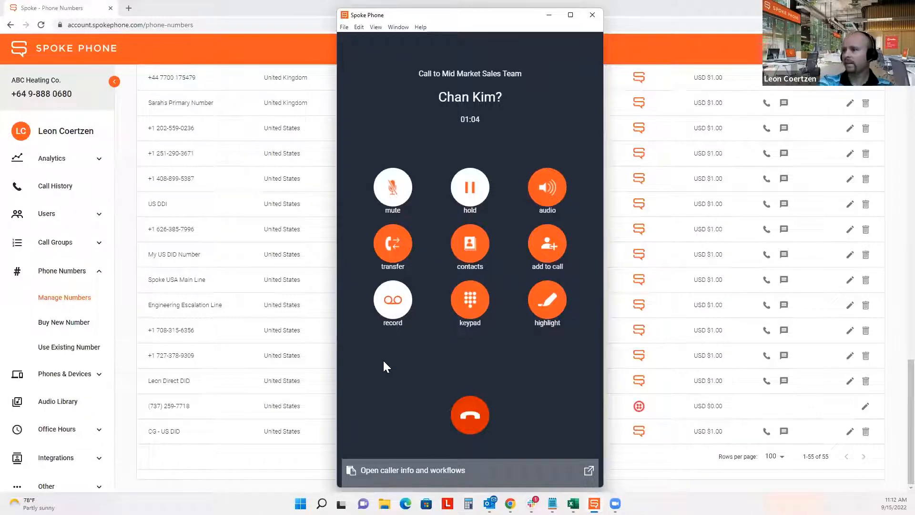
pyautogui.click(557, 310)
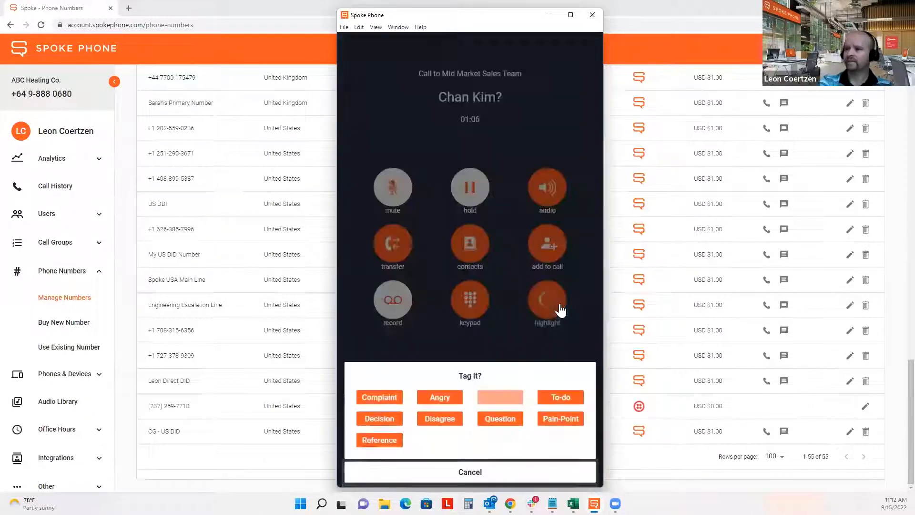
pyautogui.click(500, 472)
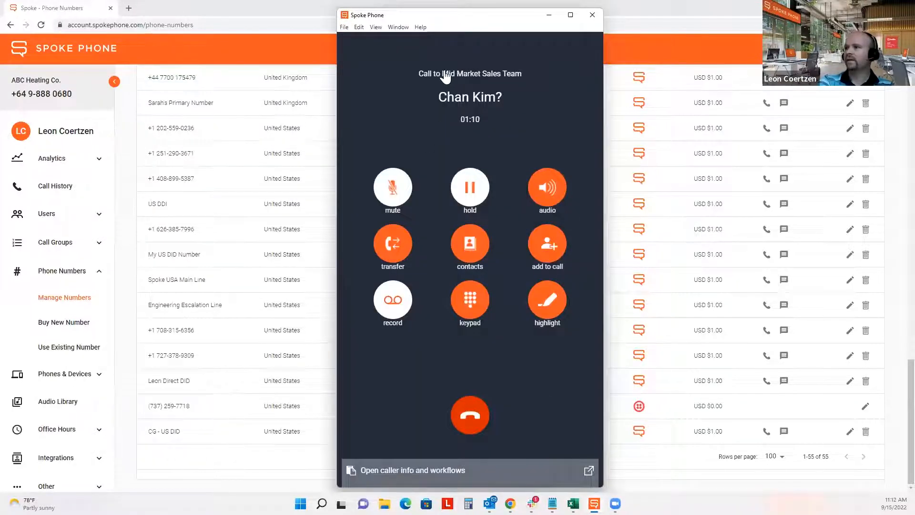
# - View the call participants list, then hang up the Mid Market Sales Team call
pyautogui.click(500, 77)
pyautogui.click(521, 81)
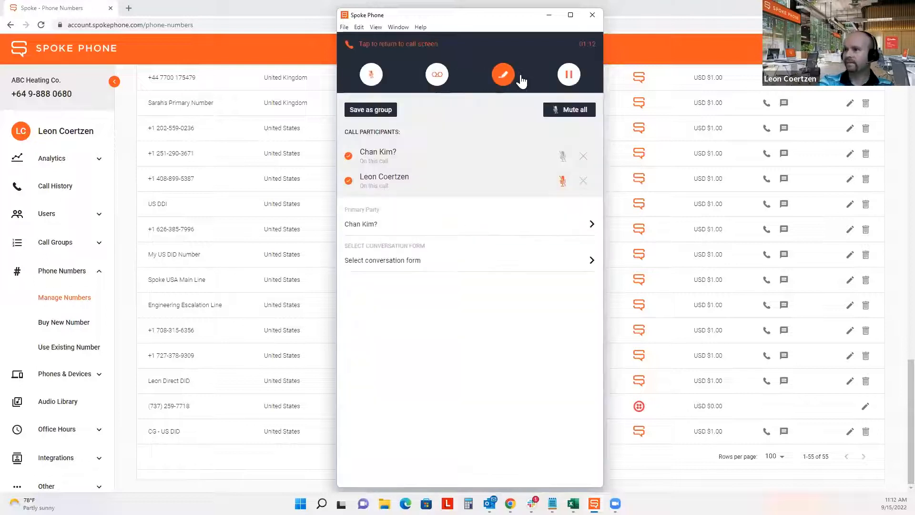
pyautogui.click(411, 50)
pyautogui.click(470, 425)
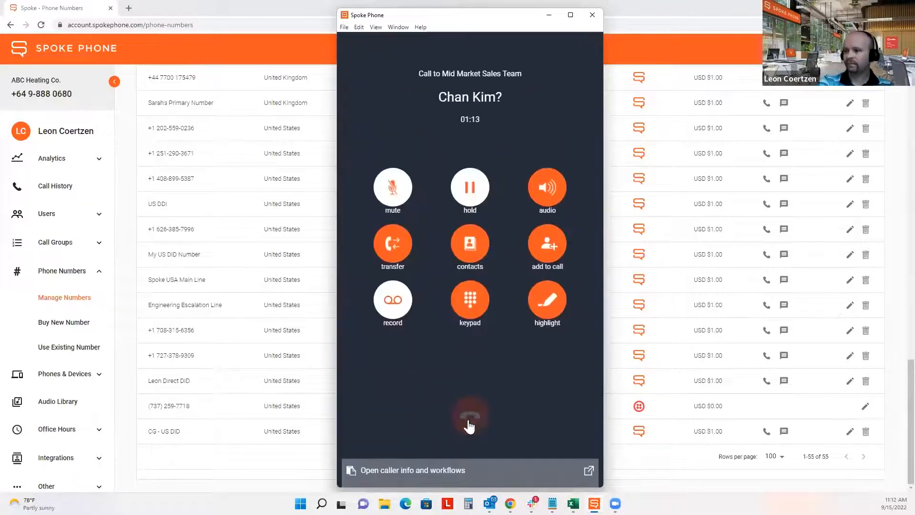
# - Change the direct DID's assignee from Mid Market Sales Team to the signed-in user and save
pyautogui.click(244, 461)
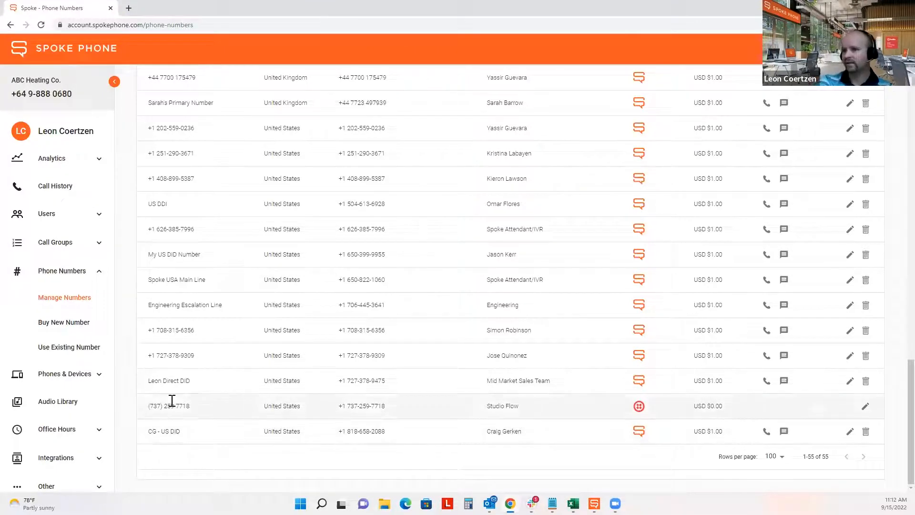
pyautogui.click(849, 380)
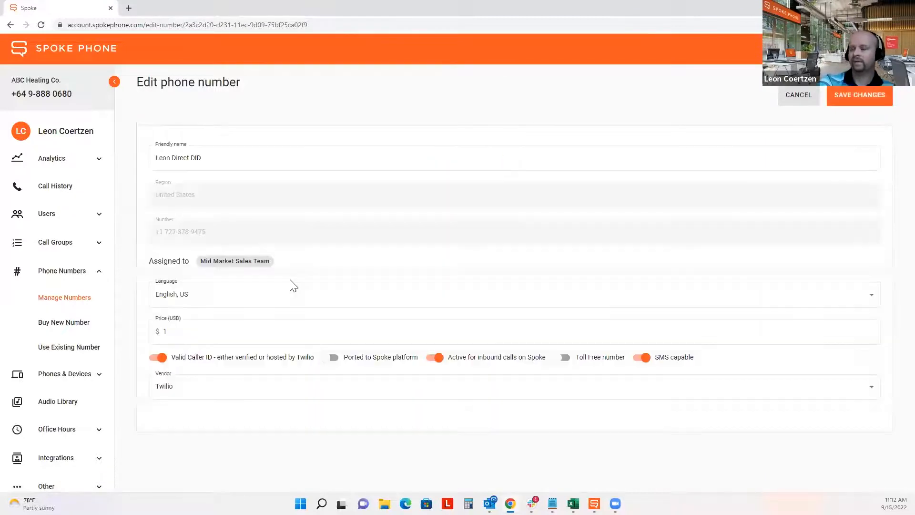
pyautogui.click(249, 263)
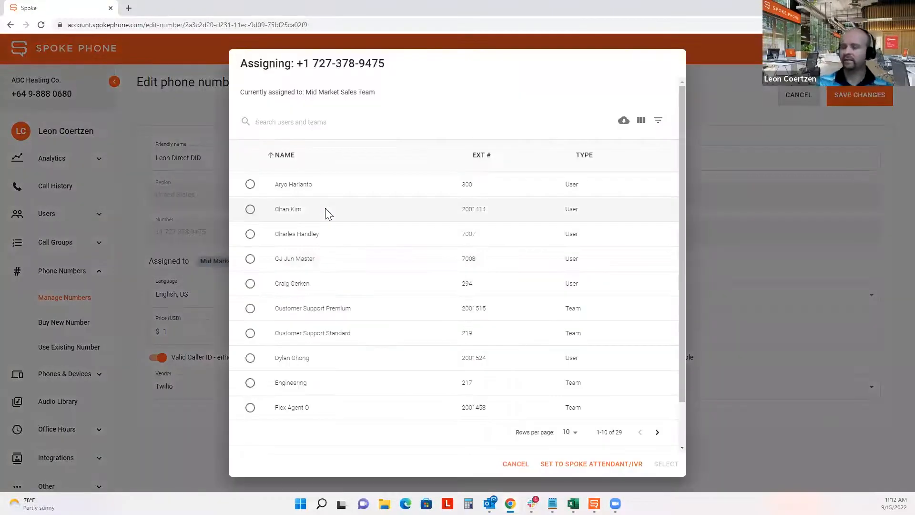
pyautogui.write('leon')
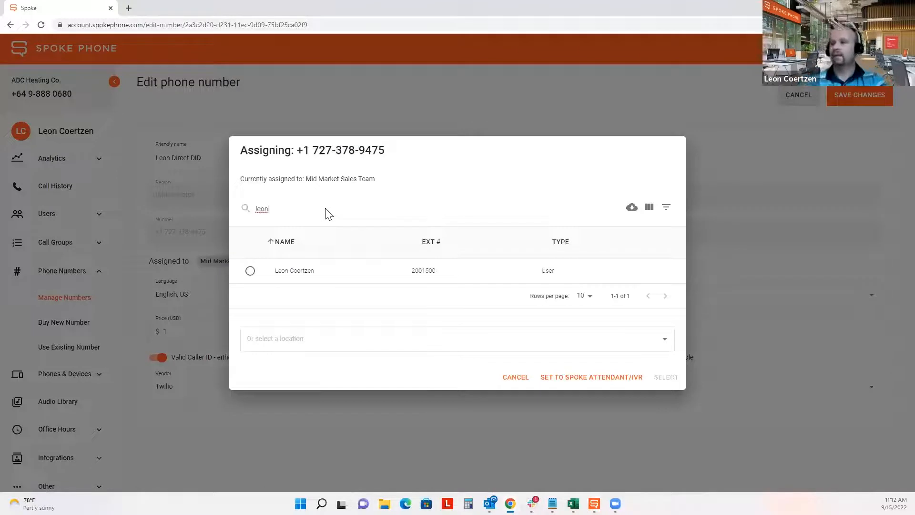
pyautogui.click(250, 271)
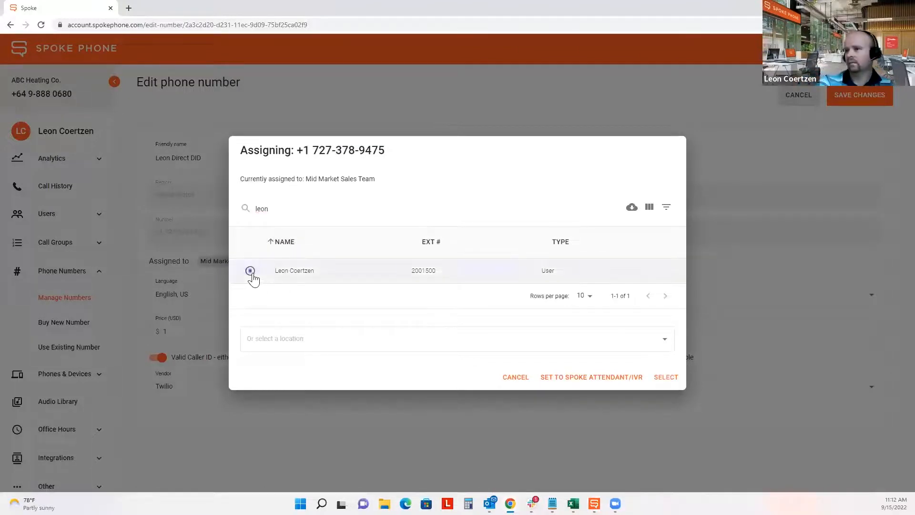
pyautogui.click(665, 381)
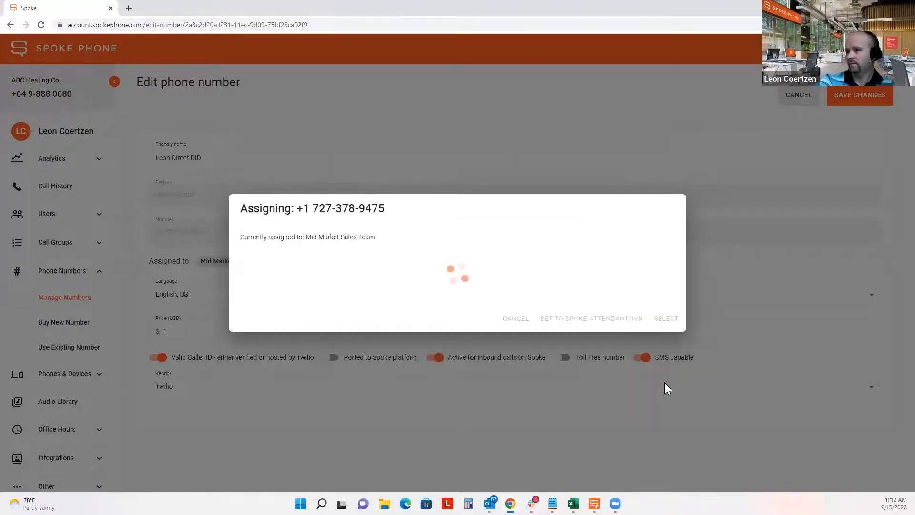
pyautogui.click(856, 93)
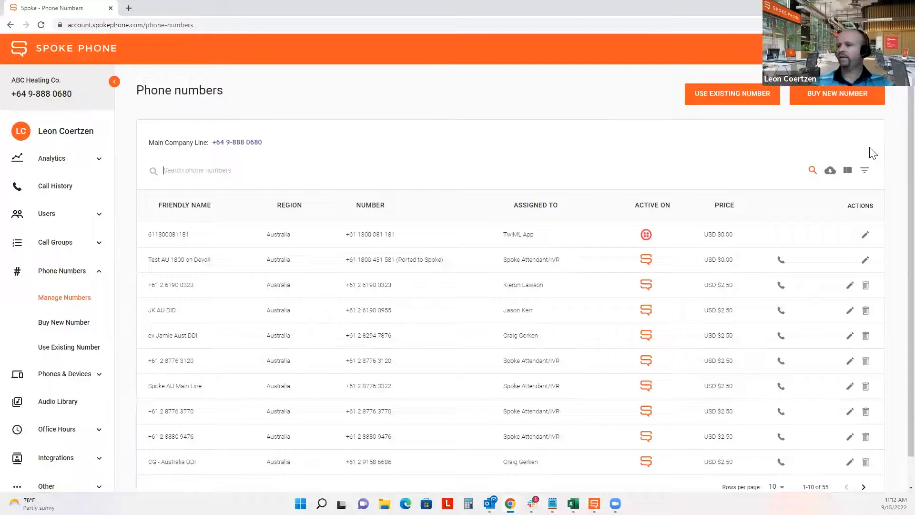
pyautogui.click(593, 504)
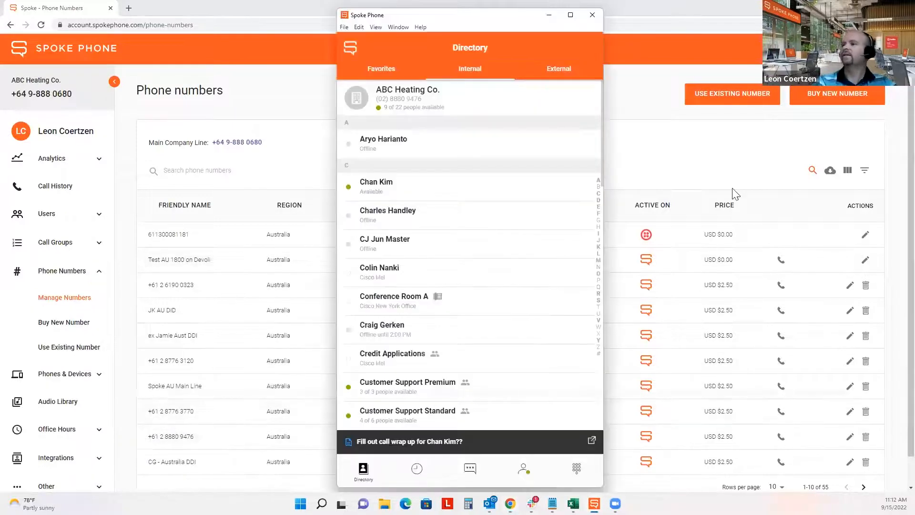
pyautogui.click(543, 331)
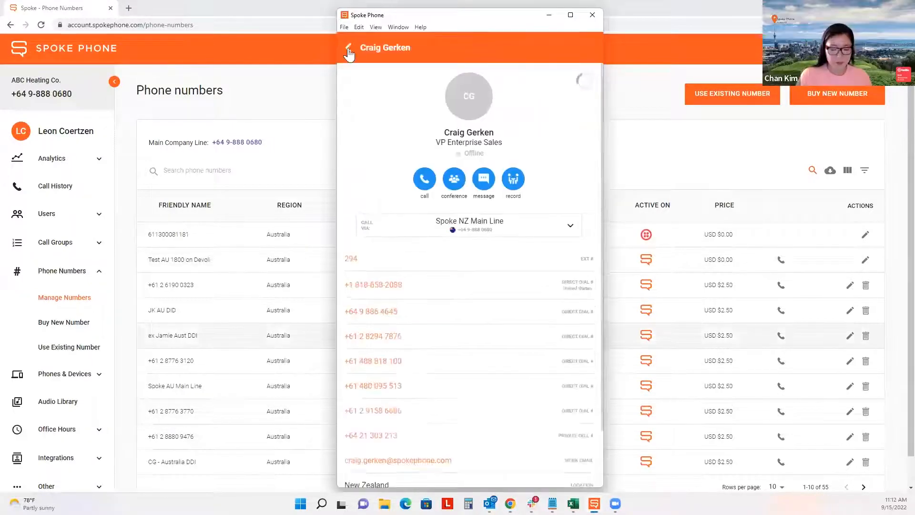
pyautogui.click(349, 49)
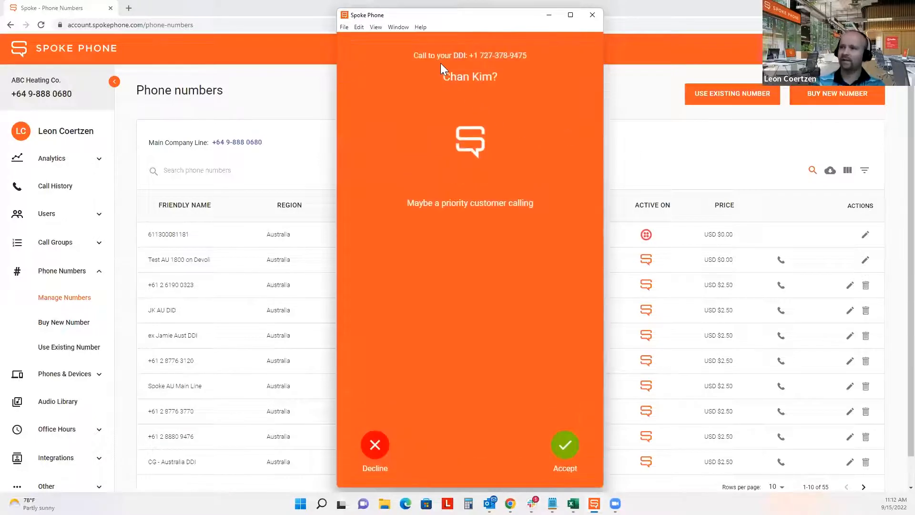
pyautogui.moveTo(418, 56); pyautogui.dragTo(535, 53)
pyautogui.click(476, 83)
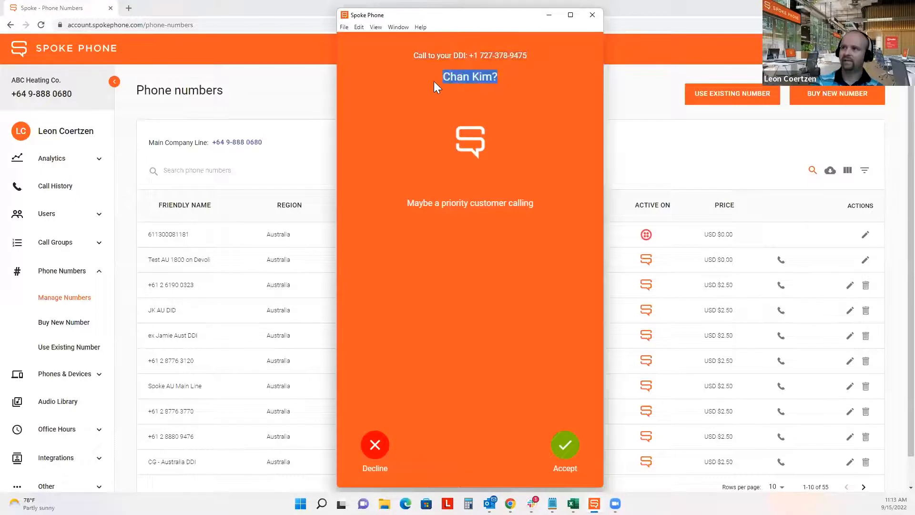
pyautogui.click(564, 445)
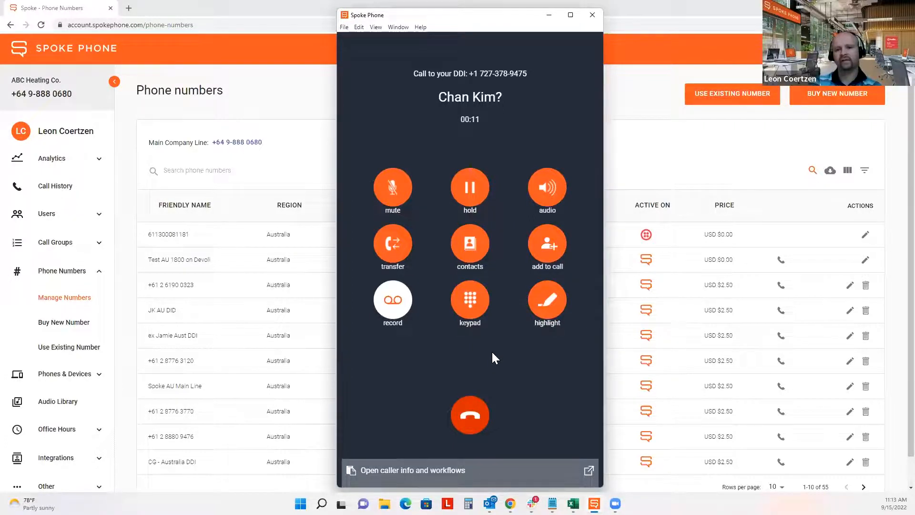
pyautogui.click(476, 420)
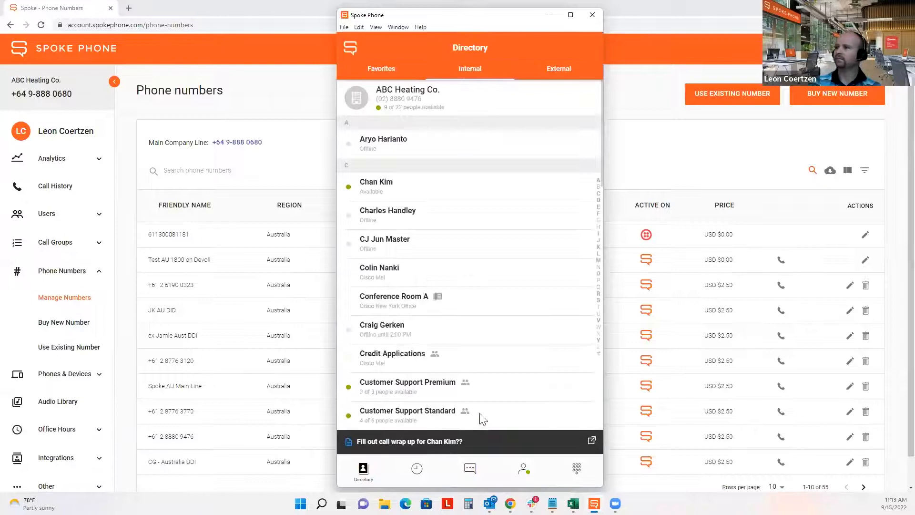
pyautogui.click(656, 99)
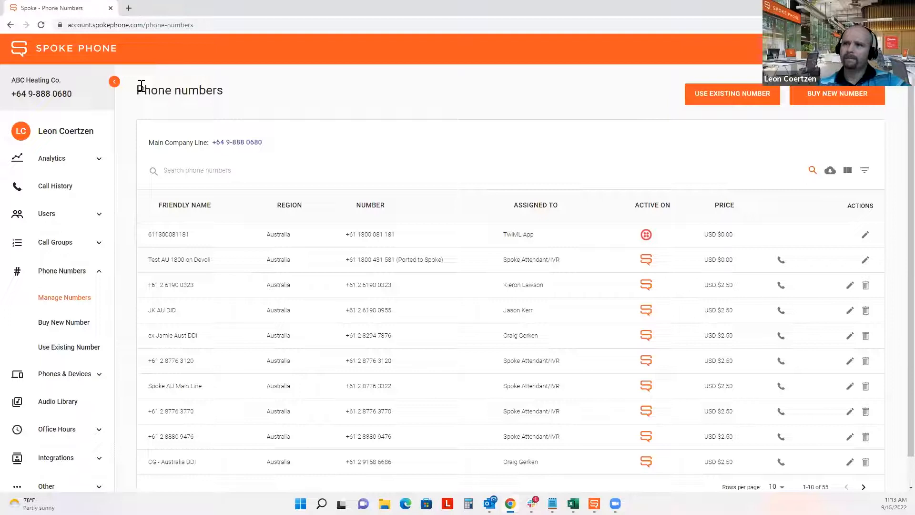
# - Open Manage Call Groups and locate the Mid Market Sales Team group
pyautogui.moveTo(140, 85); pyautogui.dragTo(231, 97)
pyautogui.click(248, 97)
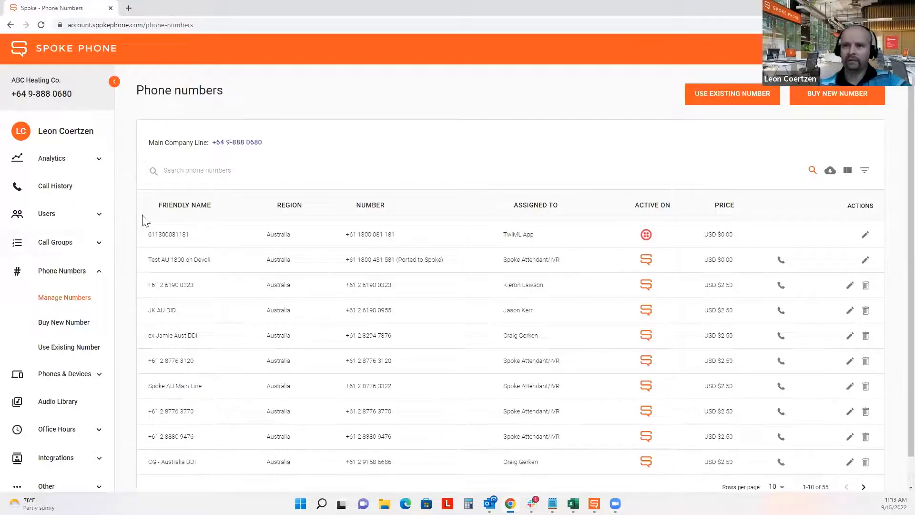
pyautogui.click(65, 254)
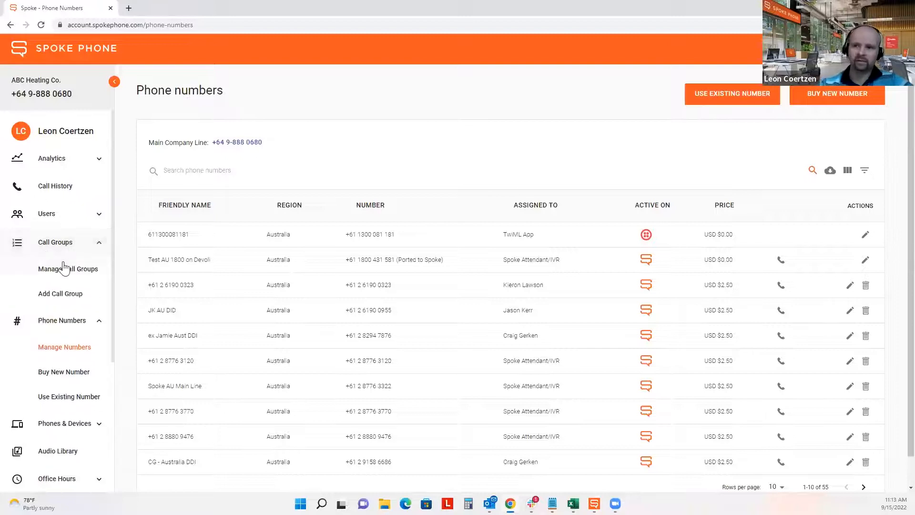
pyautogui.click(63, 272)
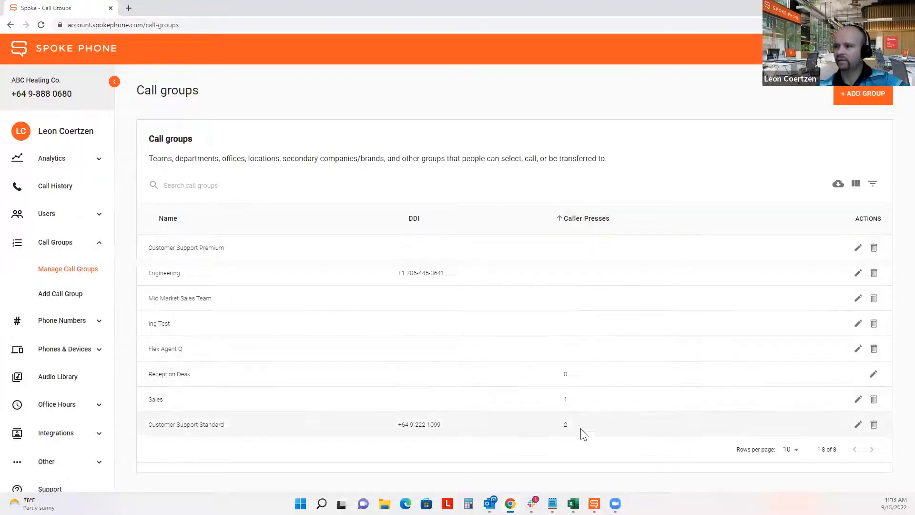
pyautogui.moveTo(148, 301); pyautogui.dragTo(231, 306)
# - Give the Mid Market Sales Team group IVR key 3 and save it
pyautogui.click(858, 297)
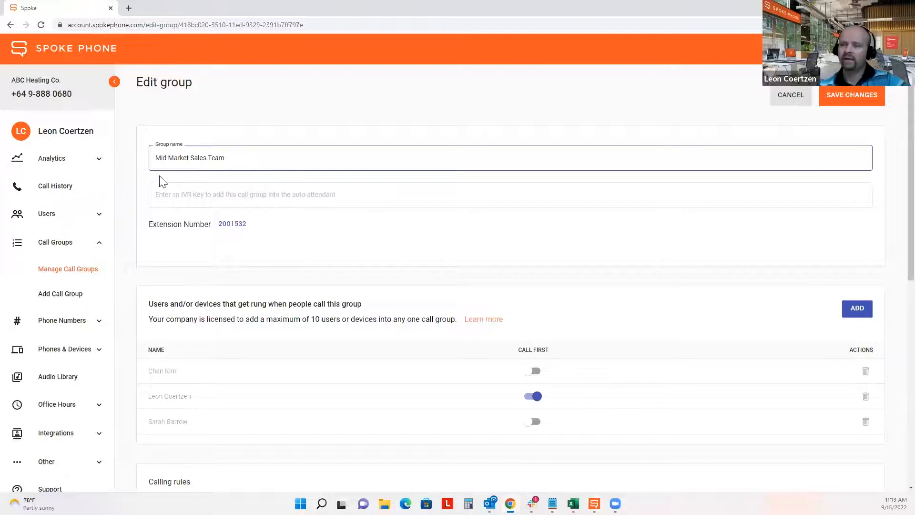
pyautogui.click(189, 196)
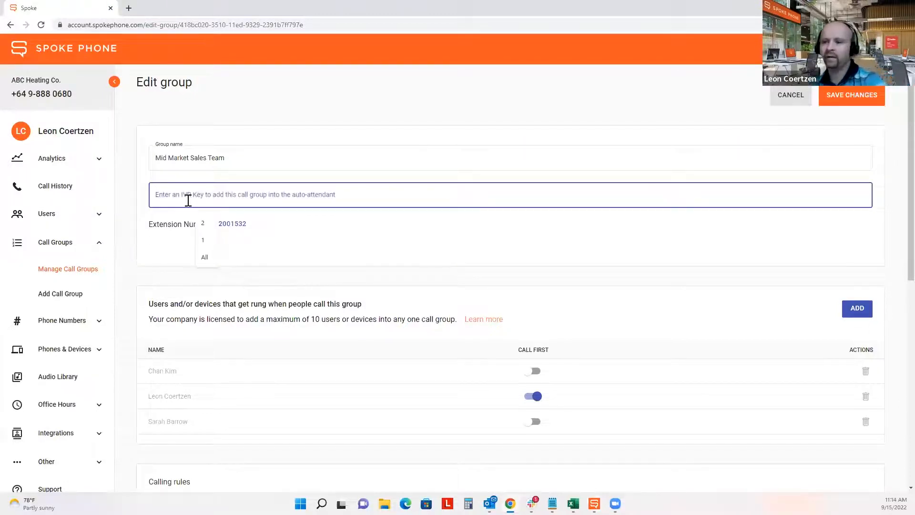
pyautogui.write('3')
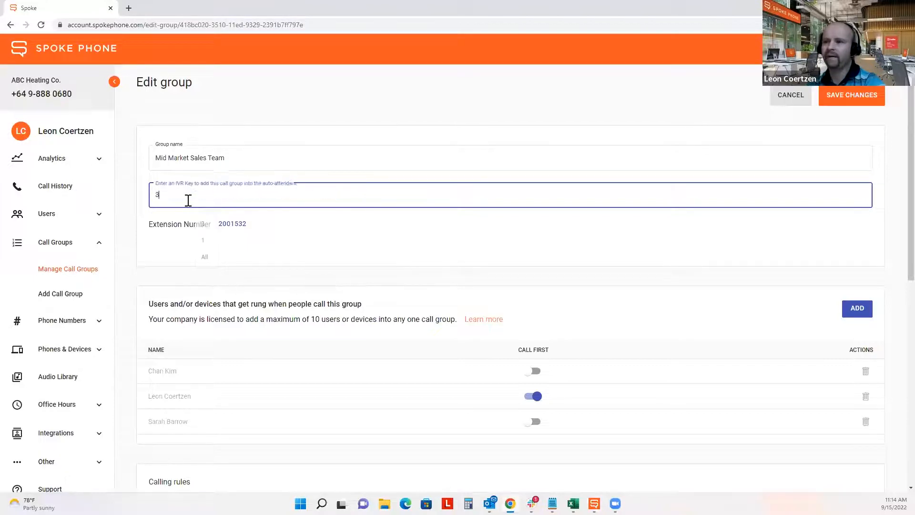
pyautogui.click(856, 98)
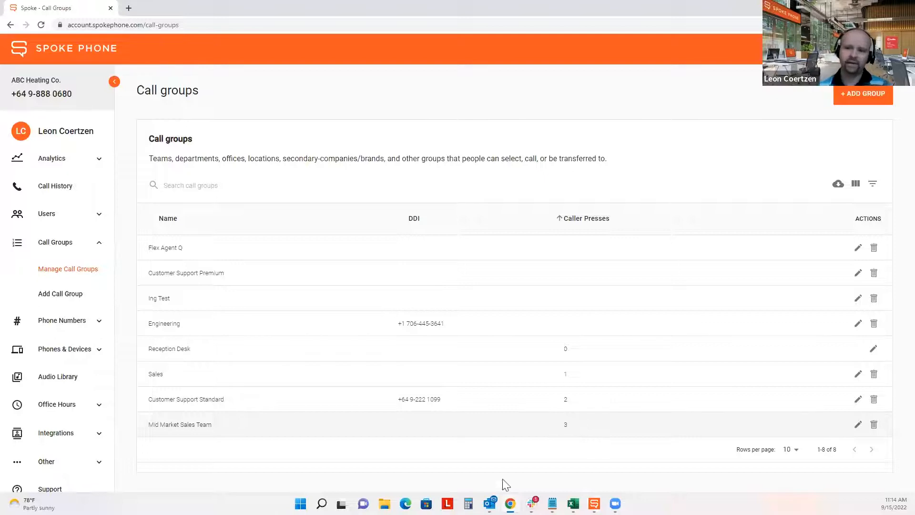
# - Set the Main company greeting to Spoke default in the Audio library selections
pyautogui.click(72, 383)
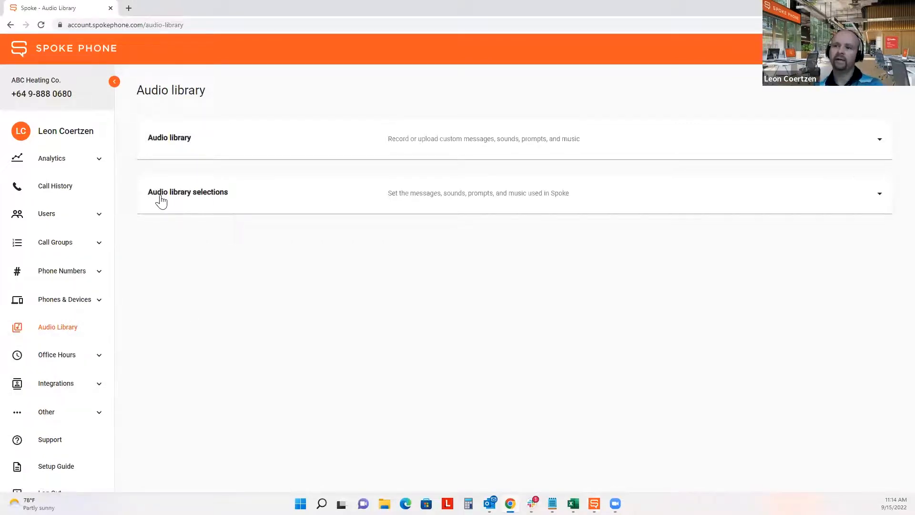
pyautogui.click(224, 194)
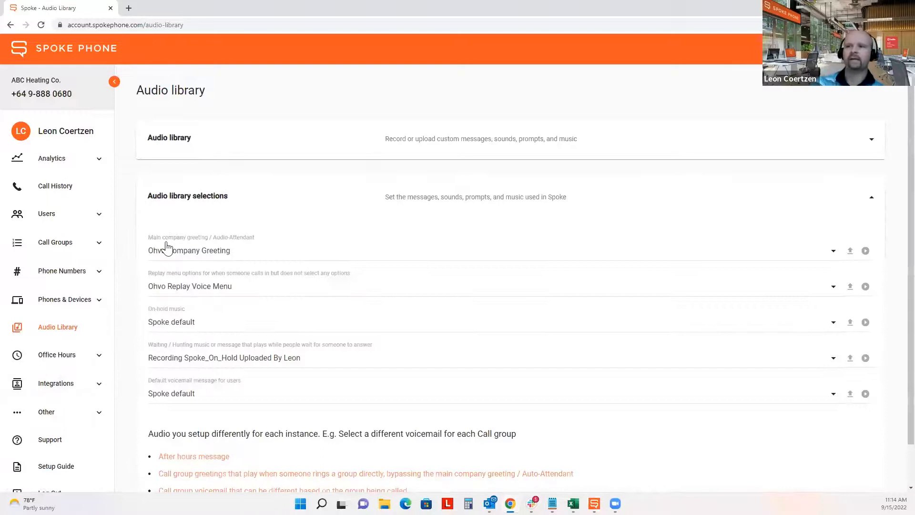
pyautogui.click(210, 254)
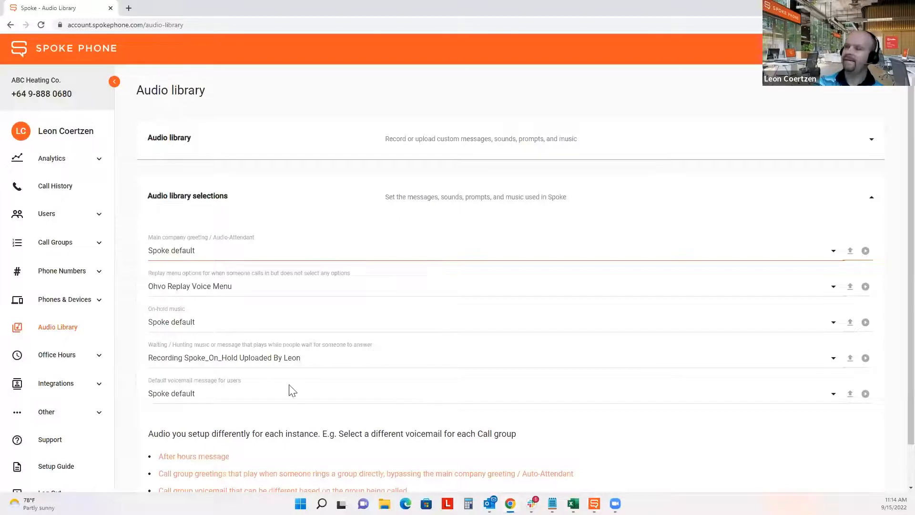
pyautogui.click(56, 361)
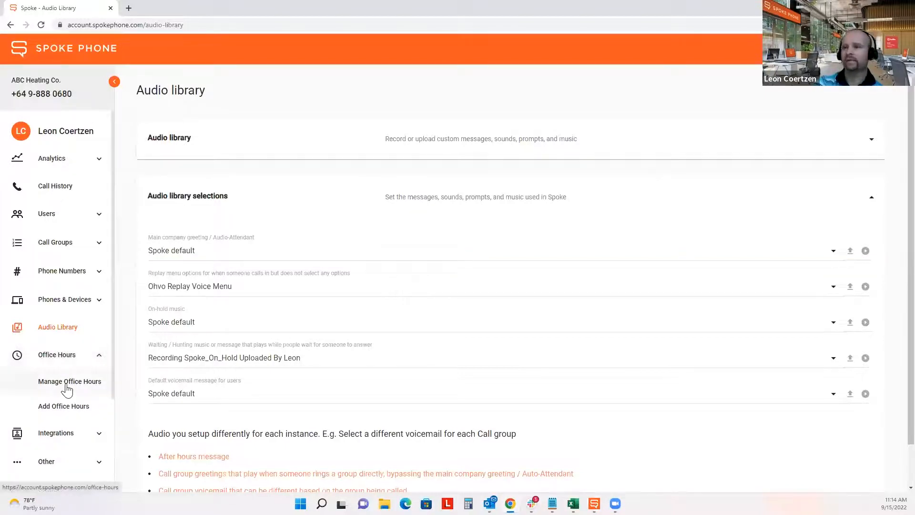
# - Deactivate the Default office hours schedule and open the Manage Numbers list
pyautogui.click(66, 387)
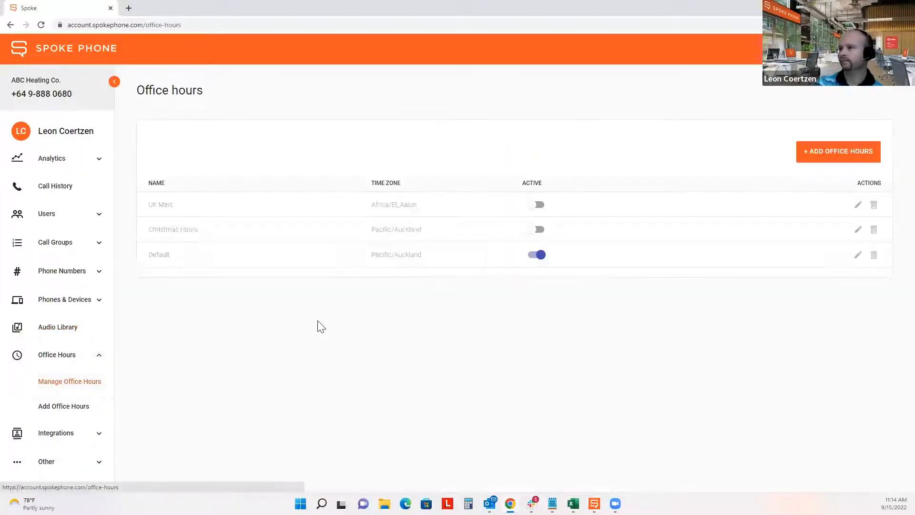
pyautogui.click(531, 256)
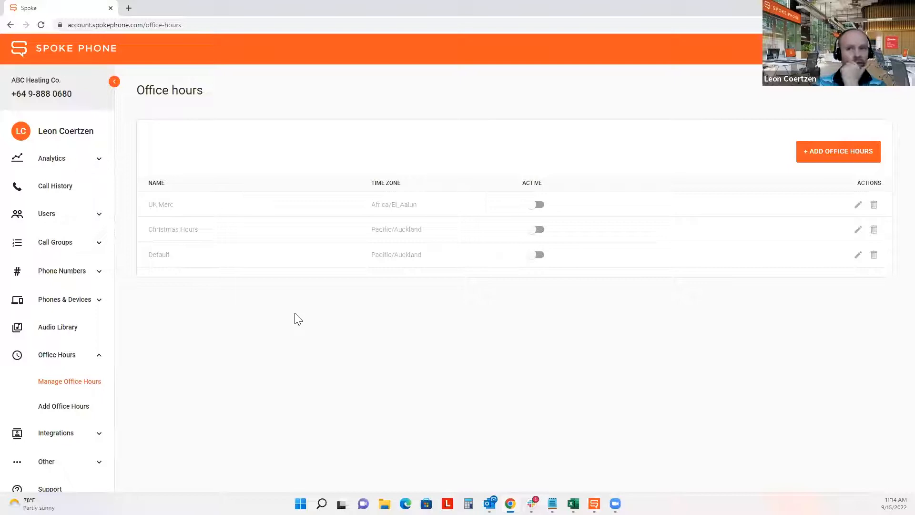
pyautogui.click(80, 281)
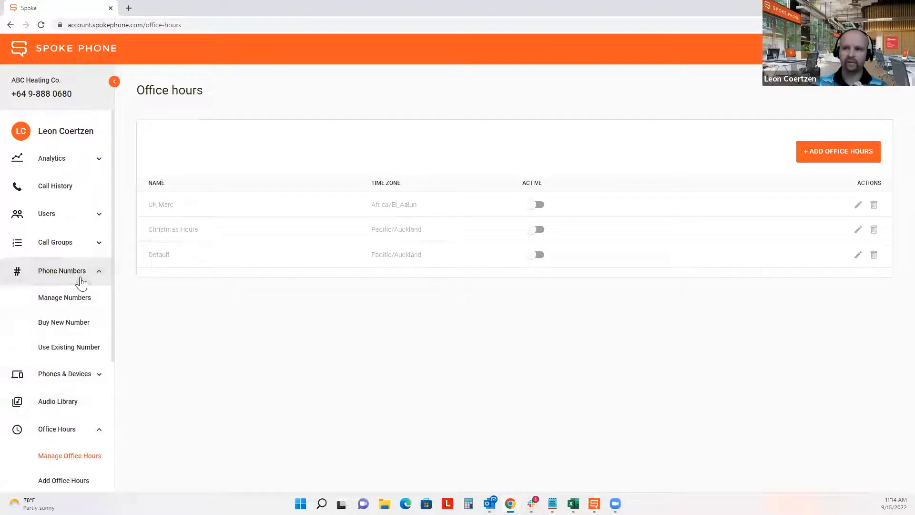
pyautogui.click(70, 302)
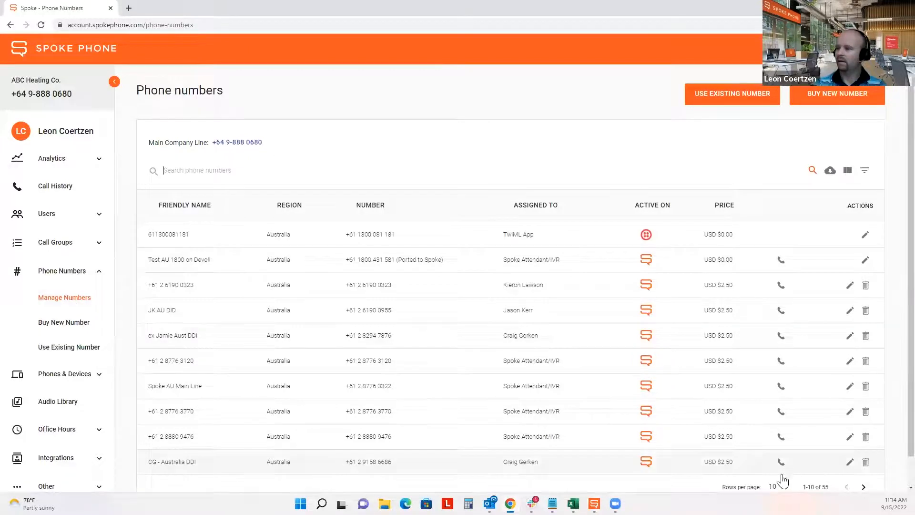
# - Show 100 rows per page, assign the user's direct DID to Spoke Attendant/IVR, and save
pyautogui.click(777, 486)
pyautogui.click(776, 472)
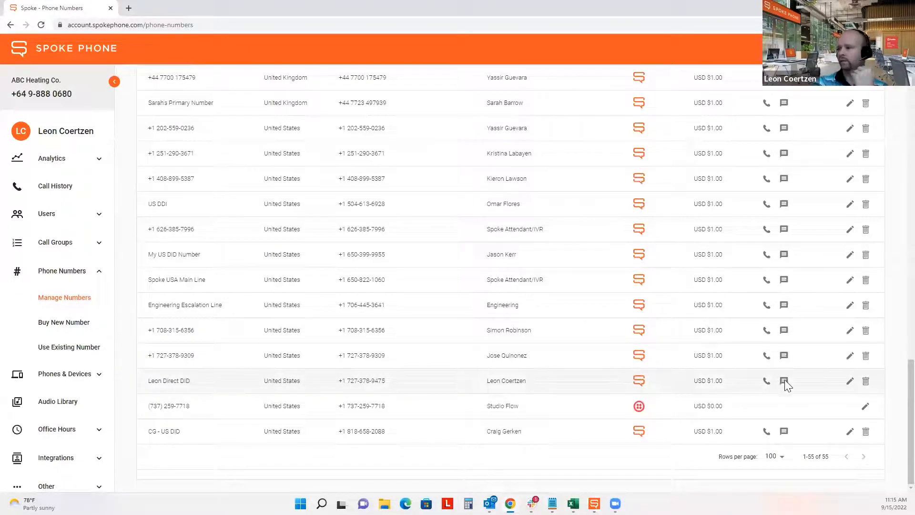
pyautogui.click(850, 381)
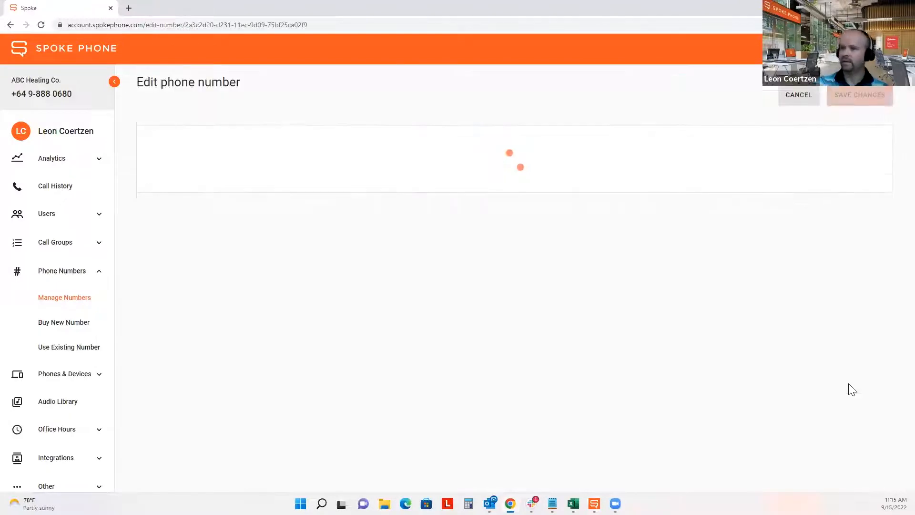
pyautogui.click(222, 262)
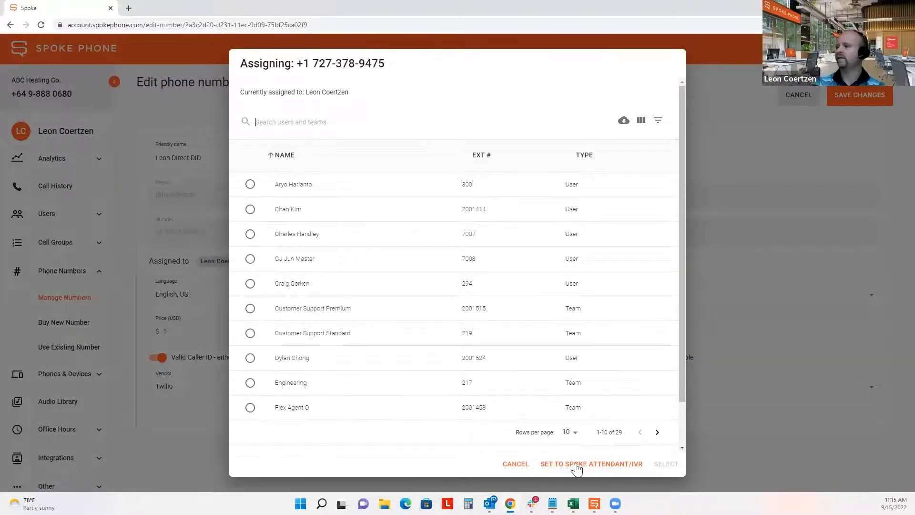
pyautogui.click(609, 464)
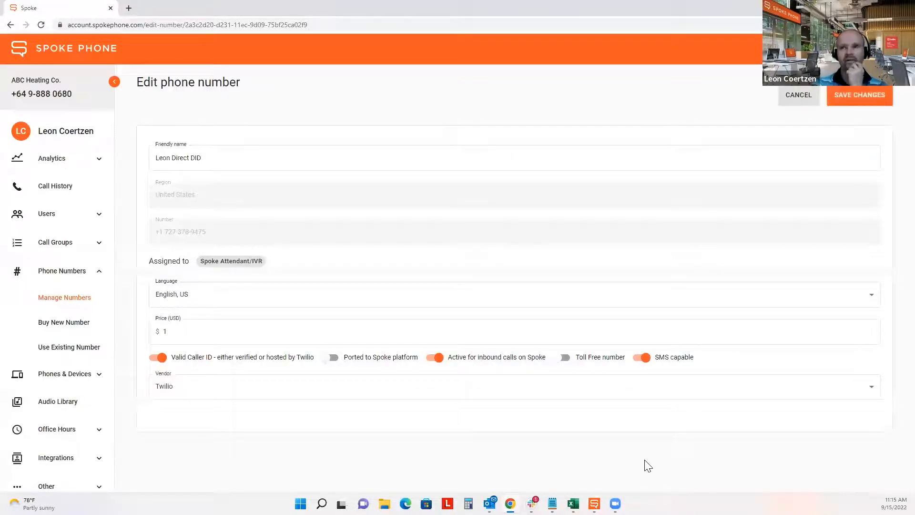
pyautogui.click(861, 98)
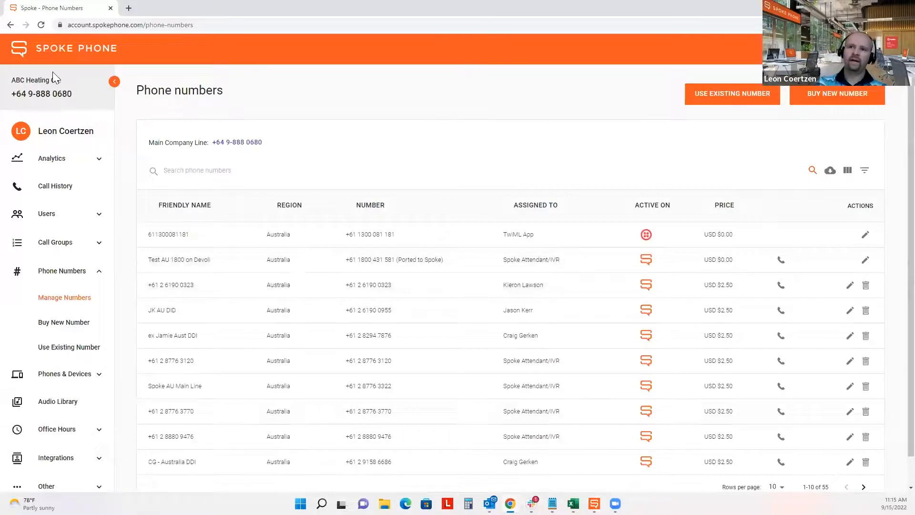
# - Open the OTHER tab of Advanced settings and review the dial-by-extension setting
pyautogui.moveTo(62, 81); pyautogui.dragTo(12, 81)
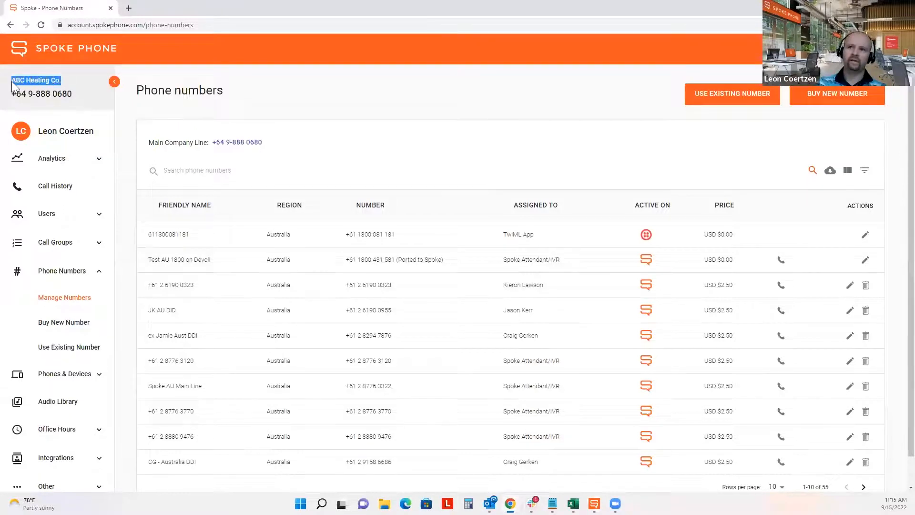
pyautogui.click(63, 81)
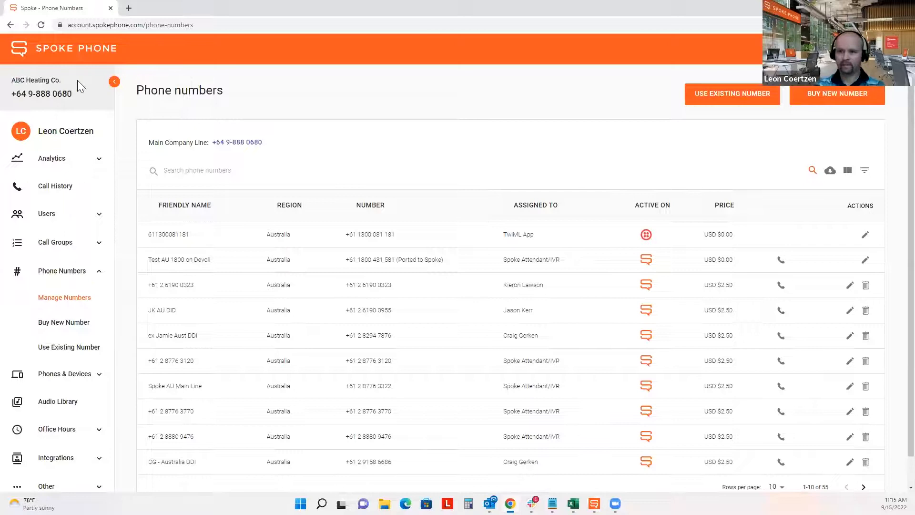
pyautogui.scroll(-3, 51, 233)
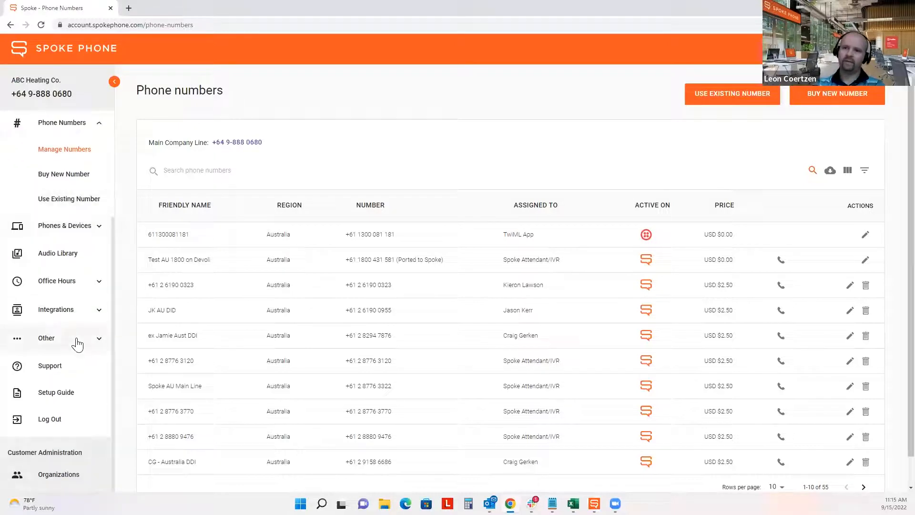
pyautogui.click(90, 344)
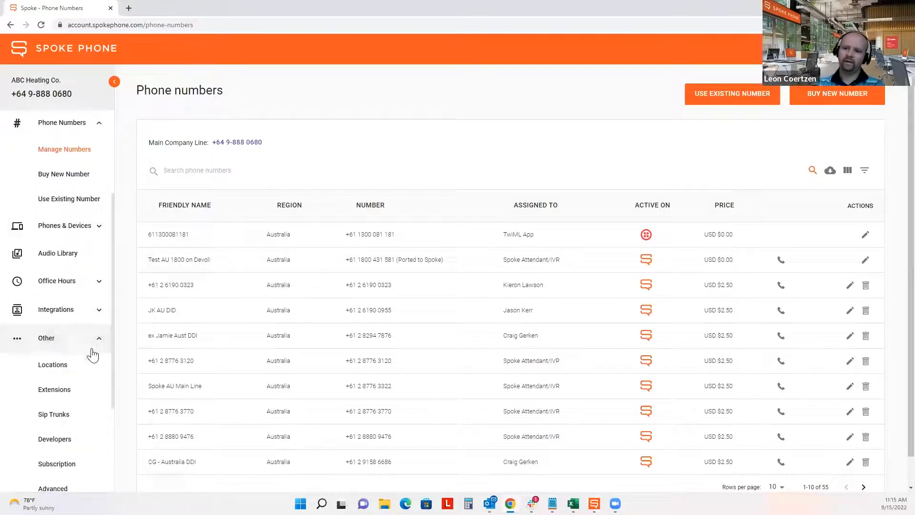
pyautogui.click(61, 487)
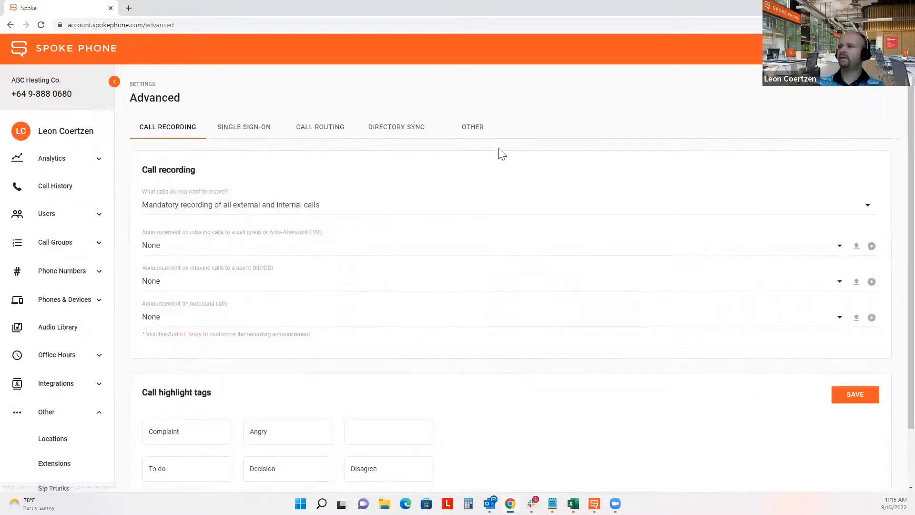
pyautogui.click(475, 129)
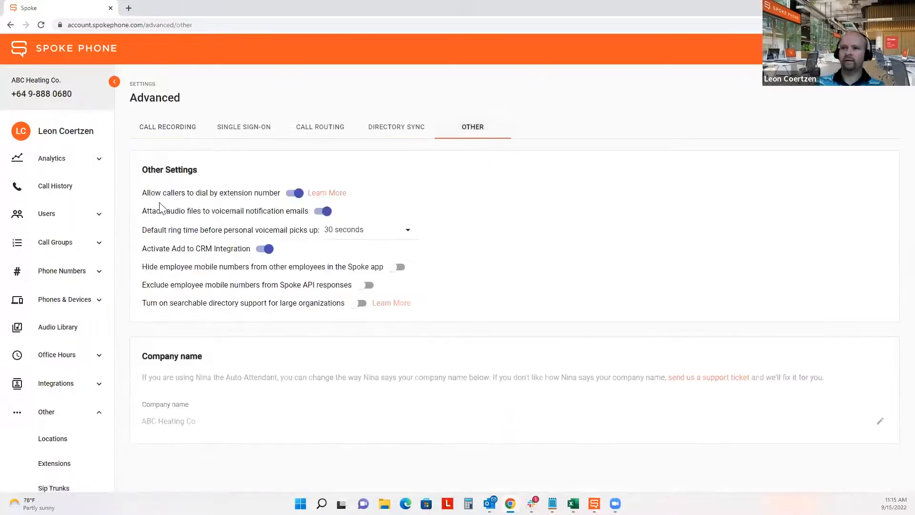
pyautogui.moveTo(143, 192); pyautogui.dragTo(279, 192)
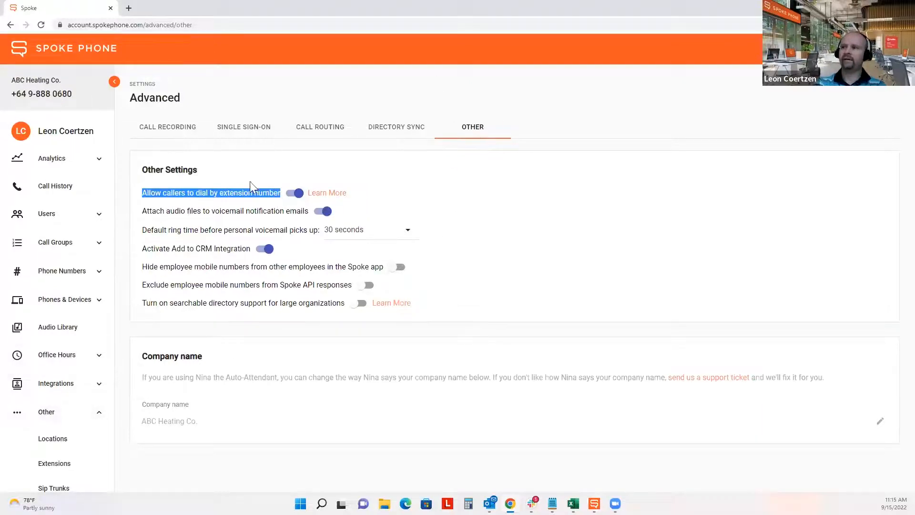
pyautogui.click(500, 202)
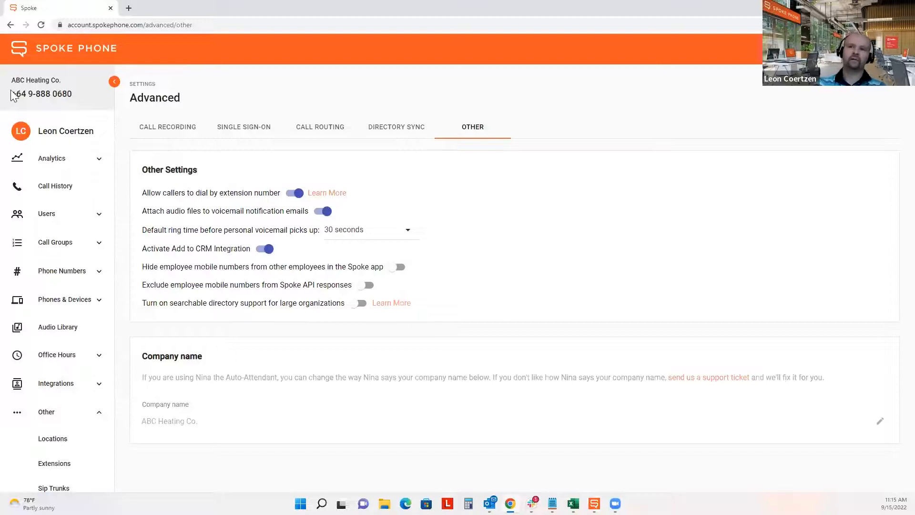
# - Open Manage Call Groups in a new browser tab and switch to it
pyautogui.moveTo(29, 77); pyautogui.dragTo(76, 80)
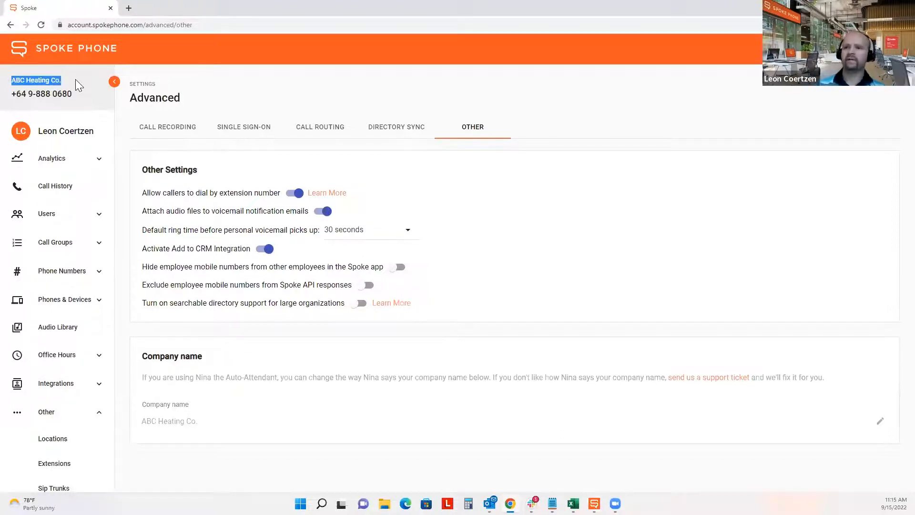
pyautogui.click(53, 242)
pyautogui.rightClick(66, 271)
pyautogui.click(86, 277)
pyautogui.click(178, 13)
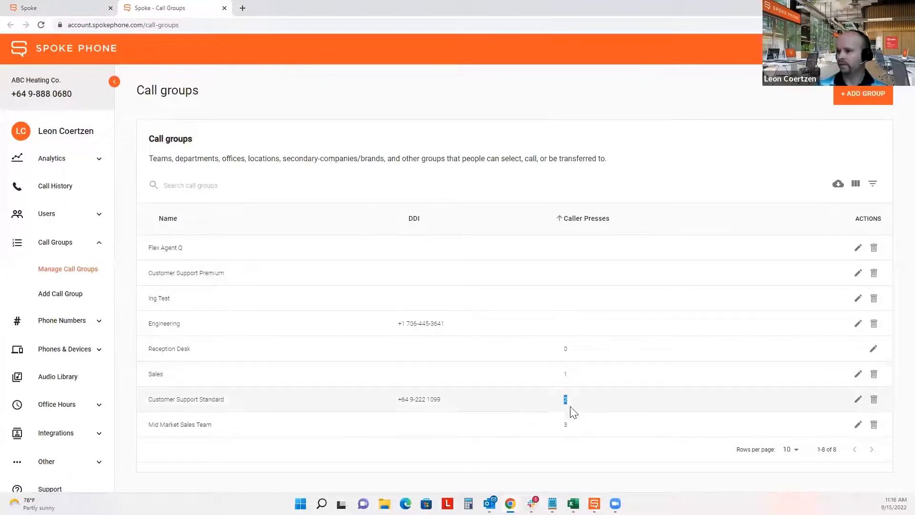
# - Clear the caller-presses values, including Reception Desk's value 0
pyautogui.click(578, 430)
pyautogui.doubleClick(565, 351)
pyautogui.click(591, 353)
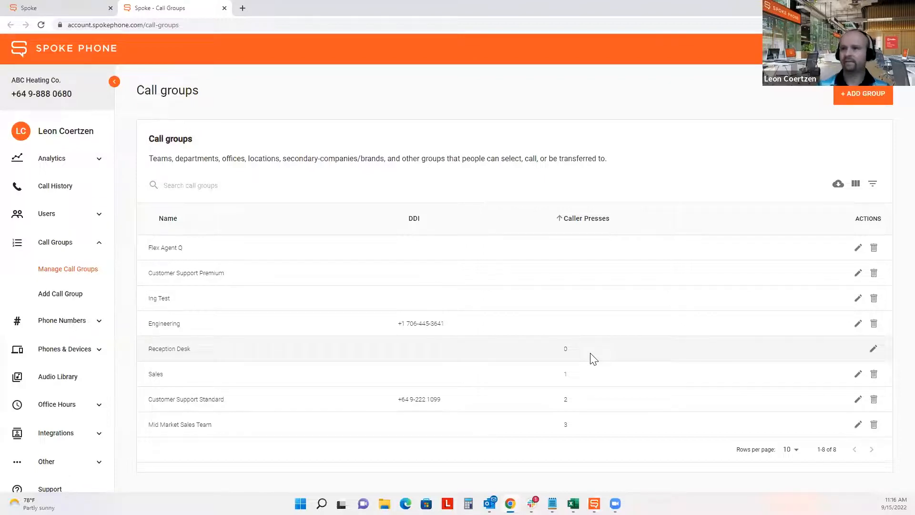
# - From the settings tab, open Manage Numbers in a new third browser tab
pyautogui.click(81, 8)
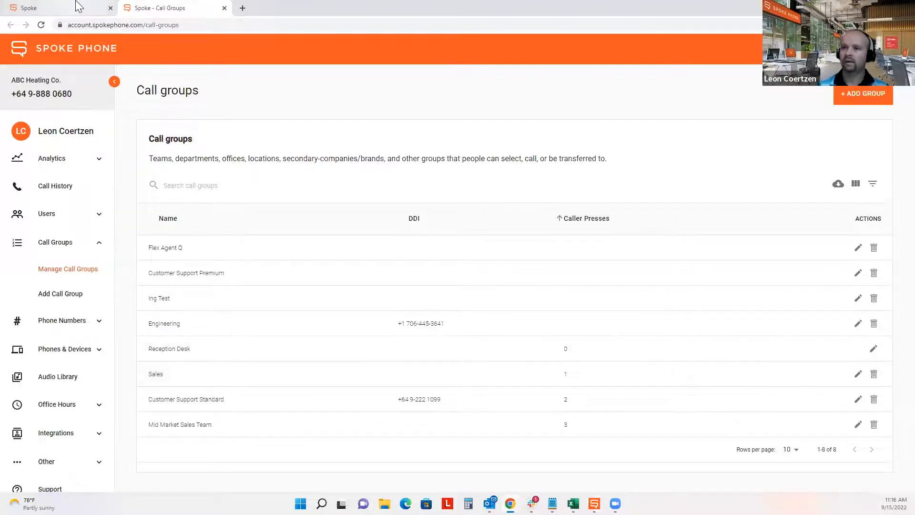
pyautogui.click(67, 321)
pyautogui.rightClick(62, 347)
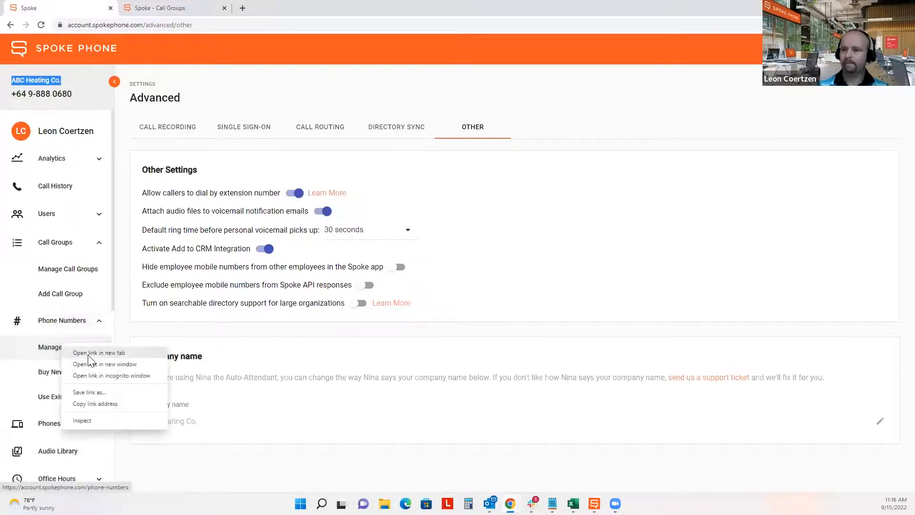
pyautogui.click(98, 353)
pyautogui.click(281, 8)
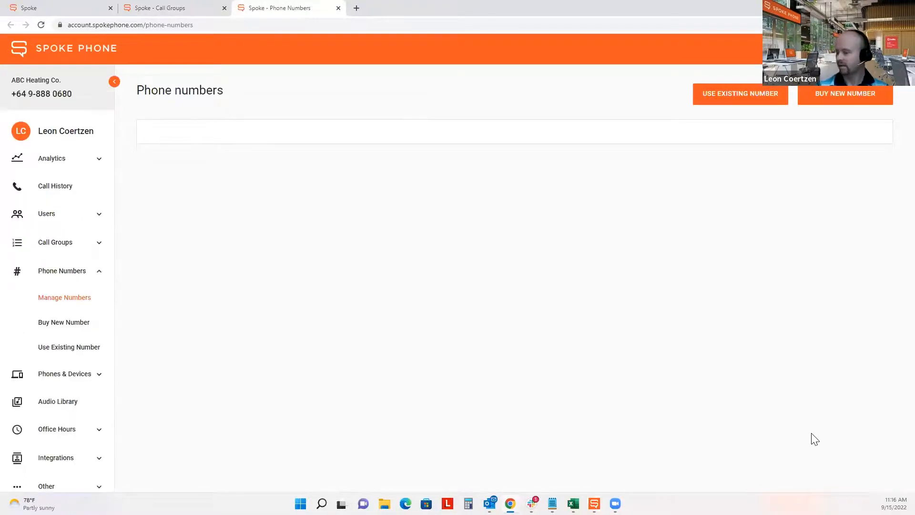
# - Set Rows per page to 100 to see all 55 numbers, then return to Call Groups
pyautogui.click(777, 456)
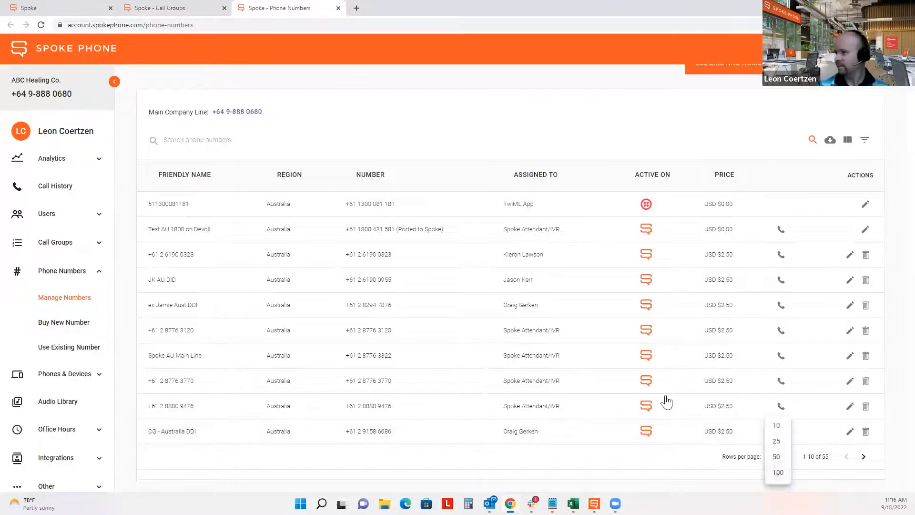
pyautogui.click(778, 472)
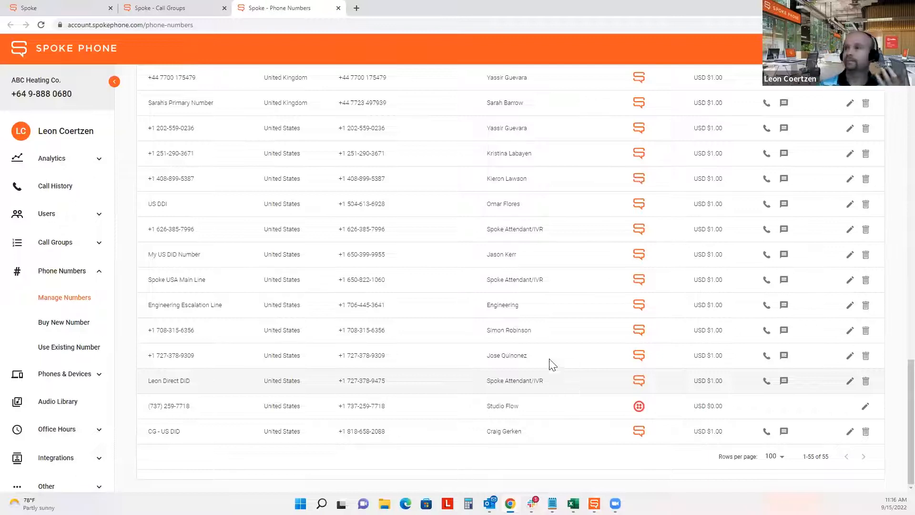
pyautogui.click(164, 9)
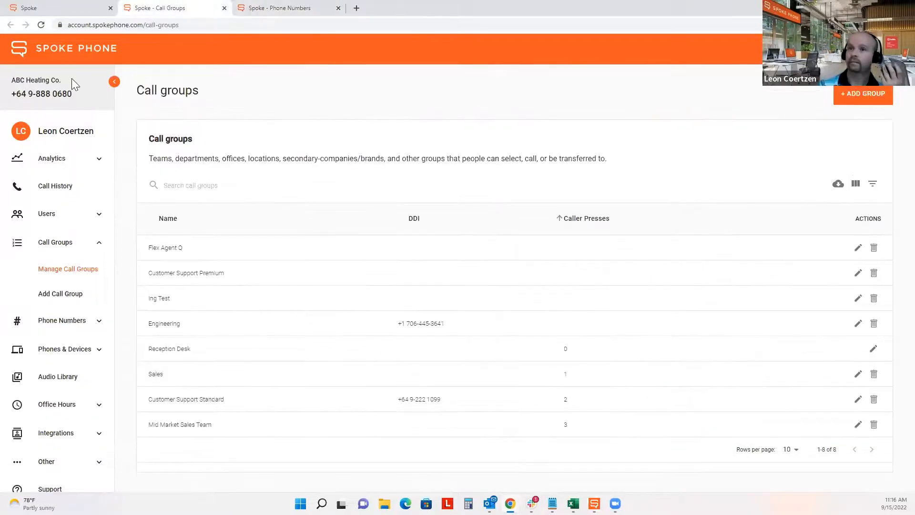
pyautogui.moveTo(42, 87); pyautogui.dragTo(14, 87)
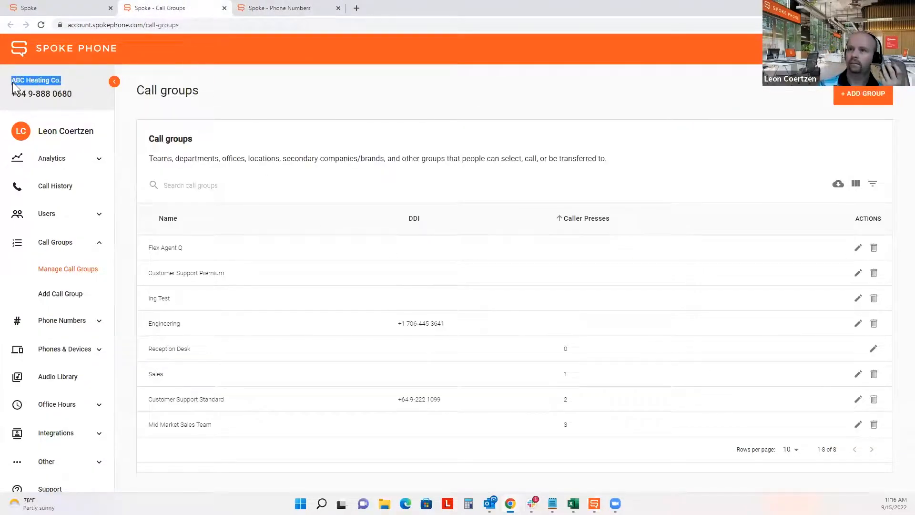
pyautogui.click(47, 7)
pyautogui.moveTo(144, 192); pyautogui.dragTo(281, 191)
pyautogui.click(157, 9)
pyautogui.moveTo(578, 380); pyautogui.dragTo(559, 380)
pyautogui.click(586, 396)
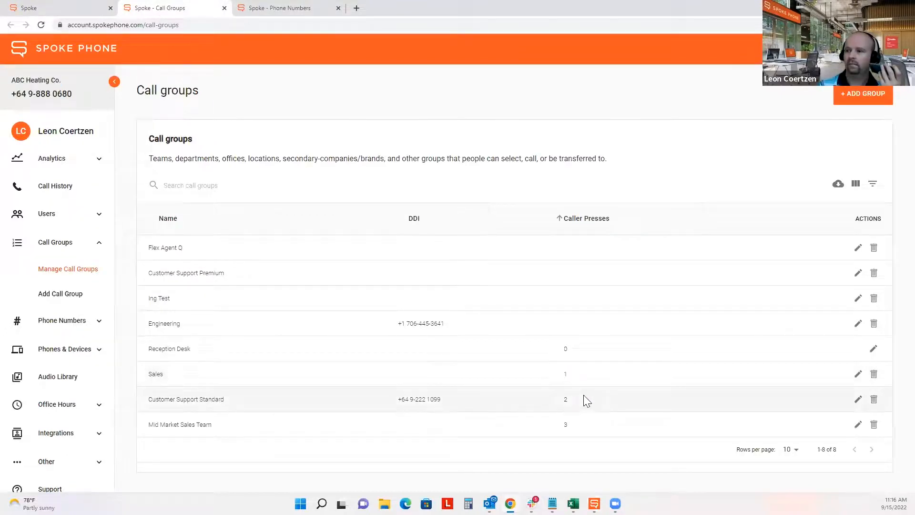
pyautogui.click(574, 429)
pyautogui.moveTo(581, 431); pyautogui.dragTo(561, 431)
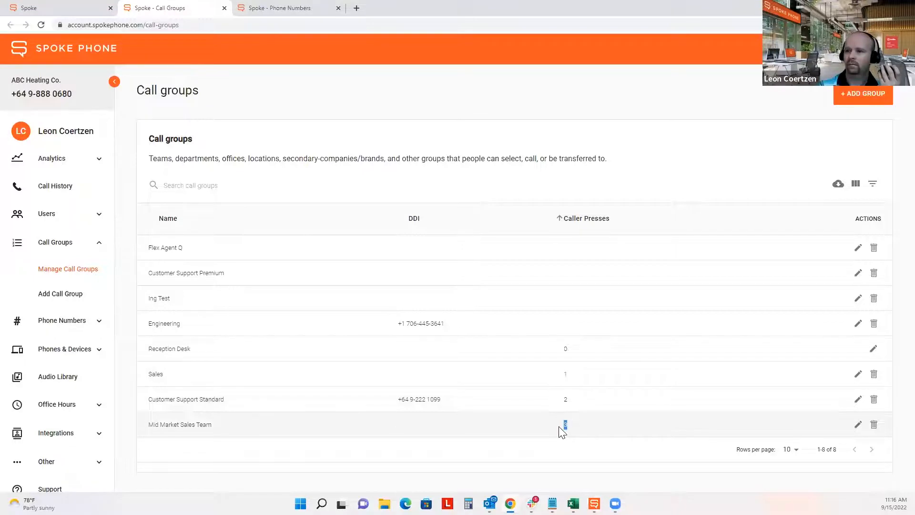
pyautogui.moveTo(591, 359); pyautogui.dragTo(564, 349)
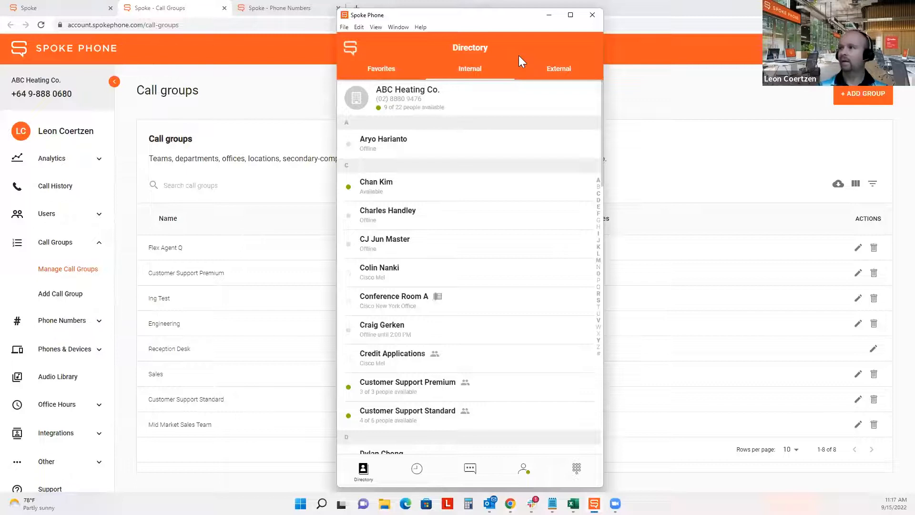
pyautogui.click(610, 2)
pyautogui.click(568, 431)
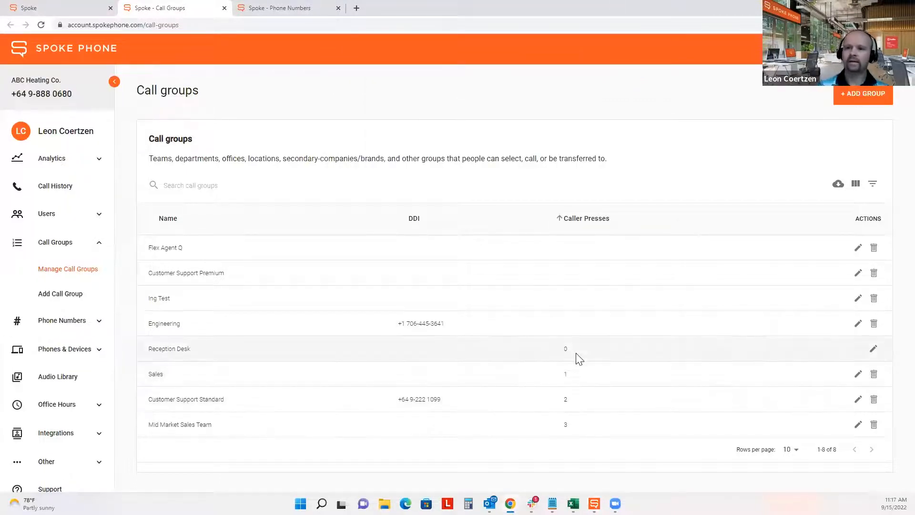
# - Set Main company greeting to Ohvo Company Greeting in Audio Library, then open Manage Office Hours
pyautogui.click(48, 379)
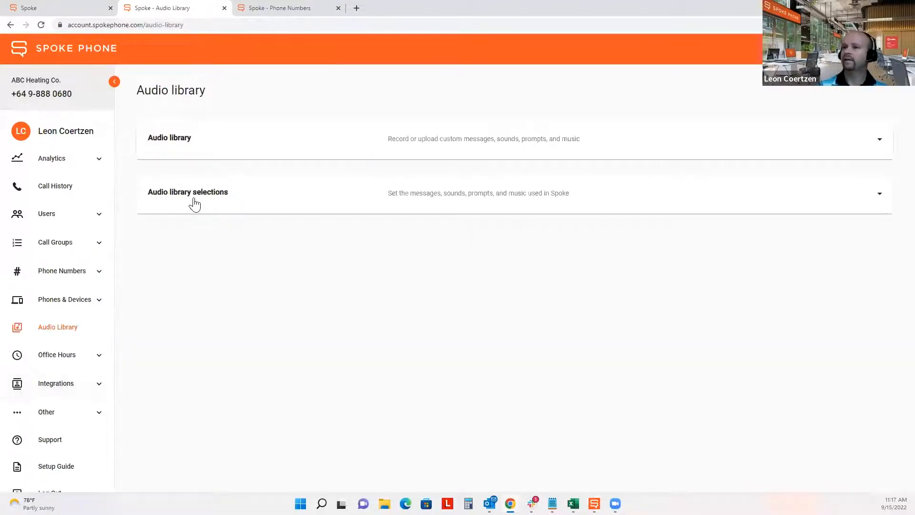
pyautogui.click(207, 138)
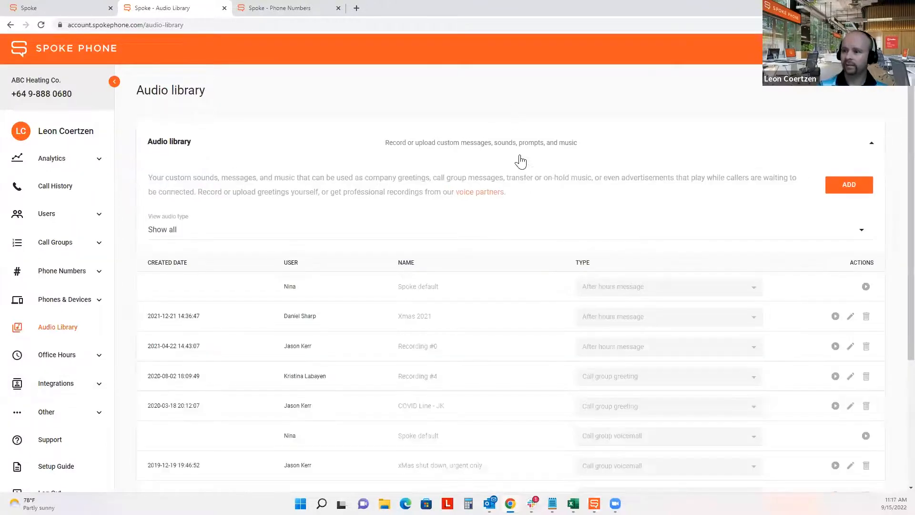
pyautogui.scroll(-4, 382, 292)
pyautogui.click(299, 468)
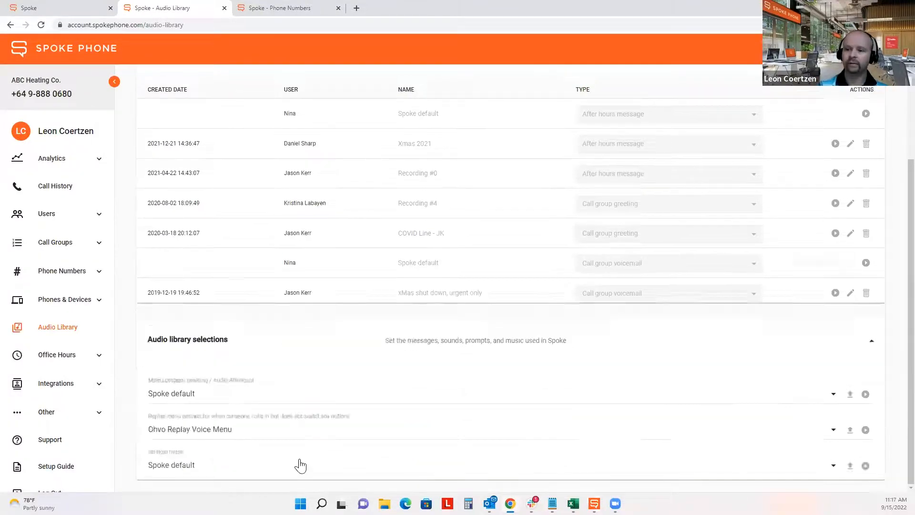
pyautogui.click(213, 207)
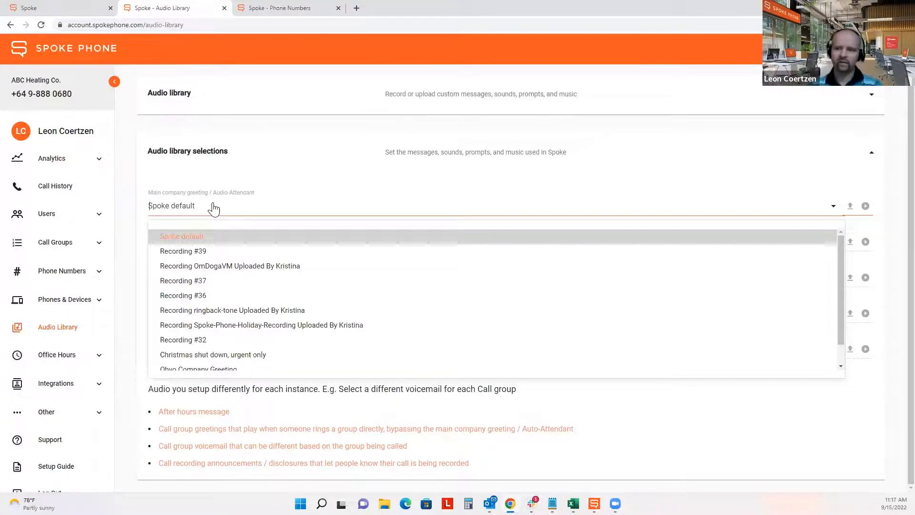
pyautogui.scroll(-1, 290, 355)
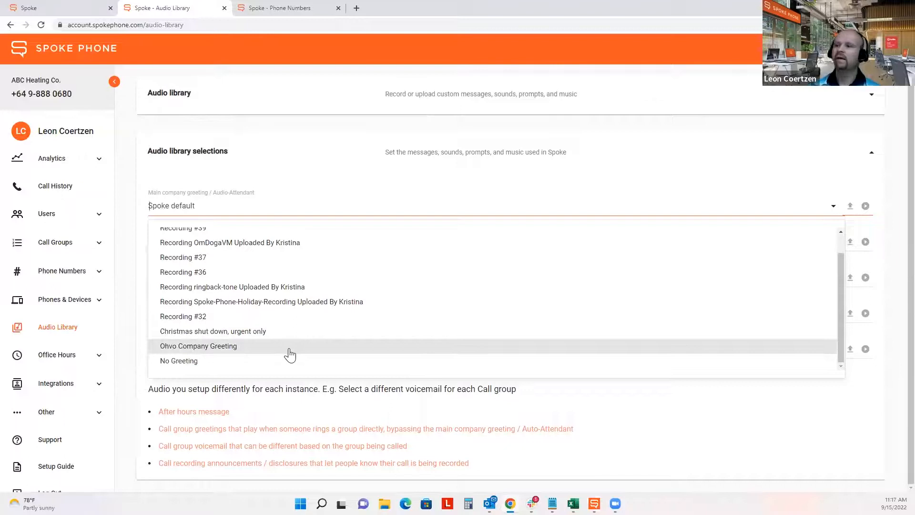
pyautogui.click(289, 349)
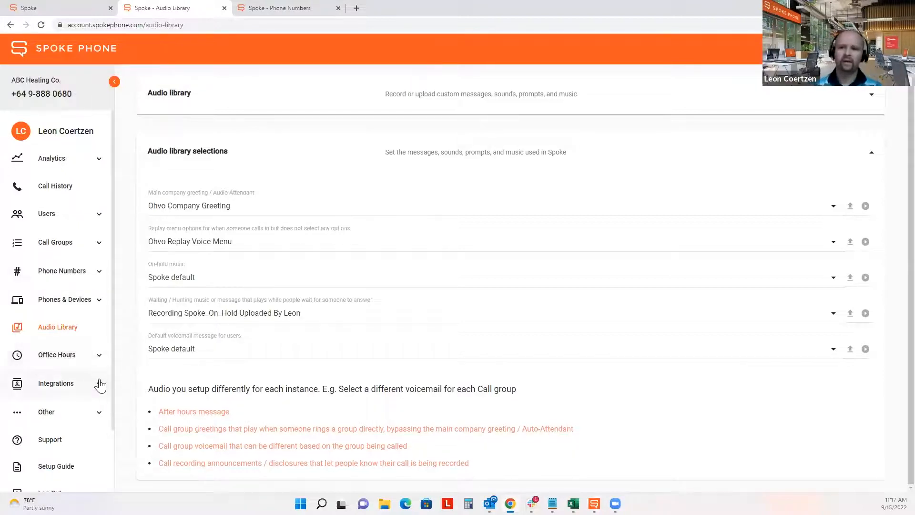
pyautogui.click(56, 363)
pyautogui.click(55, 384)
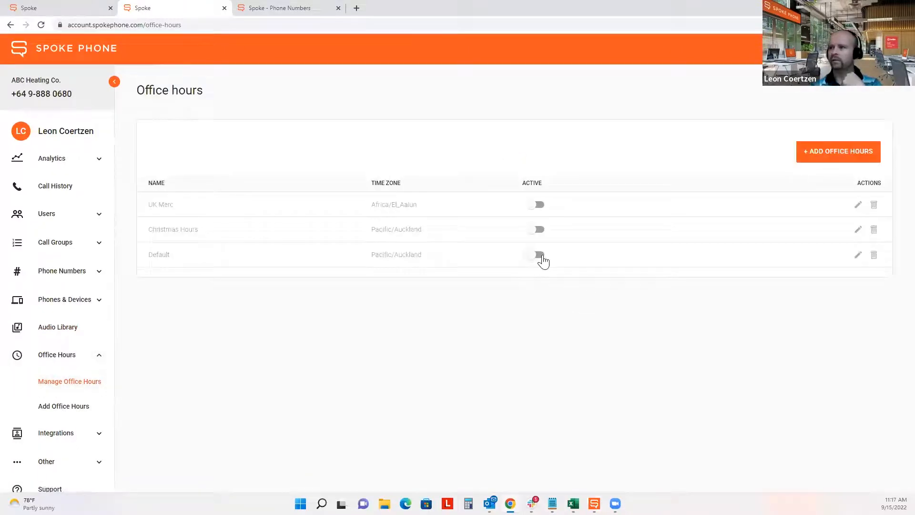
# - Turn on the Default office hours schedule and return to Manage Call Groups
pyautogui.click(542, 258)
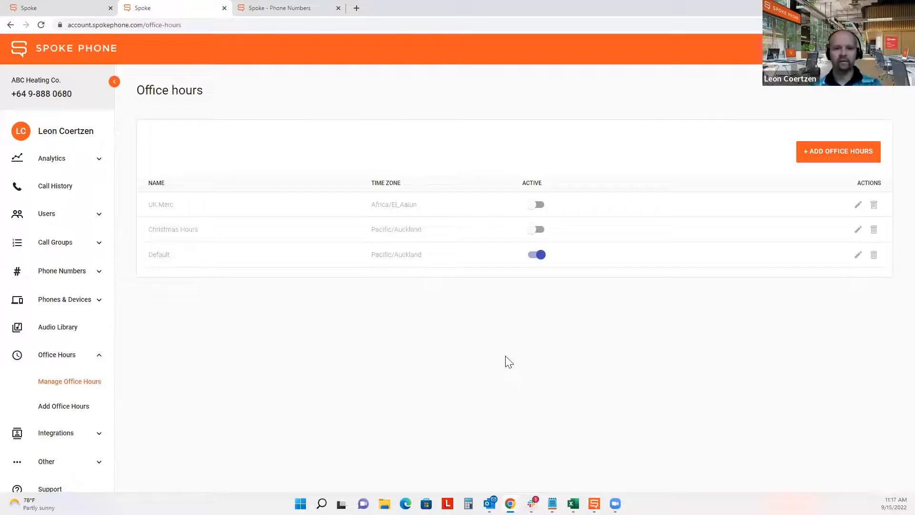
pyautogui.click(84, 243)
pyautogui.click(80, 269)
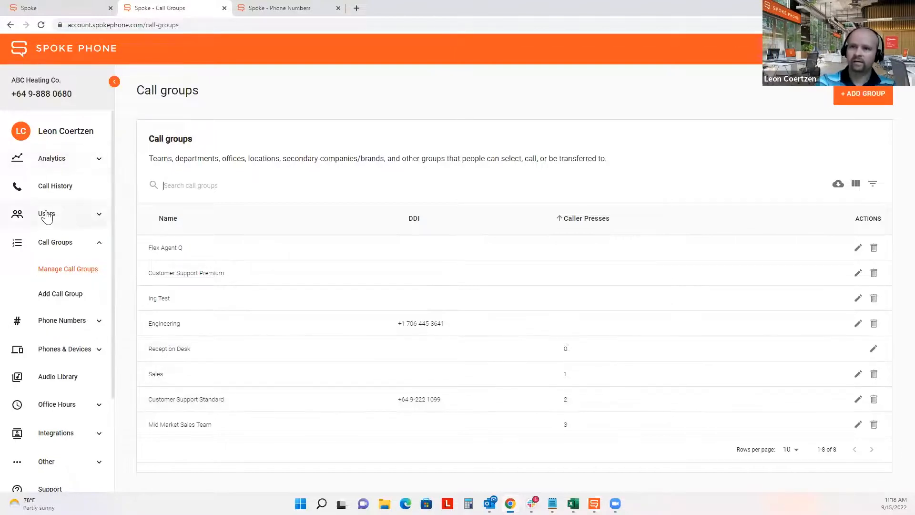
# - Search Manage Users for the signed-in user and open their profile for editing
pyautogui.click(46, 214)
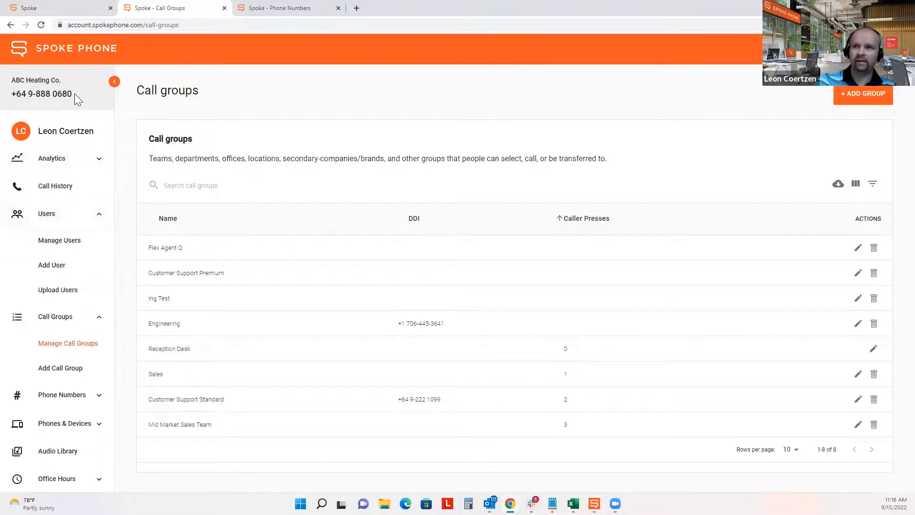
pyautogui.moveTo(73, 94); pyautogui.dragTo(28, 95)
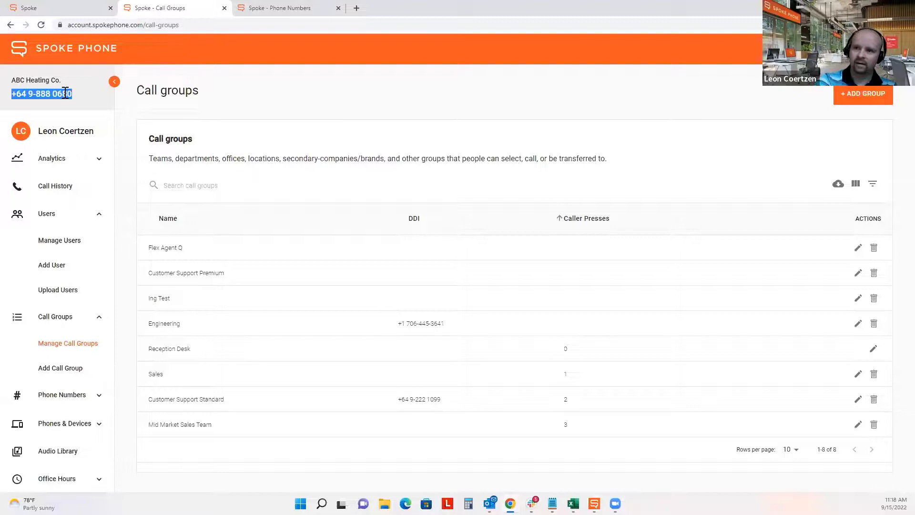
pyautogui.click(60, 241)
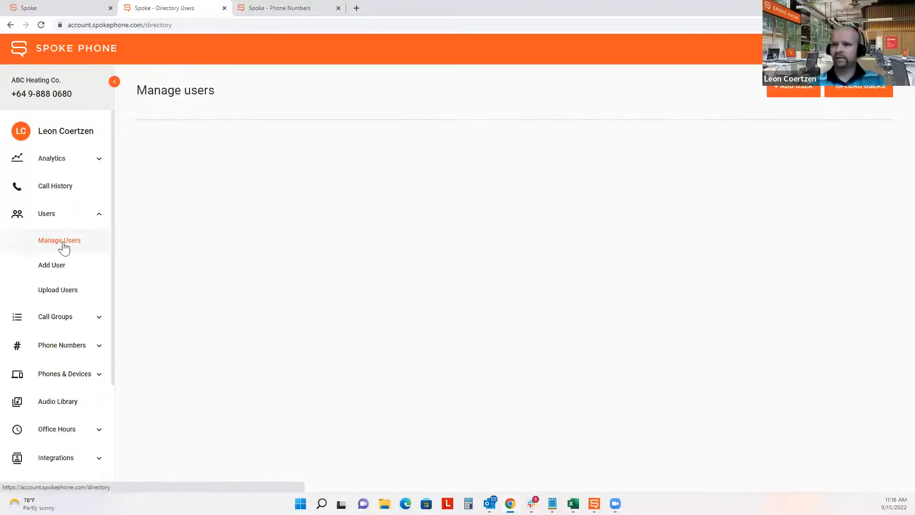
pyautogui.write('leon')
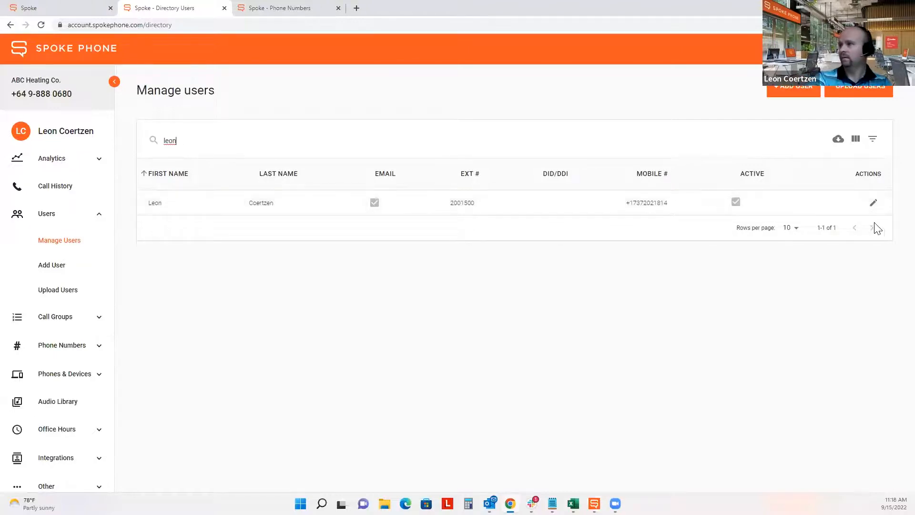
pyautogui.click(873, 204)
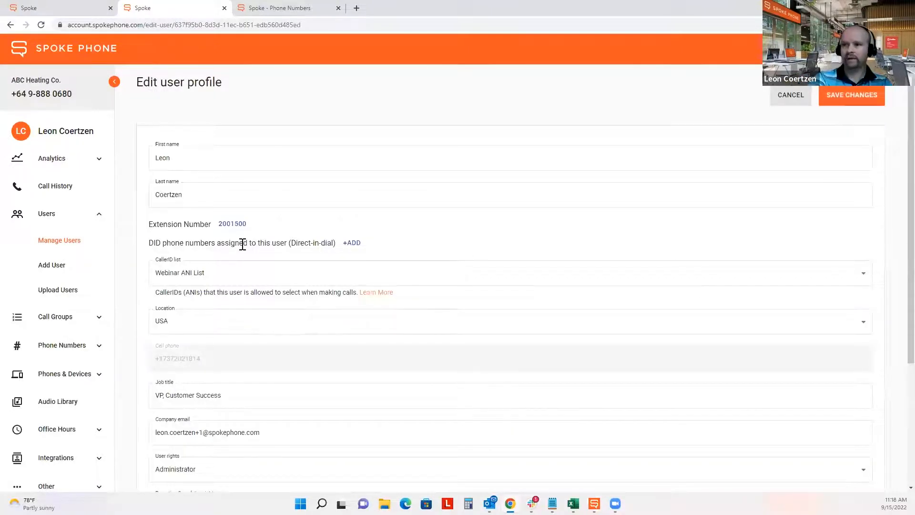
# - Highlight the DID phone numbers heading and main number, then bring up the desktop app
pyautogui.moveTo(148, 246); pyautogui.dragTo(358, 244)
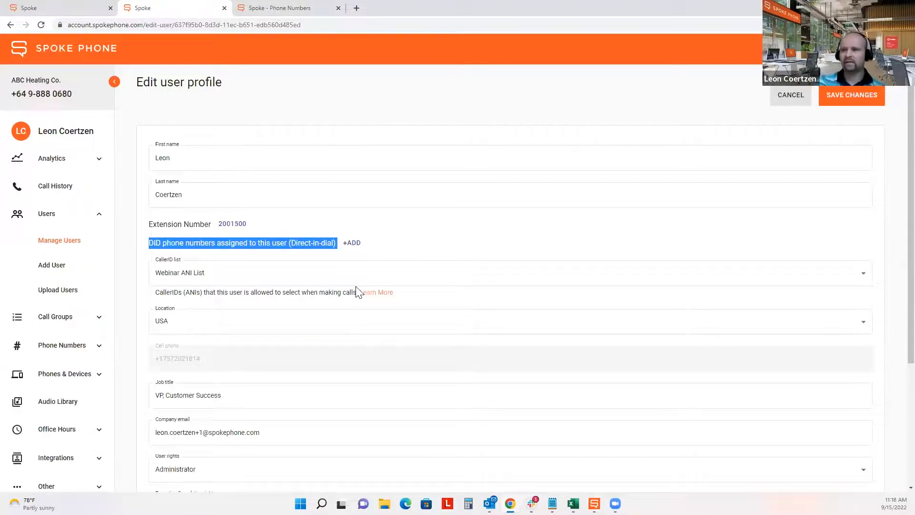
pyautogui.moveTo(74, 94); pyautogui.dragTo(13, 94)
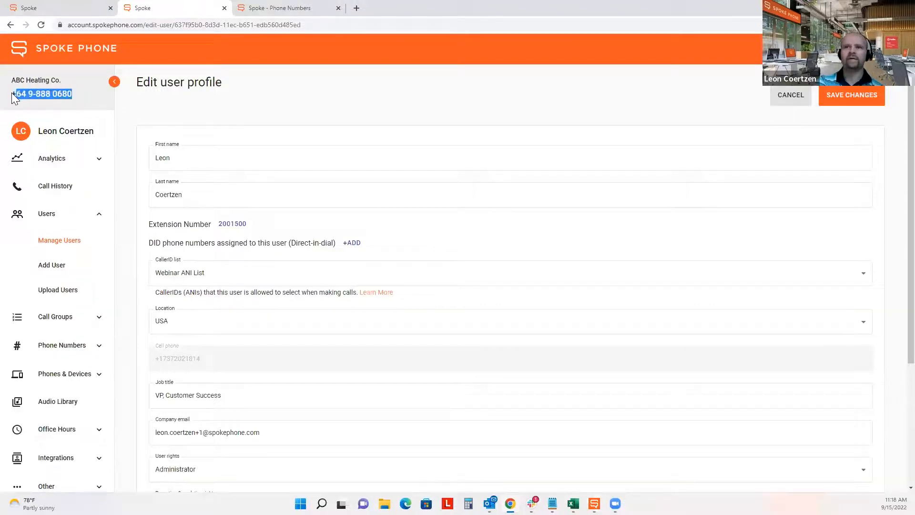
pyautogui.click(595, 503)
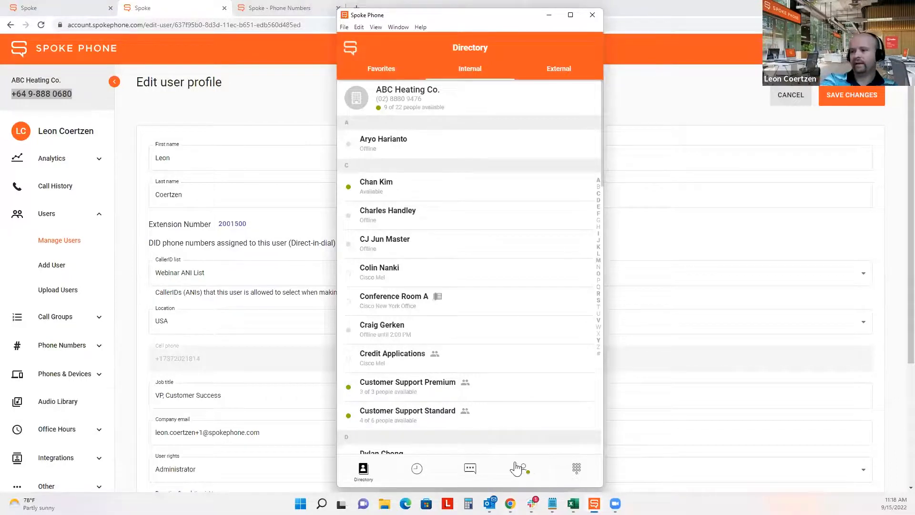
# - View My default CallerID choices in the desktop app Settings, then go back to the portal
pyautogui.click(523, 470)
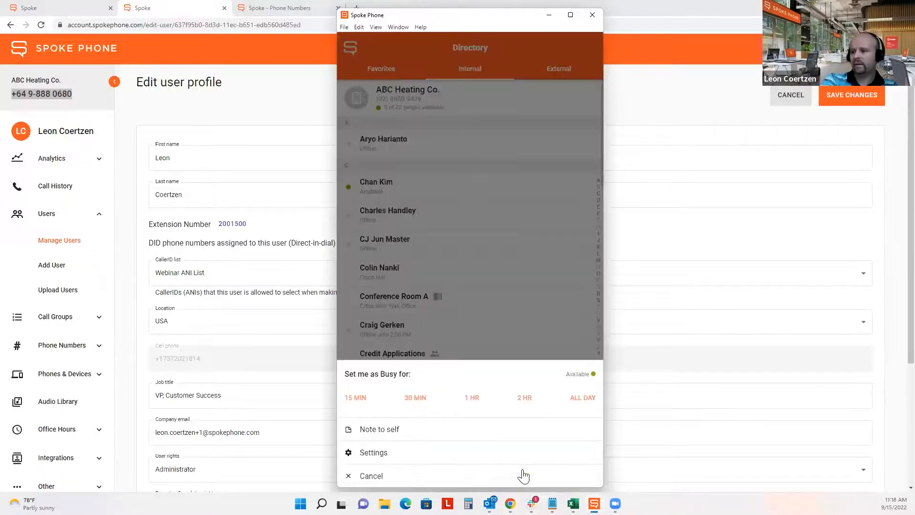
pyautogui.click(396, 457)
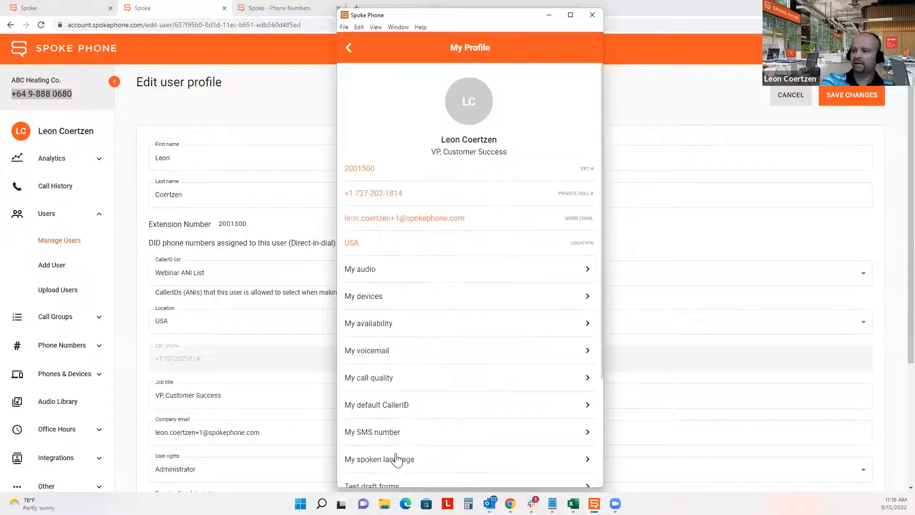
pyautogui.click(397, 415)
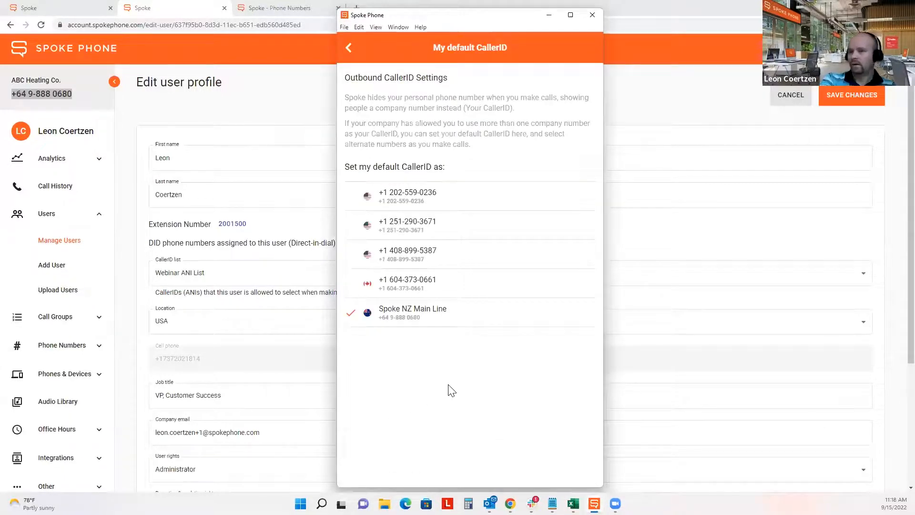
pyautogui.click(252, 102)
pyautogui.scroll(-3, 56, 271)
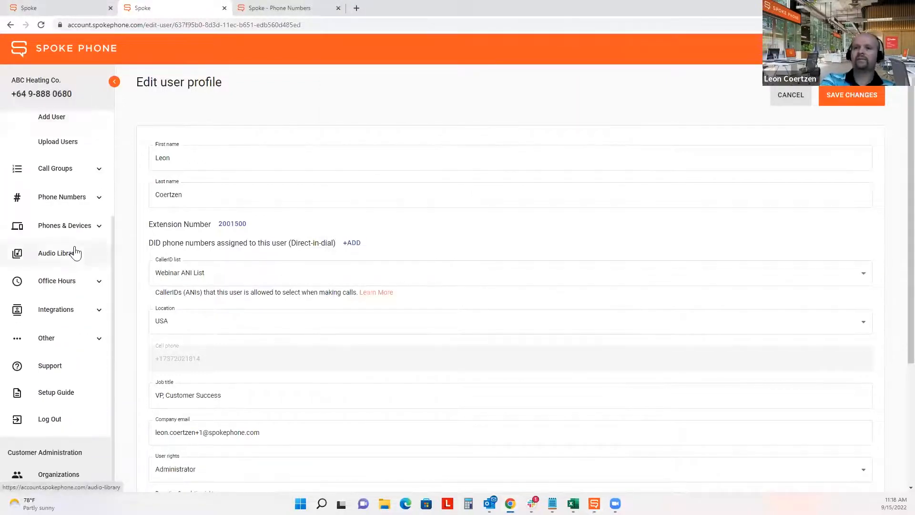
# - Go to Advanced > Call Routing and highlight the Allowable CallerID (ANI) Lists heading
pyautogui.click(66, 342)
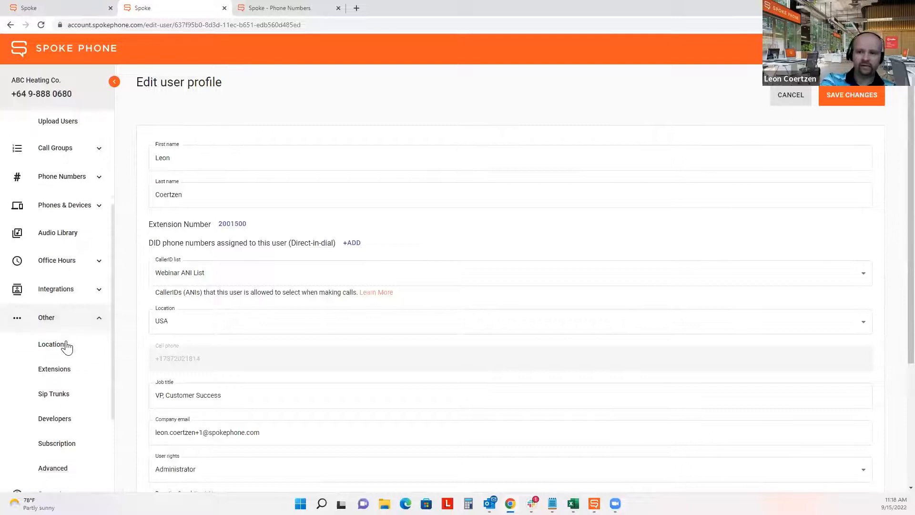
pyautogui.scroll(-2, 67, 347)
pyautogui.click(50, 351)
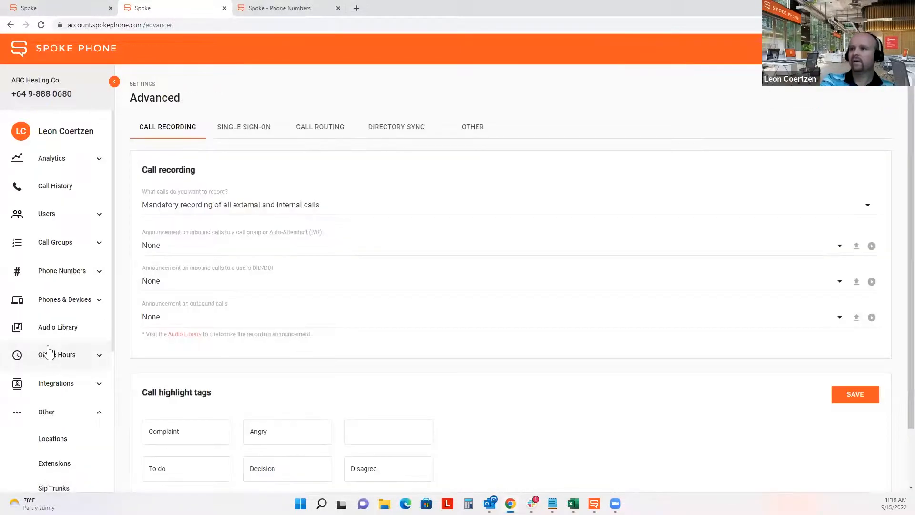
pyautogui.click(316, 128)
pyautogui.scroll(-2, 307, 149)
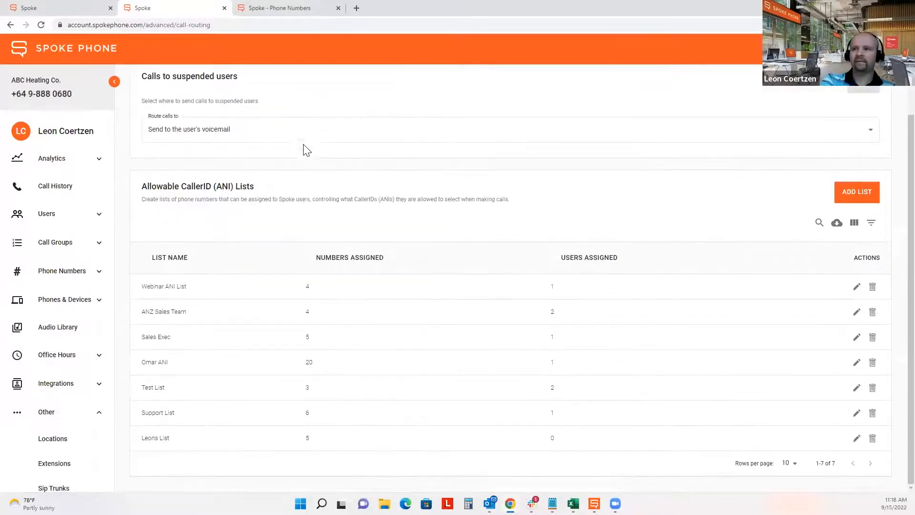
pyautogui.moveTo(142, 190); pyautogui.dragTo(274, 186)
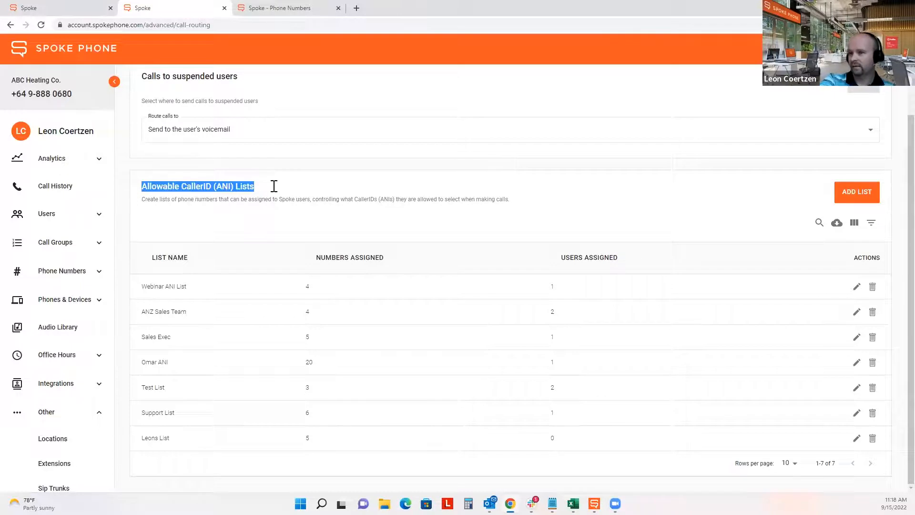
pyautogui.click(274, 186)
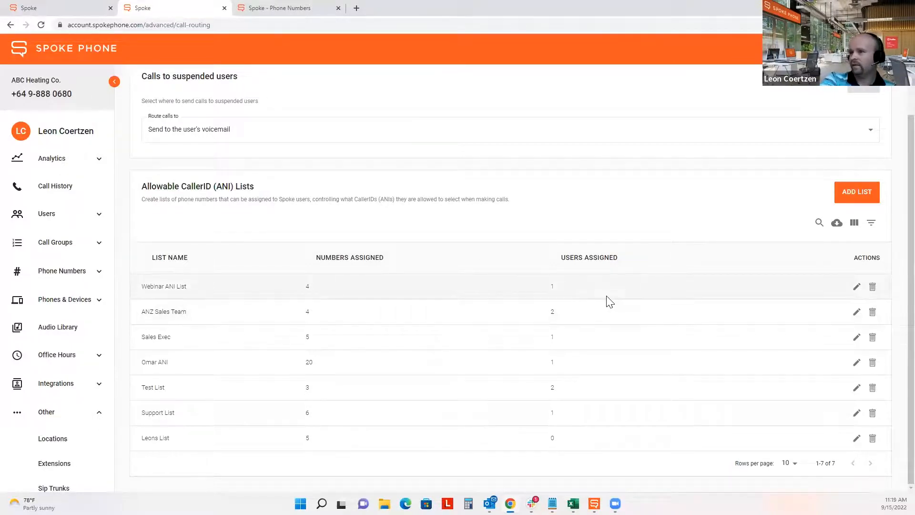
# - Delete the Webinar ANI List, leaving six allowable CallerID lists
pyautogui.click(872, 286)
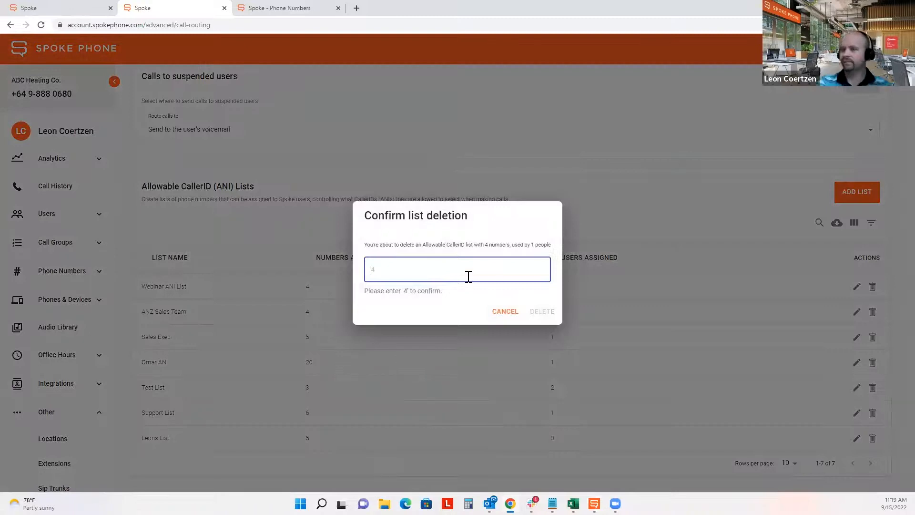
pyautogui.write('4')
pyautogui.click(540, 312)
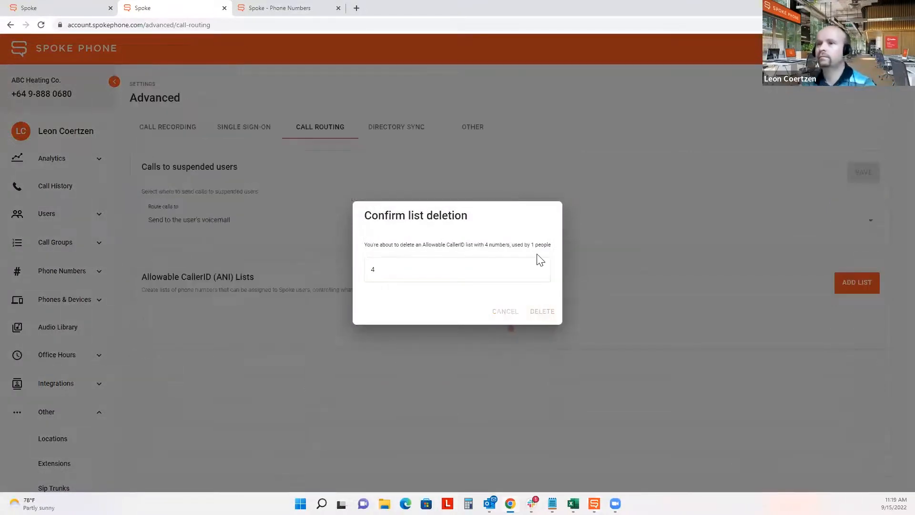
pyautogui.scroll(-1, 511, 244)
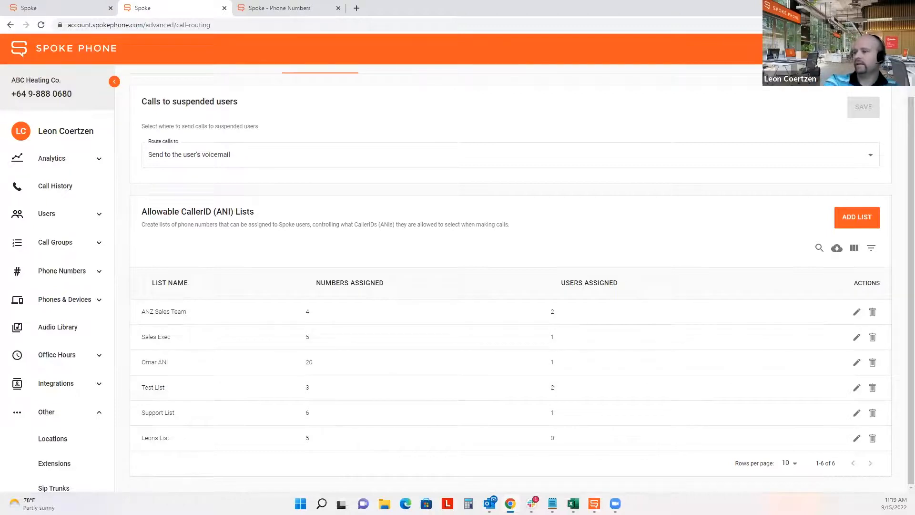
pyautogui.click(593, 504)
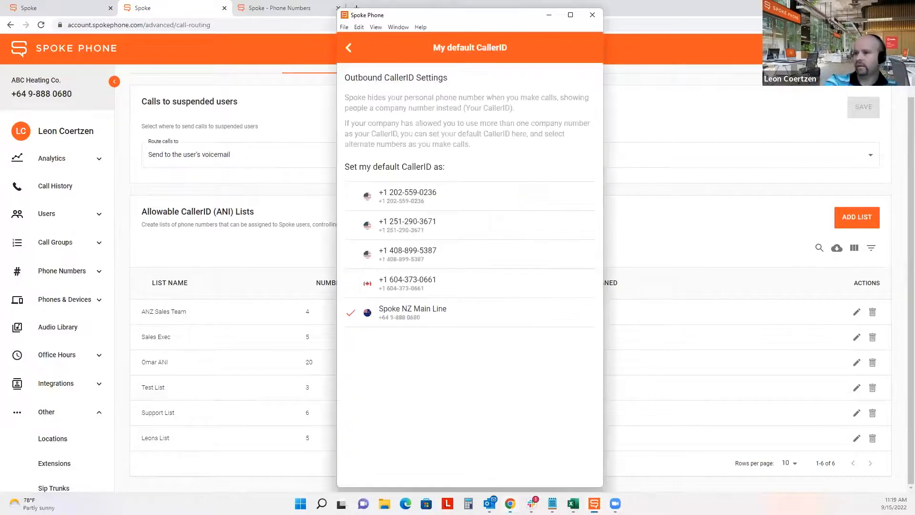
# - Refresh the app's default CallerID list to show only Spoke NZ Main Line, then expand Phone Numbers
pyautogui.click(349, 49)
pyautogui.click(436, 417)
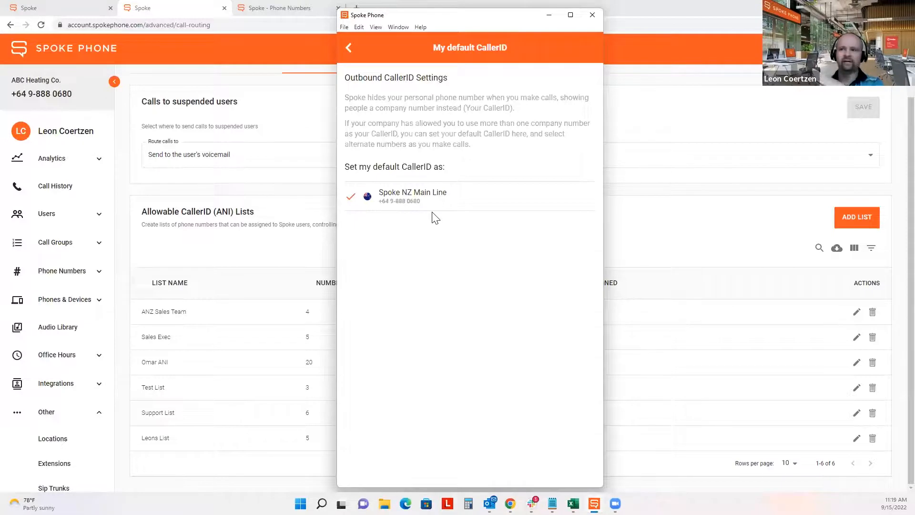
pyautogui.click(125, 291)
pyautogui.click(96, 272)
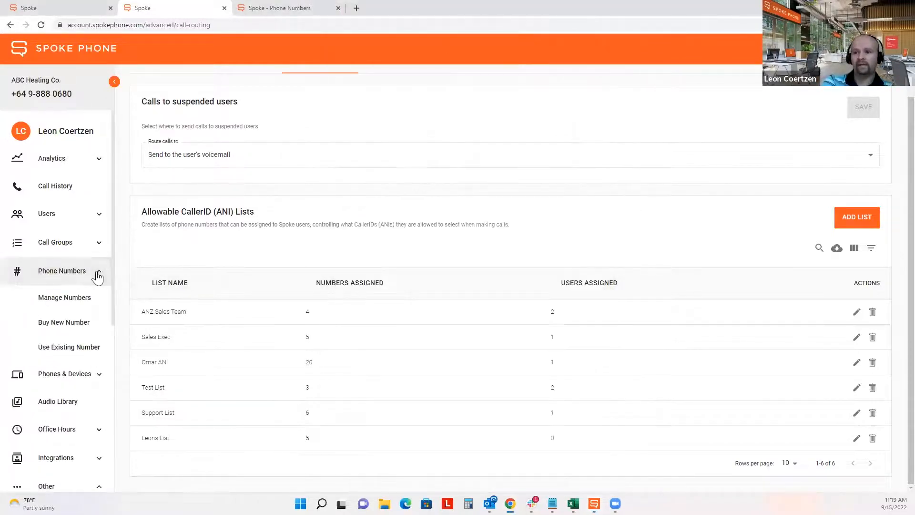
# - Show all 55 numbers, reassign the US Direct DID to the user, and save
pyautogui.click(87, 299)
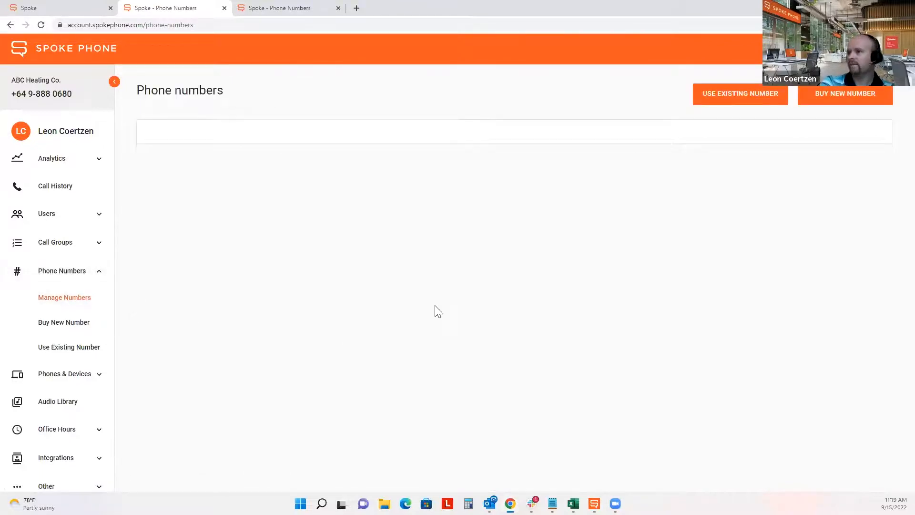
pyautogui.click(776, 484)
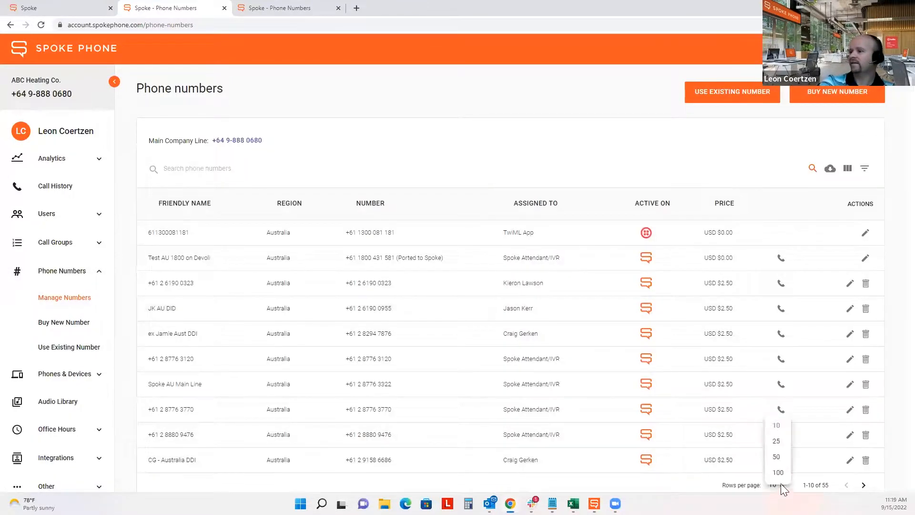
pyautogui.click(778, 473)
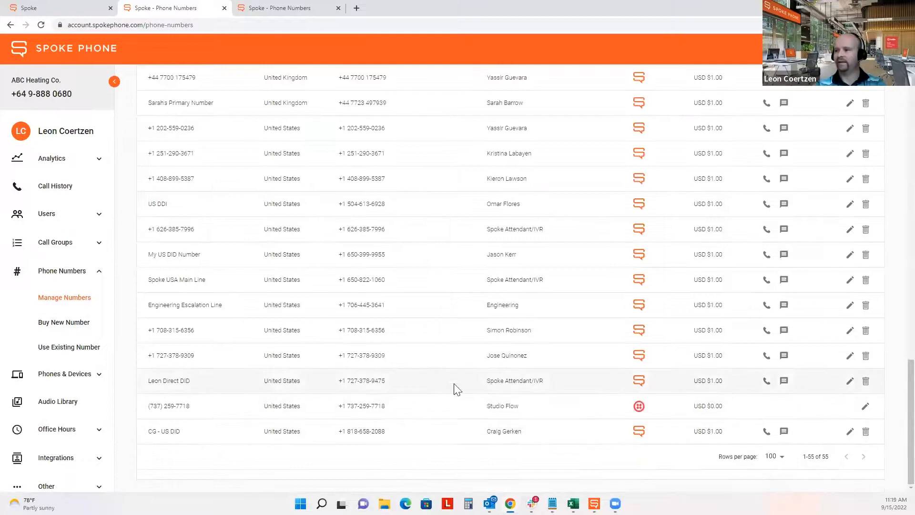
pyautogui.click(851, 381)
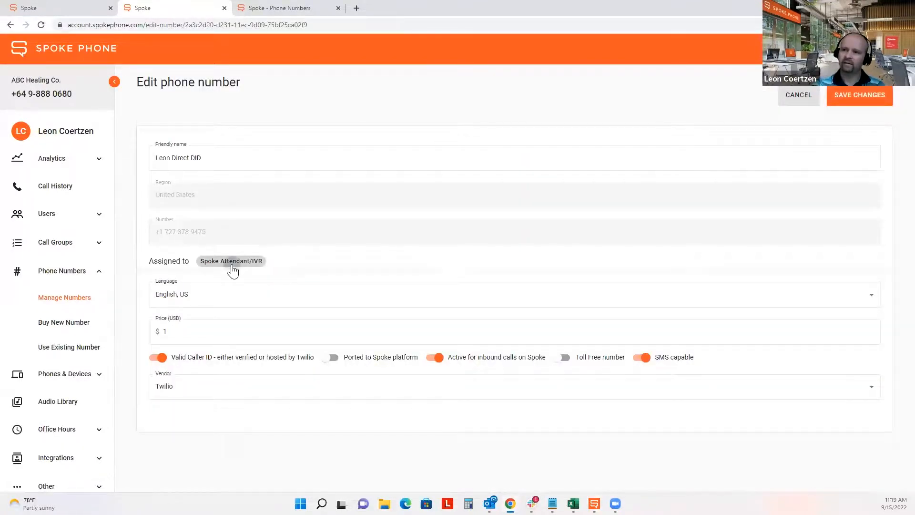
pyautogui.click(232, 262)
pyautogui.write('leon')
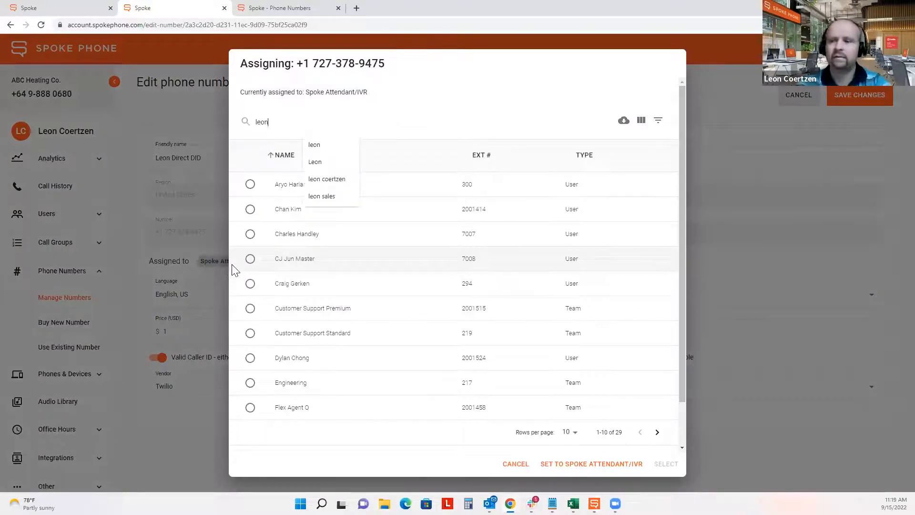
pyautogui.click(250, 270)
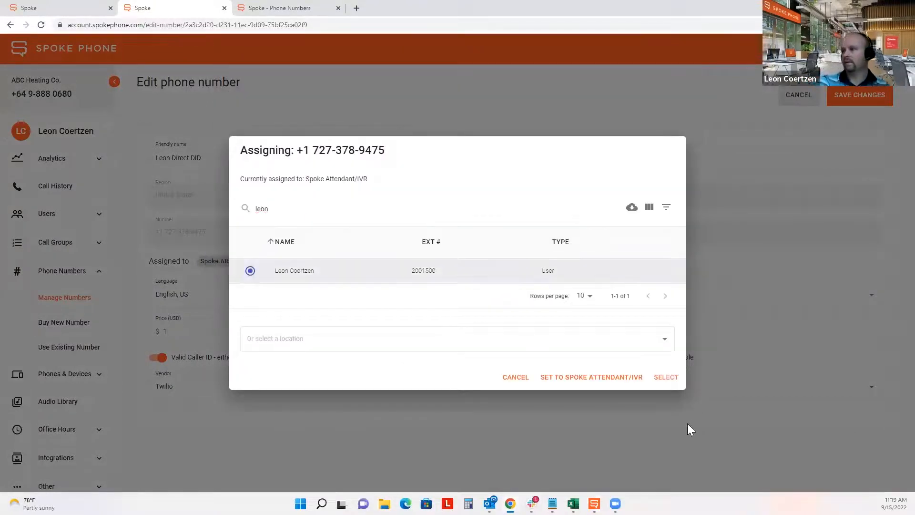
pyautogui.click(665, 378)
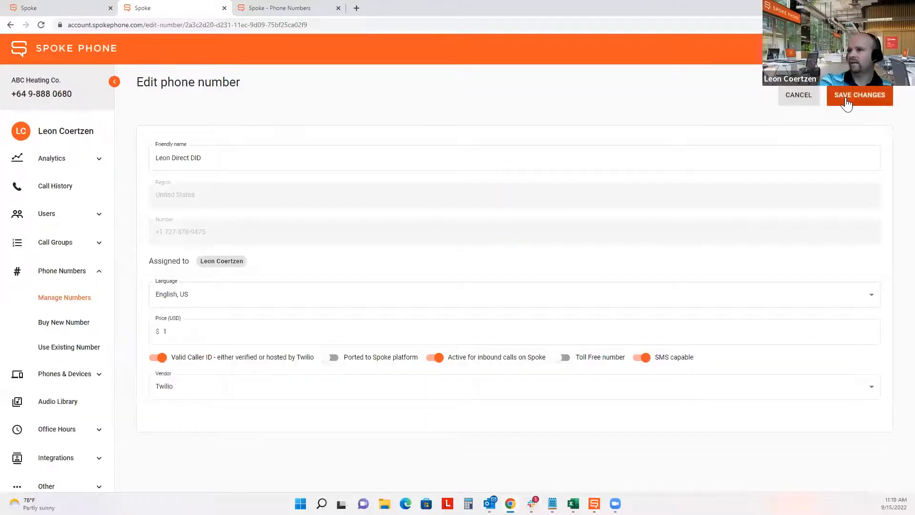
pyautogui.click(846, 96)
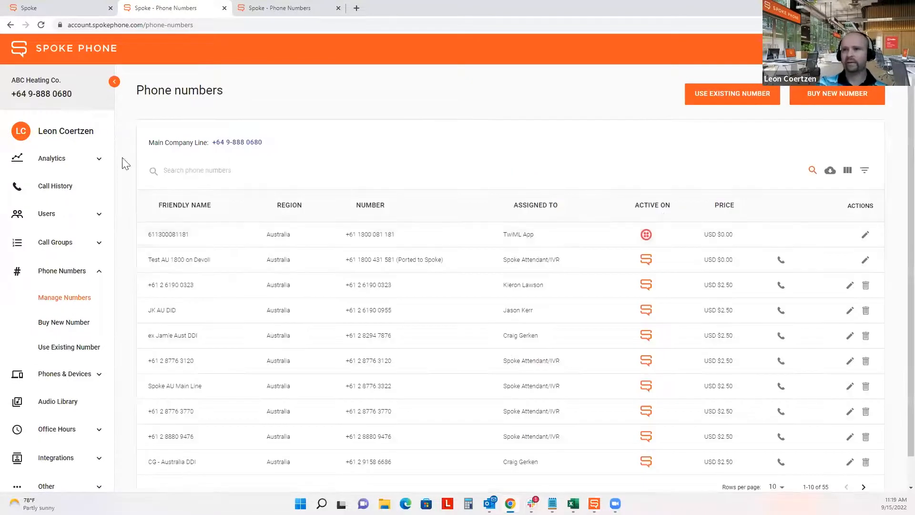
# - Confirm the direct DID now appears among the desktop app's default CallerID choices
pyautogui.moveTo(73, 94); pyautogui.dragTo(11, 93)
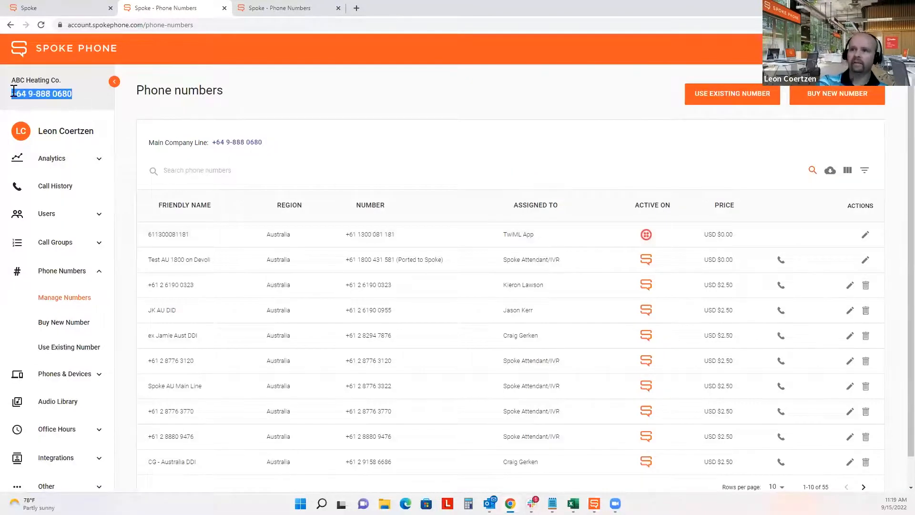
pyautogui.click(594, 503)
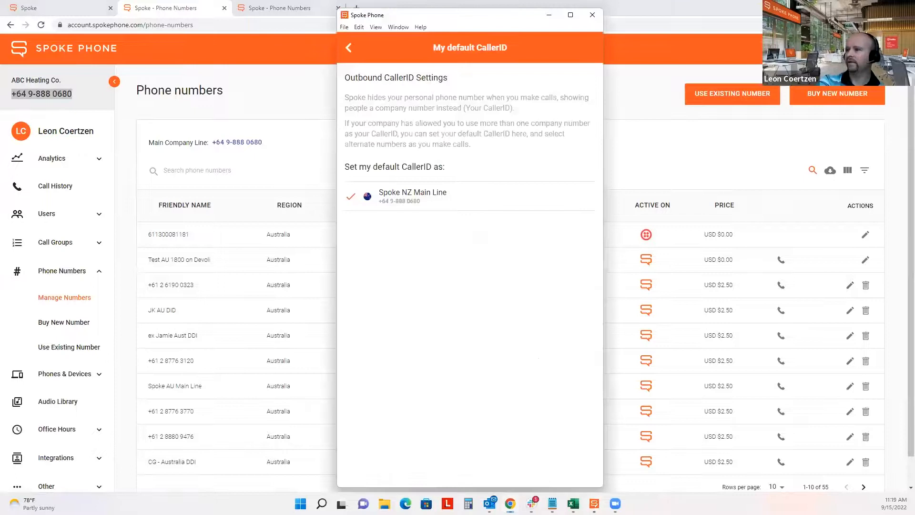
pyautogui.click(348, 47)
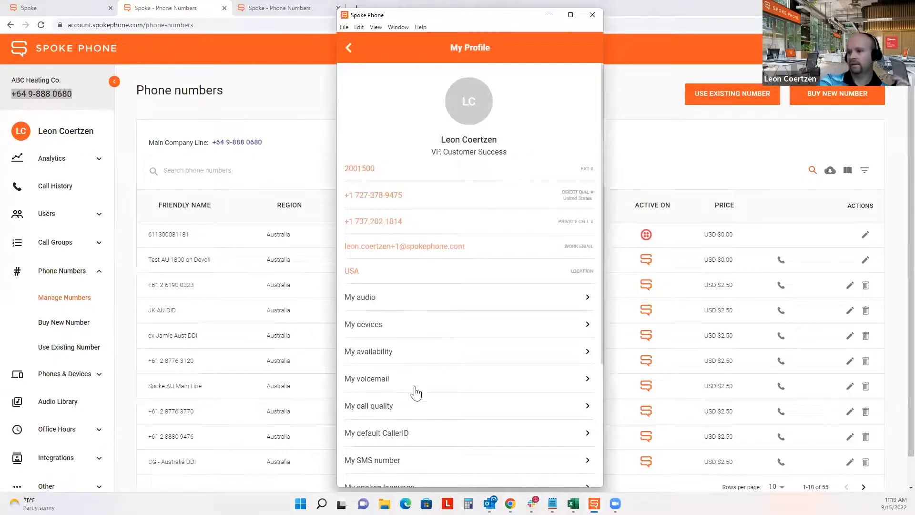
pyautogui.click(405, 434)
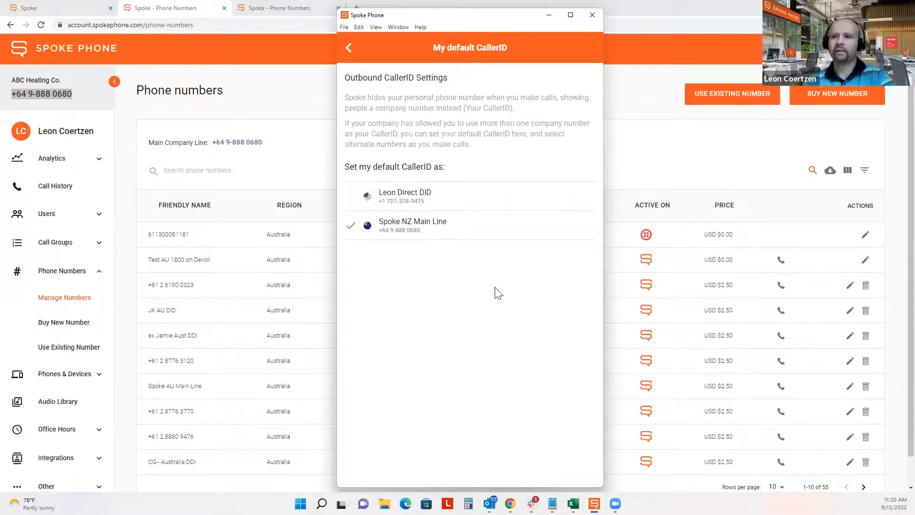
pyautogui.click(287, 96)
pyautogui.scroll(-3, 97, 284)
pyautogui.click(69, 339)
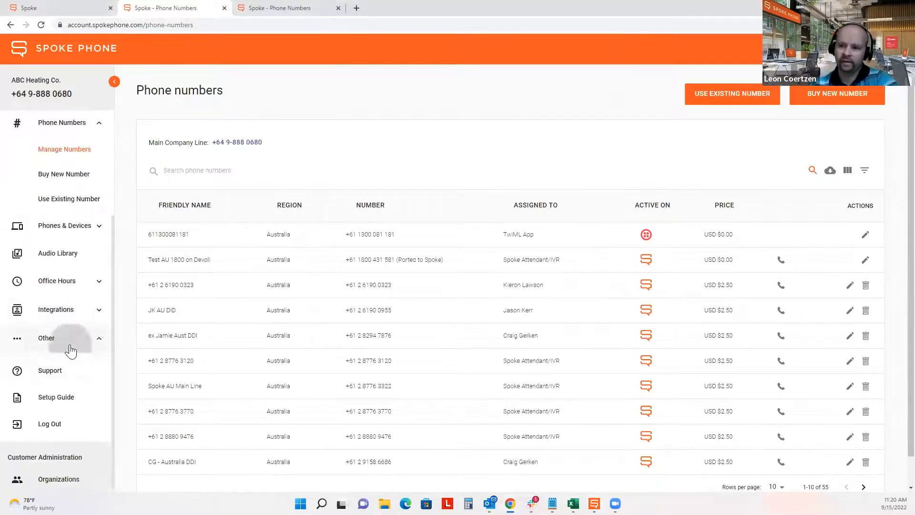
# - Create a new allowable CallerID list named 'Webinar List' in Call Routing
pyautogui.click(65, 487)
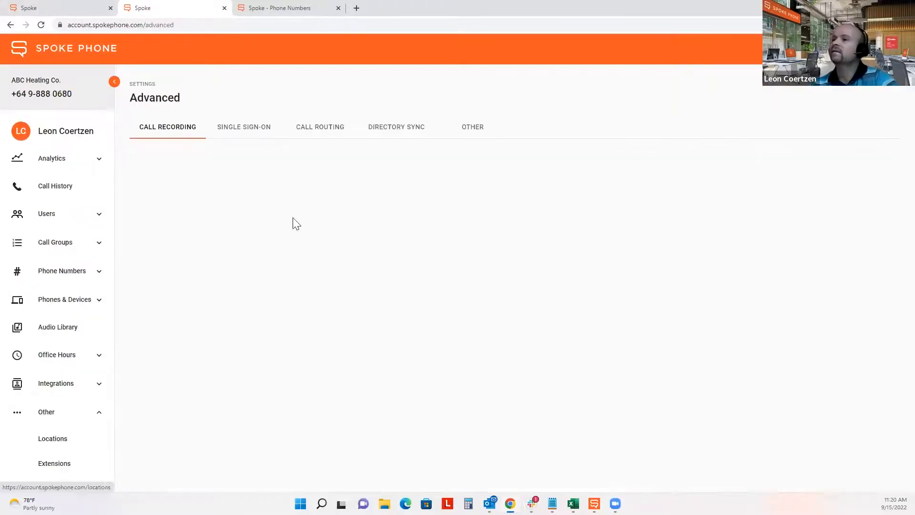
pyautogui.click(323, 136)
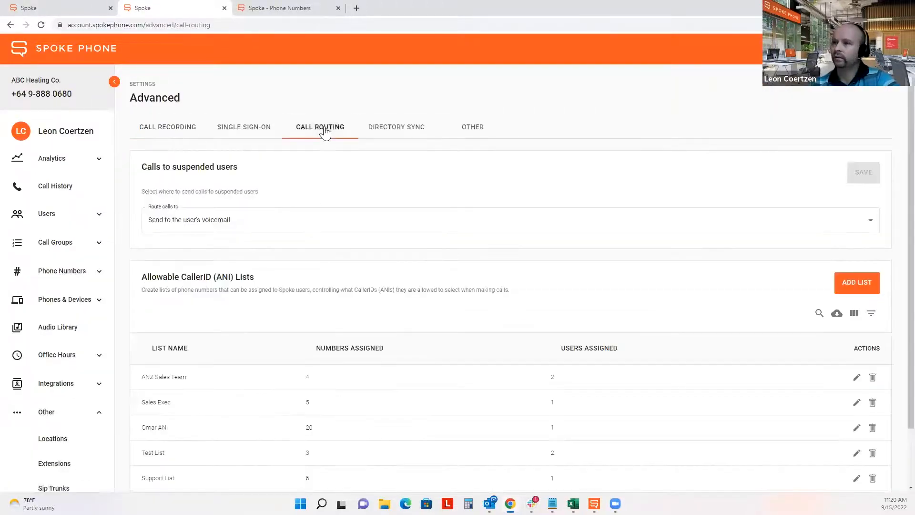
pyautogui.click(863, 284)
pyautogui.click(263, 178)
pyautogui.write('Webina')
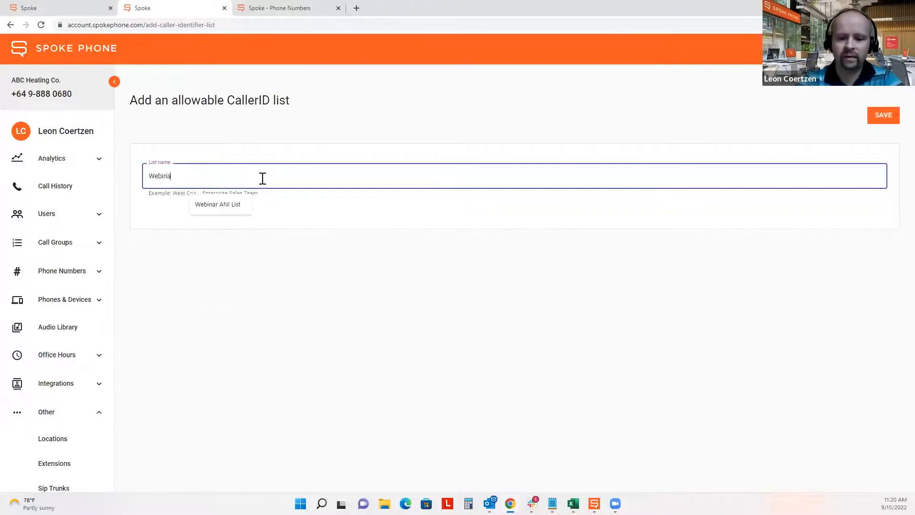
pyautogui.write('r List')
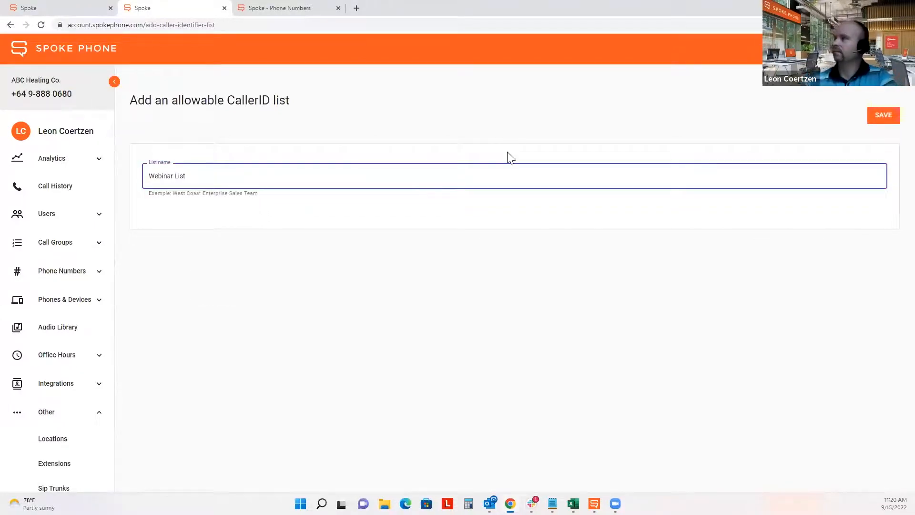
pyautogui.click(885, 116)
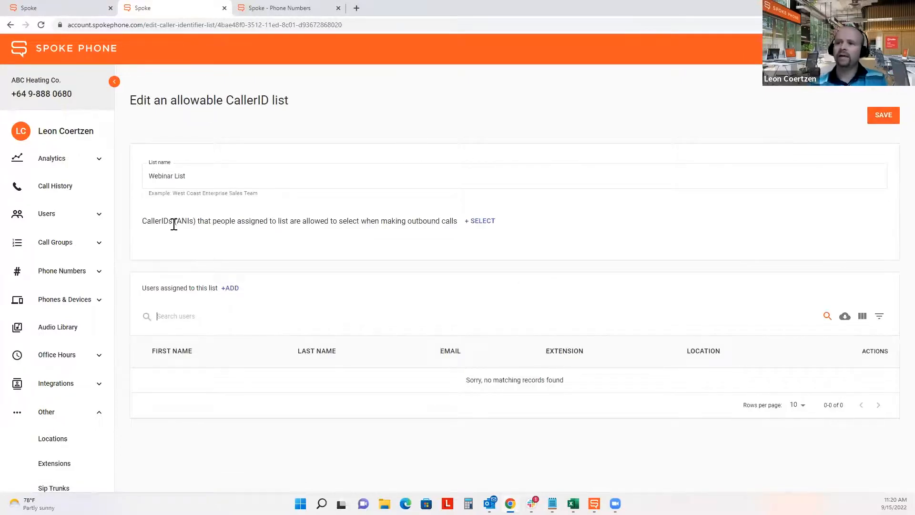
# - Add four caller IDs, starting with the first US number, to the Webinar List
pyautogui.click(482, 222)
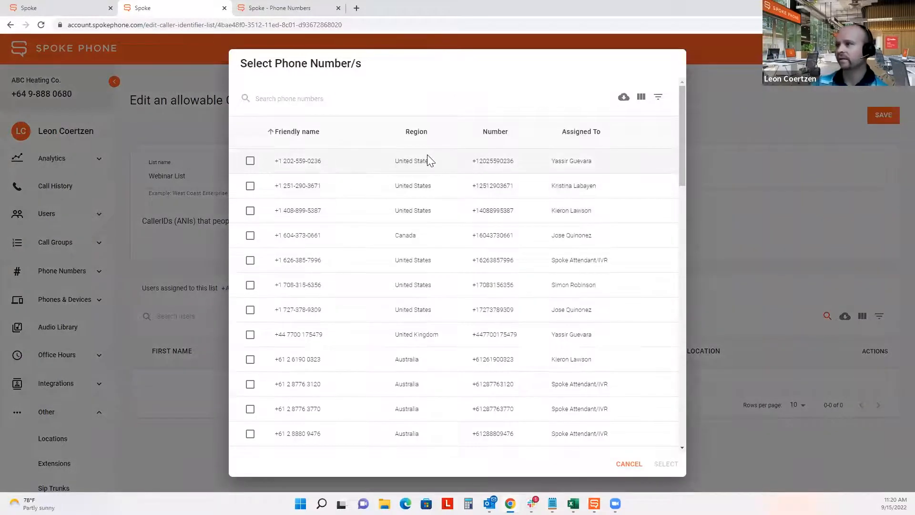
pyautogui.click(251, 161)
pyautogui.click(250, 210)
pyautogui.click(250, 235)
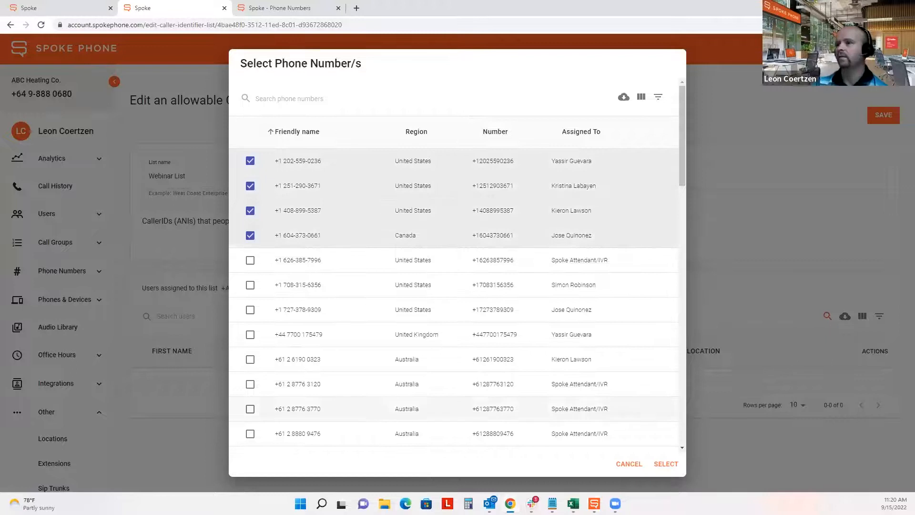
pyautogui.click(673, 465)
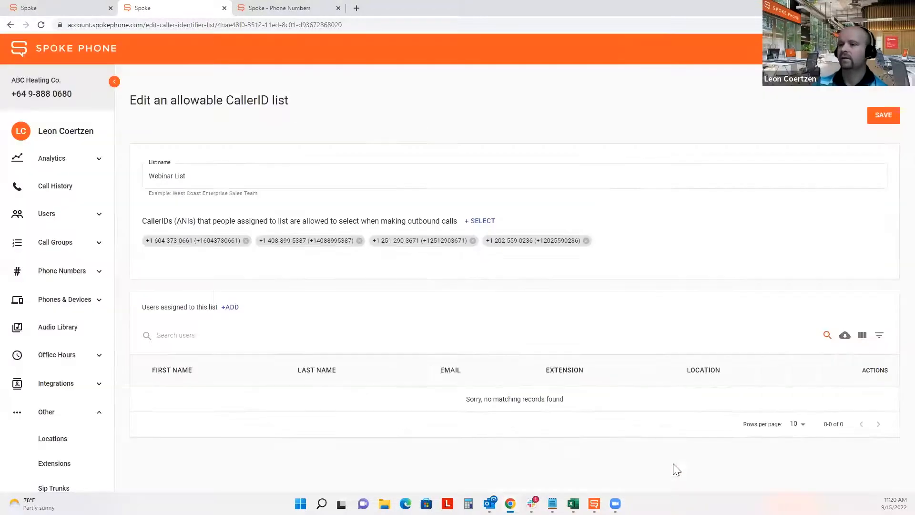
# - Assign the user to the Webinar List and save it
pyautogui.click(233, 308)
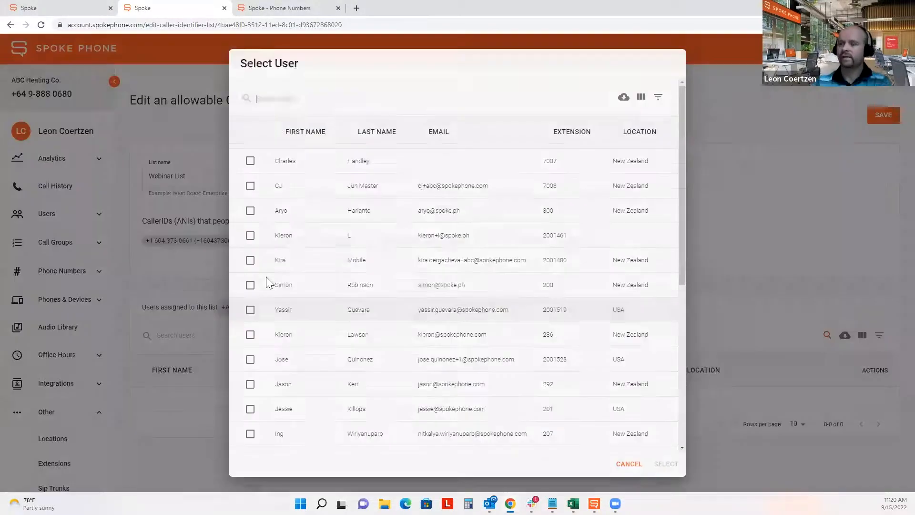
pyautogui.write('leon')
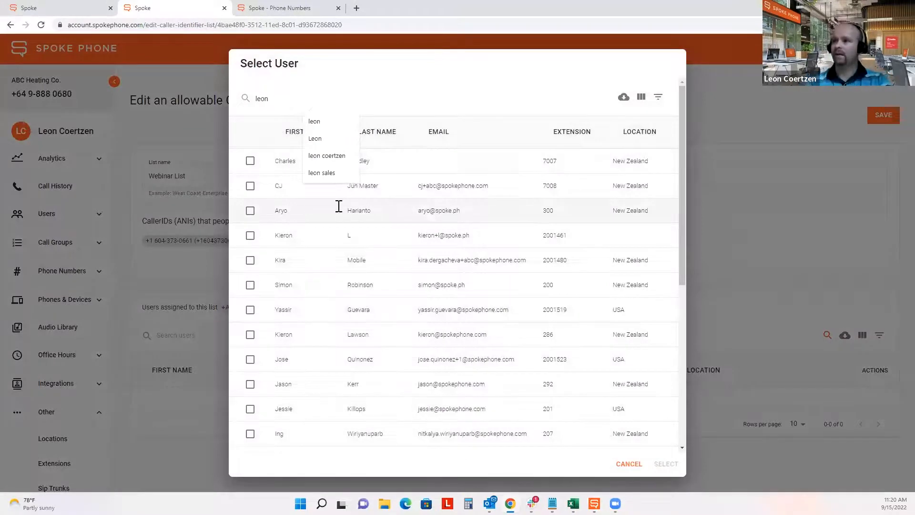
pyautogui.click(342, 142)
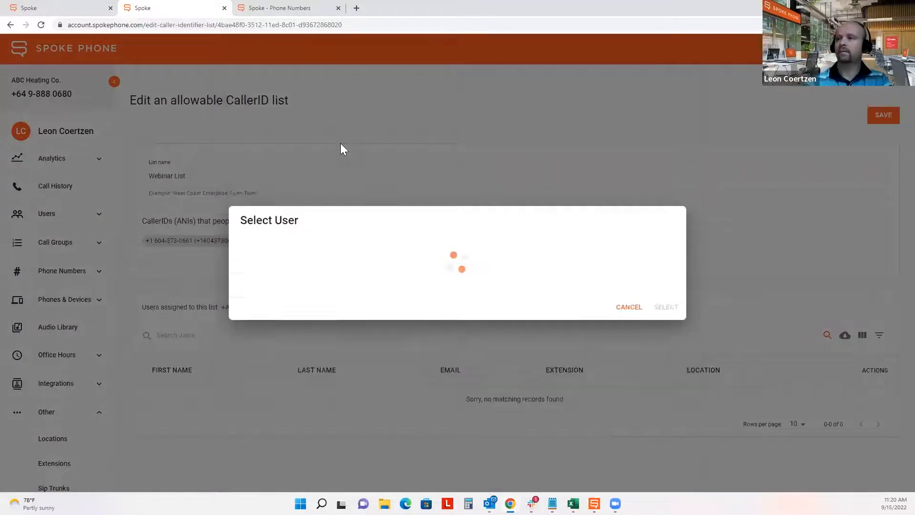
pyautogui.click(249, 285)
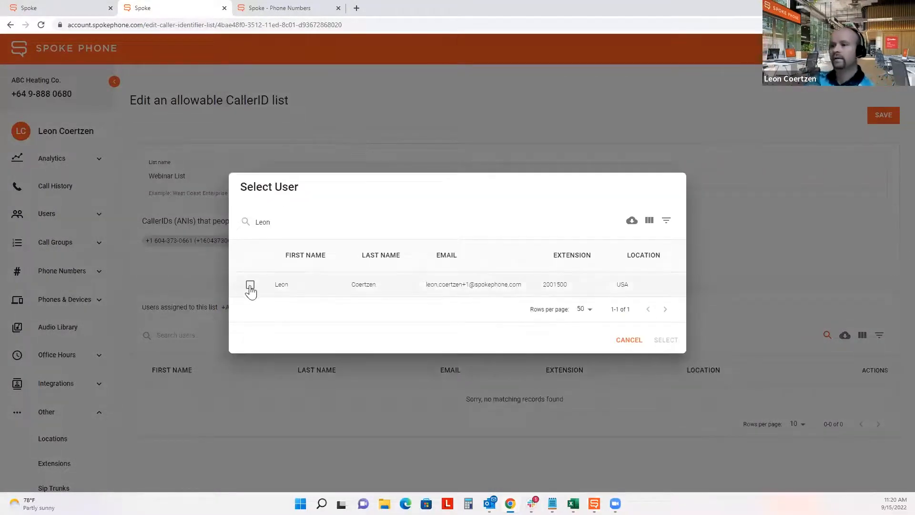
pyautogui.click(668, 341)
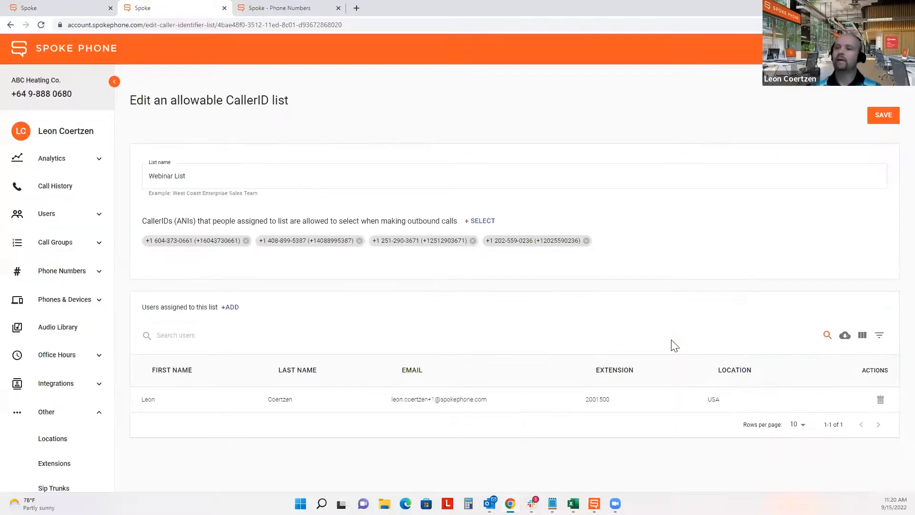
pyautogui.click(888, 118)
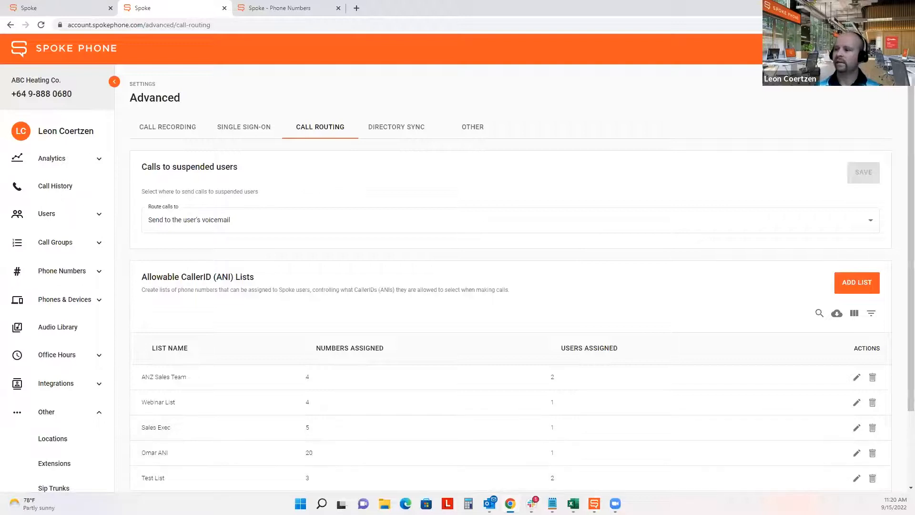
pyautogui.click(594, 503)
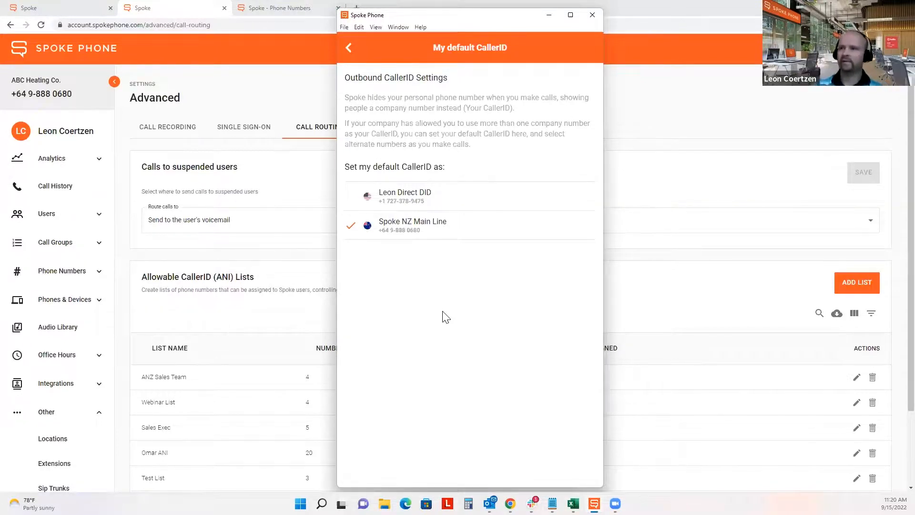
# - Reload My default CallerID in the desktop app so the four Webinar List numbers appear, then return to the admin portal
pyautogui.click(348, 48)
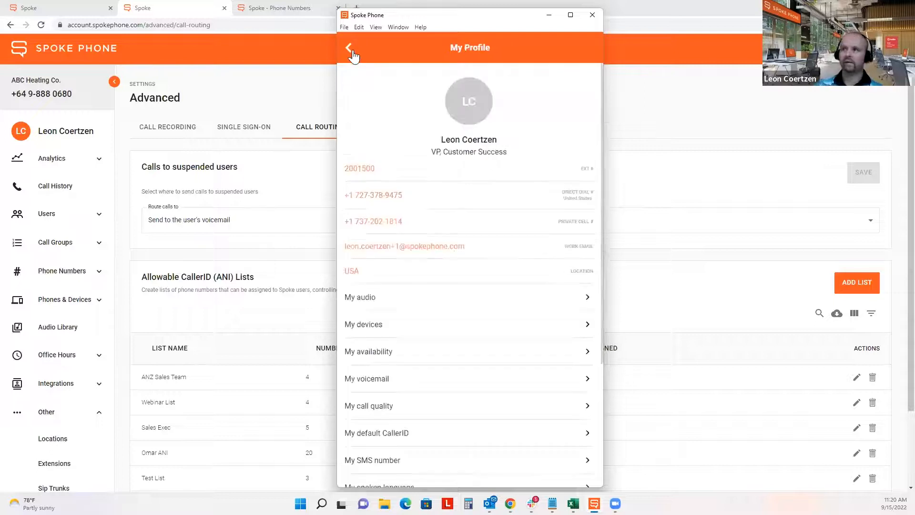
pyautogui.click(438, 435)
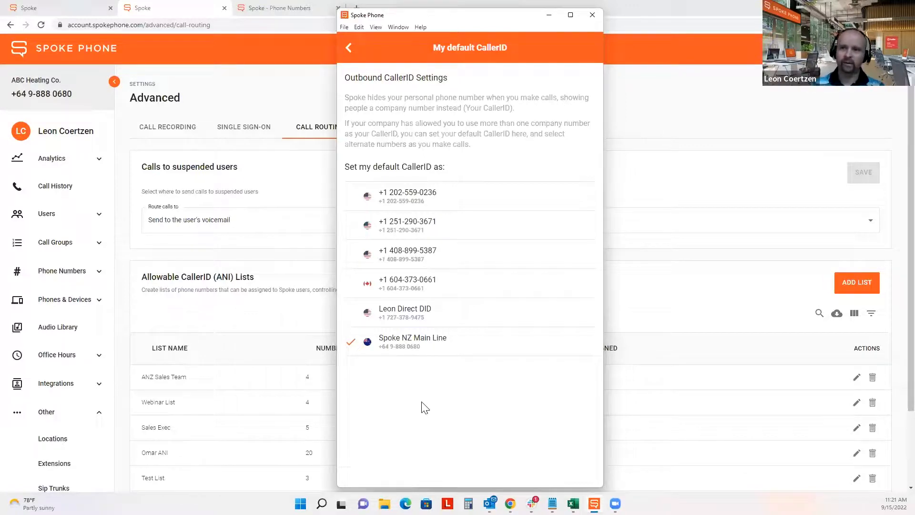
pyautogui.click(122, 312)
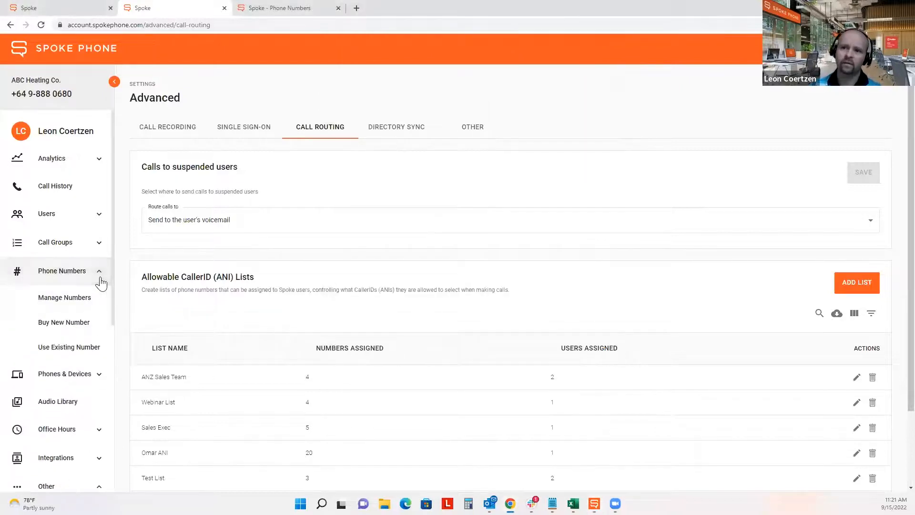
# - Verify the user's existing mobile number as a caller ID through a verification call
pyautogui.click(79, 354)
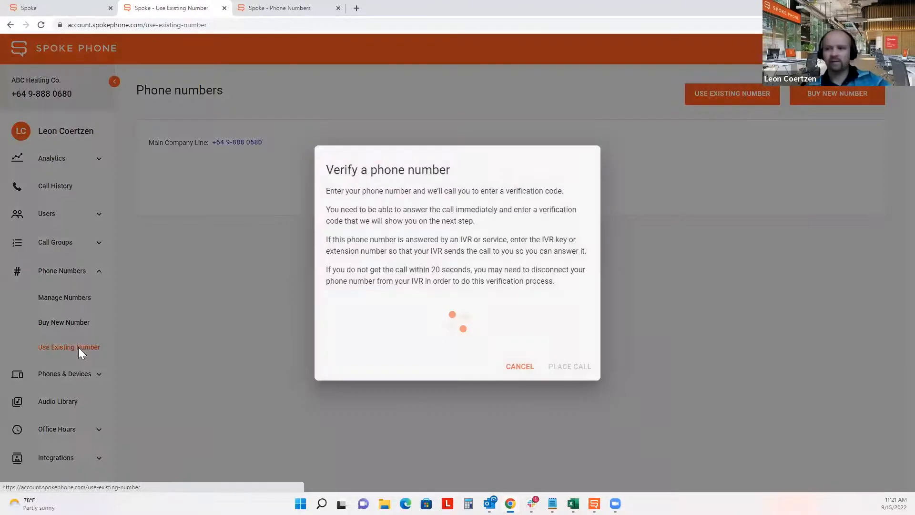
pyautogui.click(417, 323)
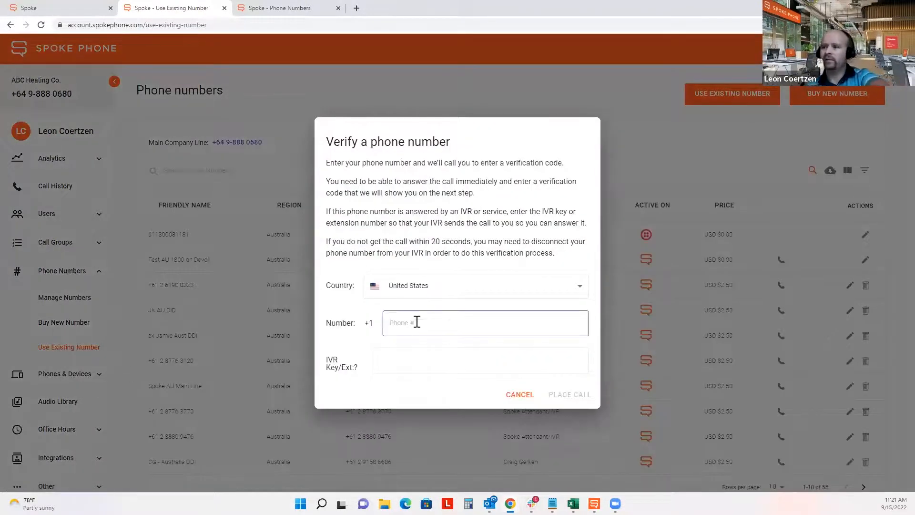
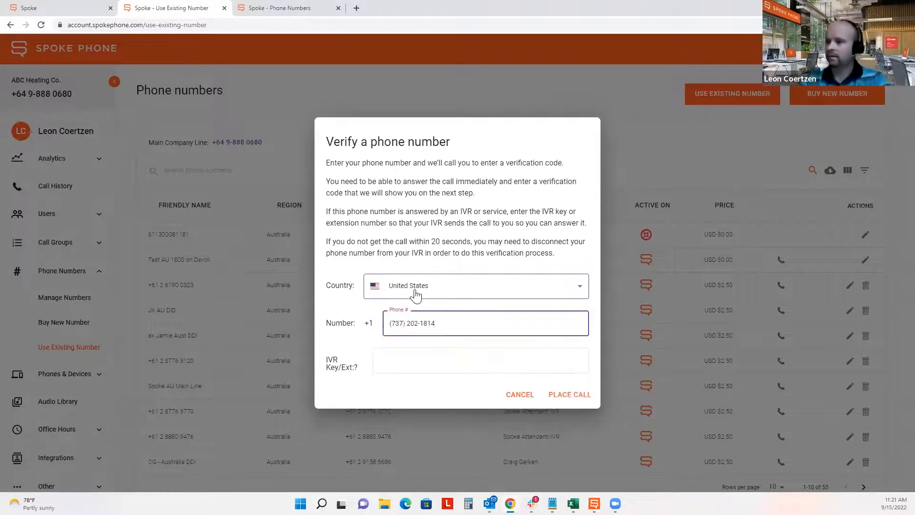
pyautogui.click(580, 400)
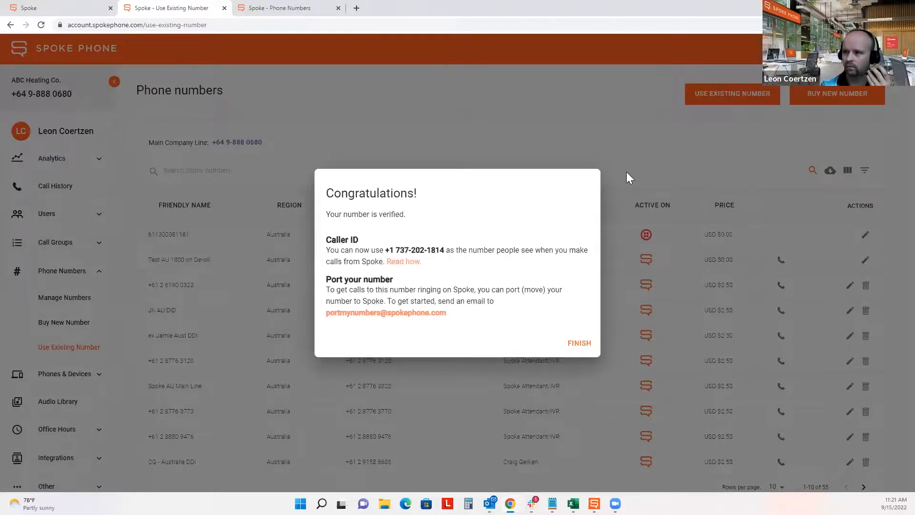
pyautogui.moveTo(429, 194); pyautogui.dragTo(325, 194)
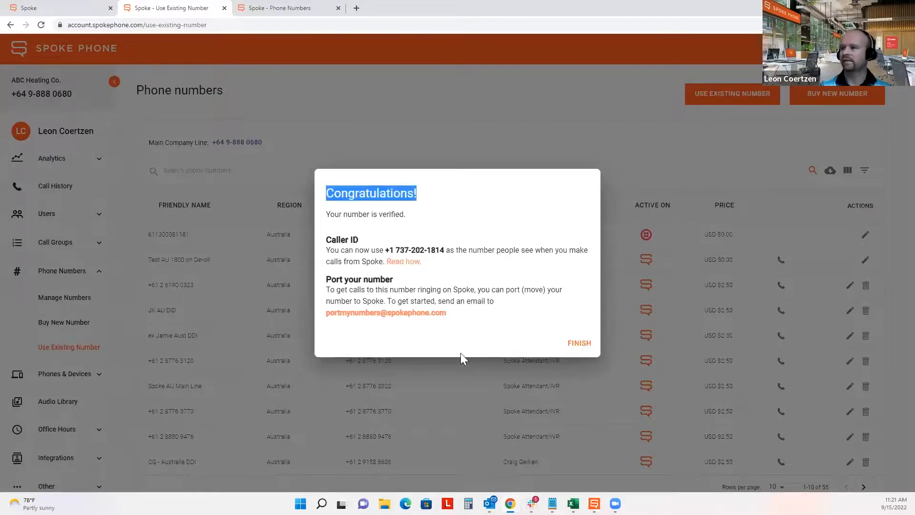
pyautogui.click(582, 350)
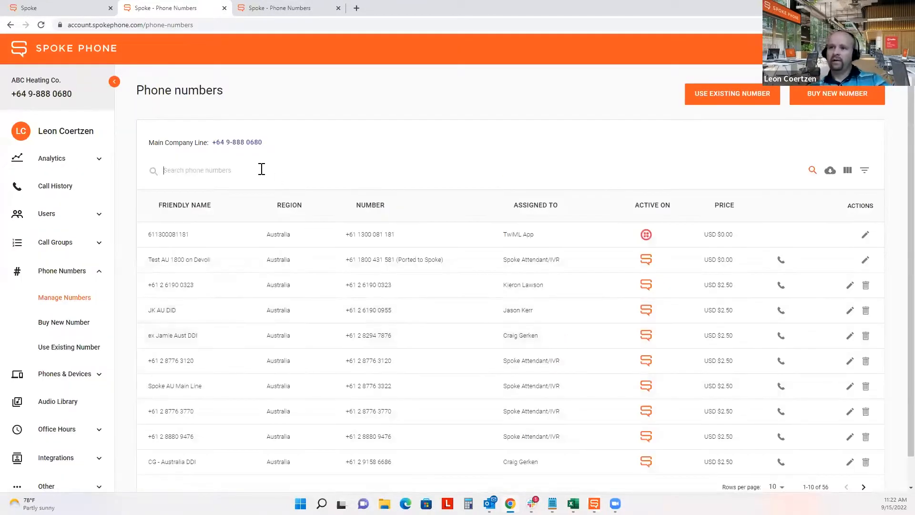
# - Search the number list for the newly verified mobile number and highlight its verified status
pyautogui.click(261, 170)
pyautogui.write('1814')
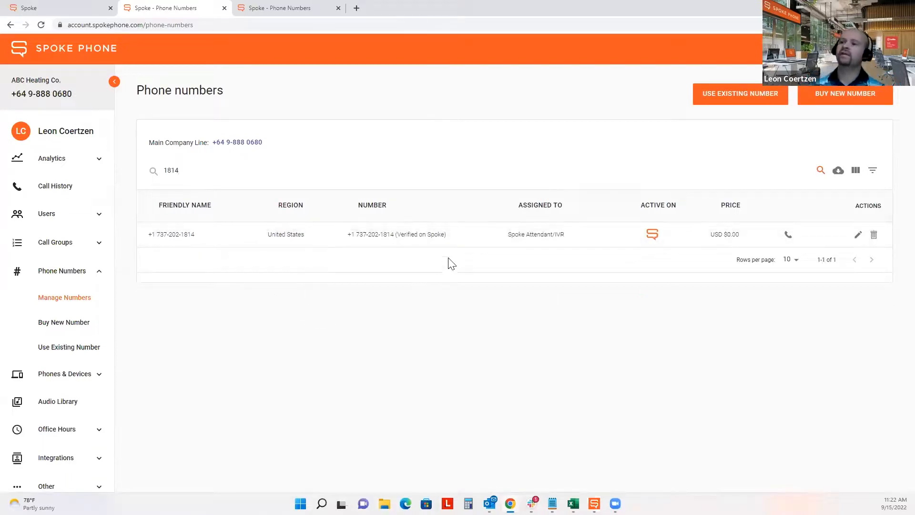
pyautogui.moveTo(446, 237); pyautogui.dragTo(395, 234)
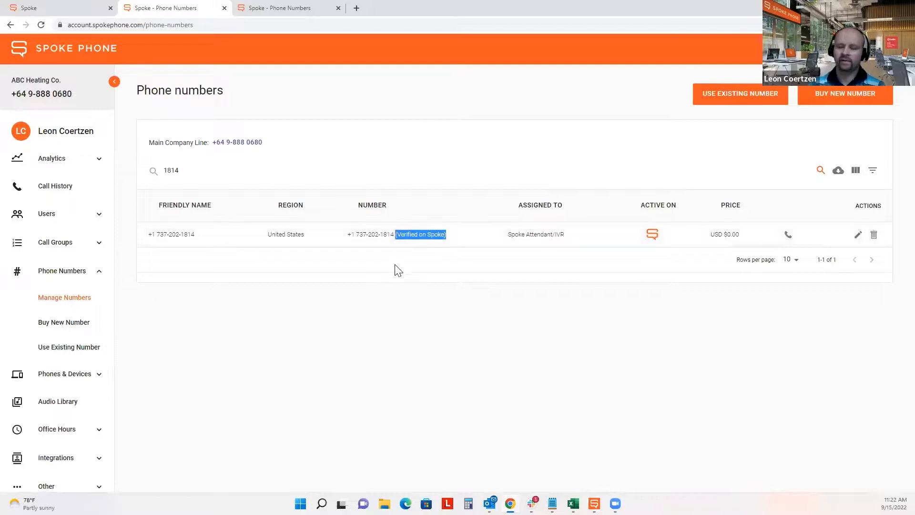
pyautogui.click(356, 235)
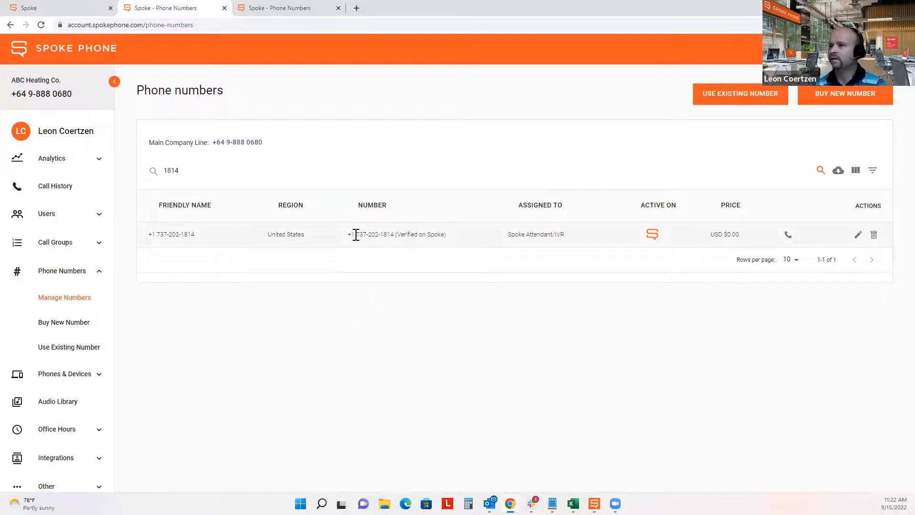
pyautogui.moveTo(349, 239); pyautogui.dragTo(389, 233)
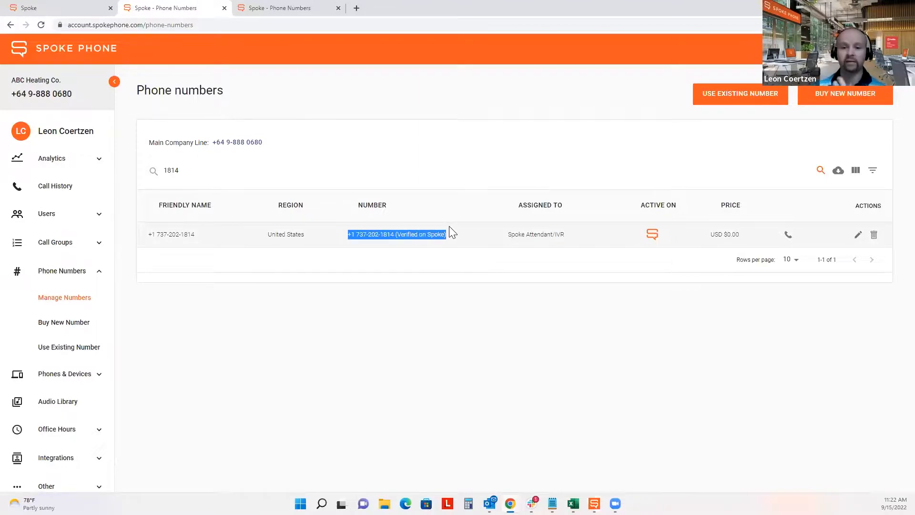
# - Reassign the number from Spoke Attendant/IVR to the user, rename it '<user> Mobile Number', and save
pyautogui.click(855, 234)
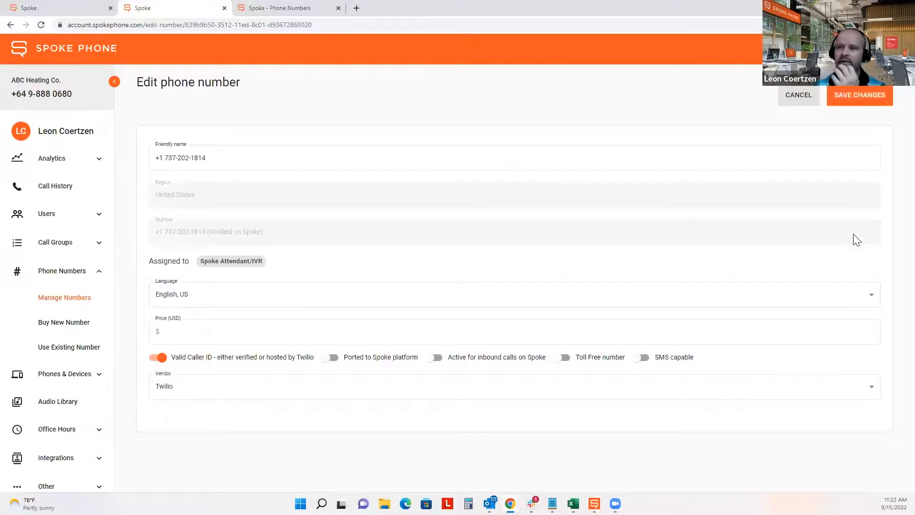
pyautogui.click(234, 265)
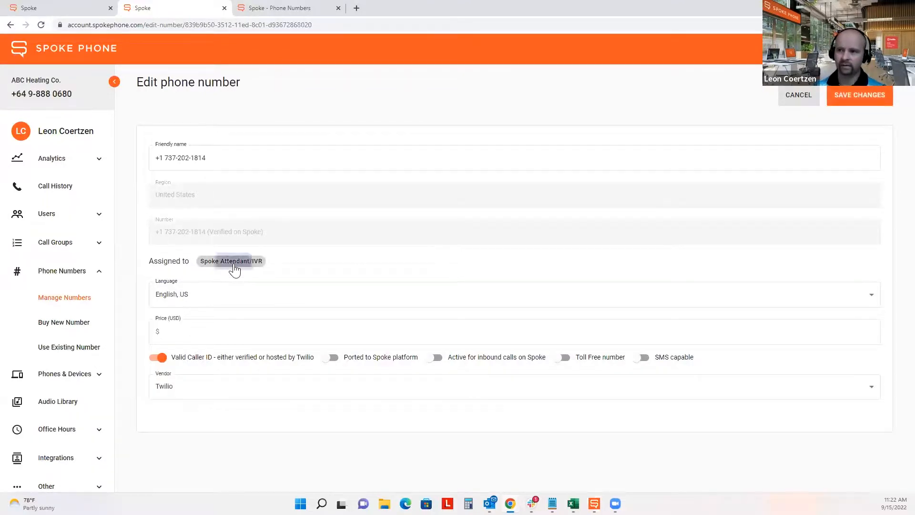
pyautogui.write('le')
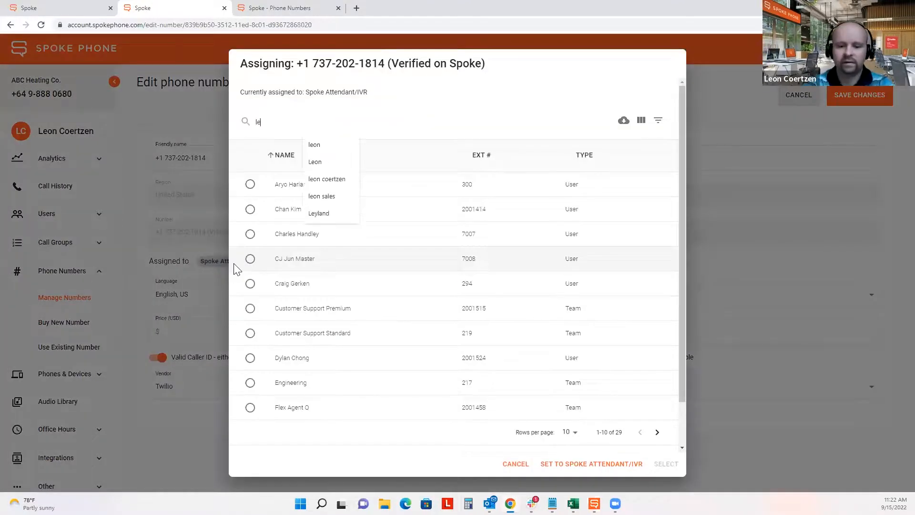
pyautogui.write('on')
pyautogui.click(250, 271)
pyautogui.click(666, 377)
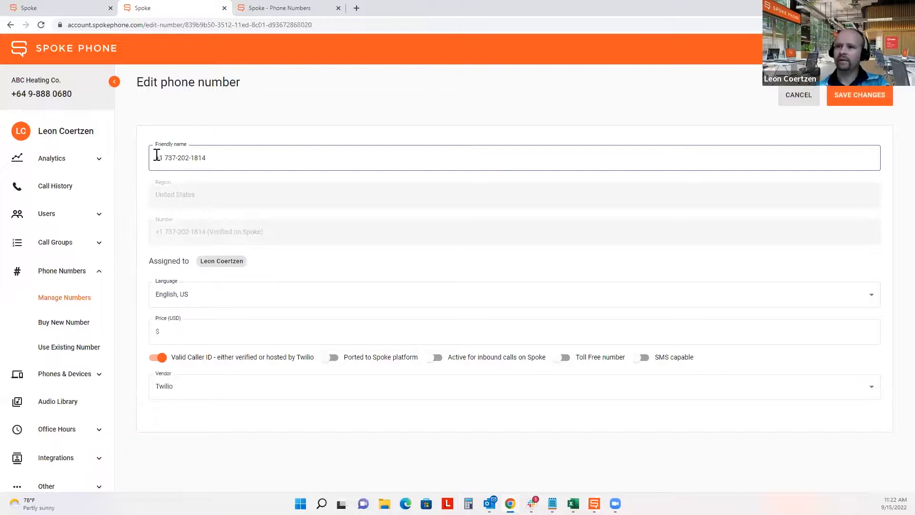
pyautogui.moveTo(157, 155); pyautogui.dragTo(262, 172)
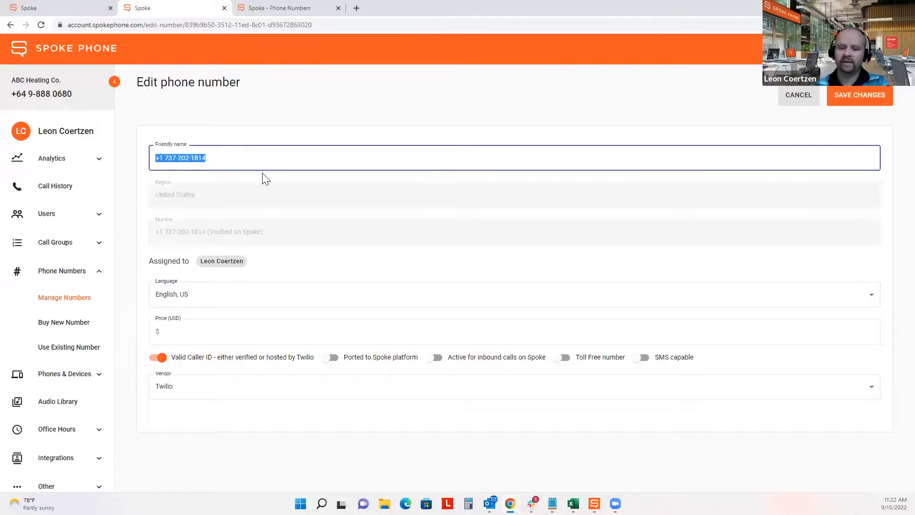
pyautogui.write('Leon Mobile Number')
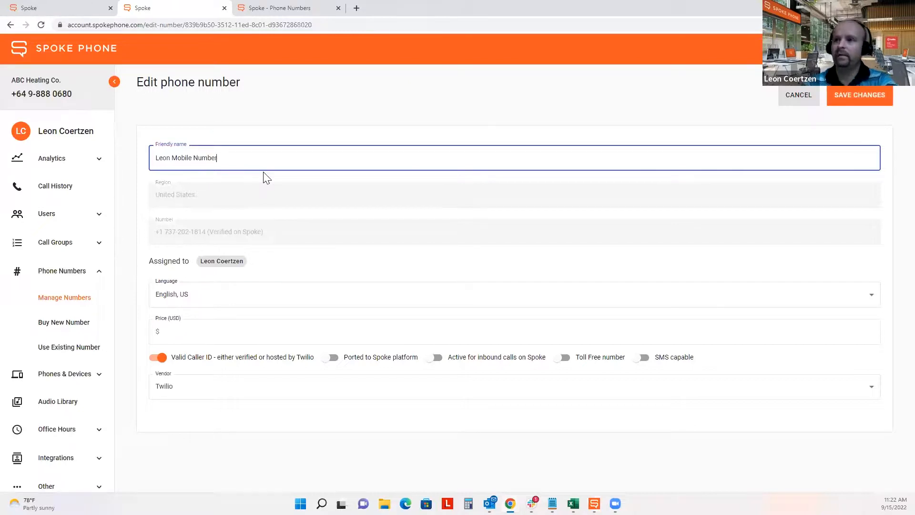
pyautogui.click(860, 100)
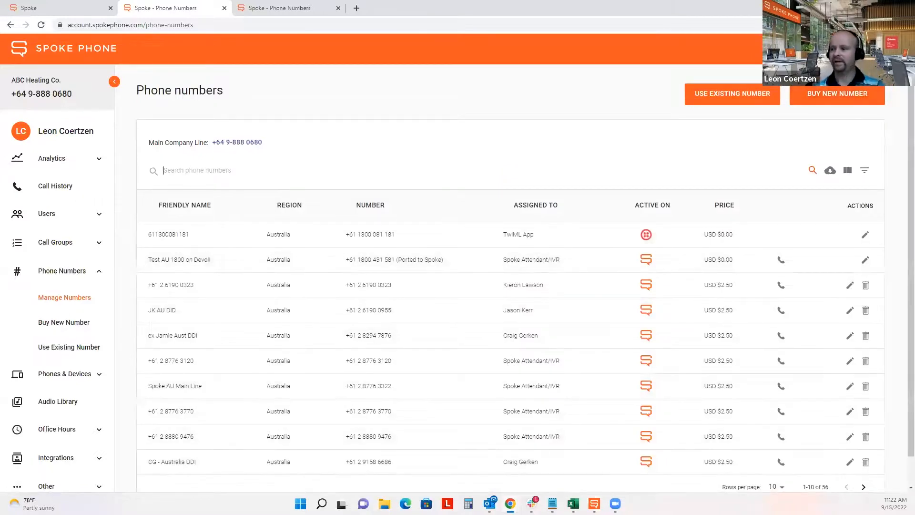
# - Show the mobile number in the desktop app's default CallerID choices, then advance the slideshow to Q&A
pyautogui.click(594, 503)
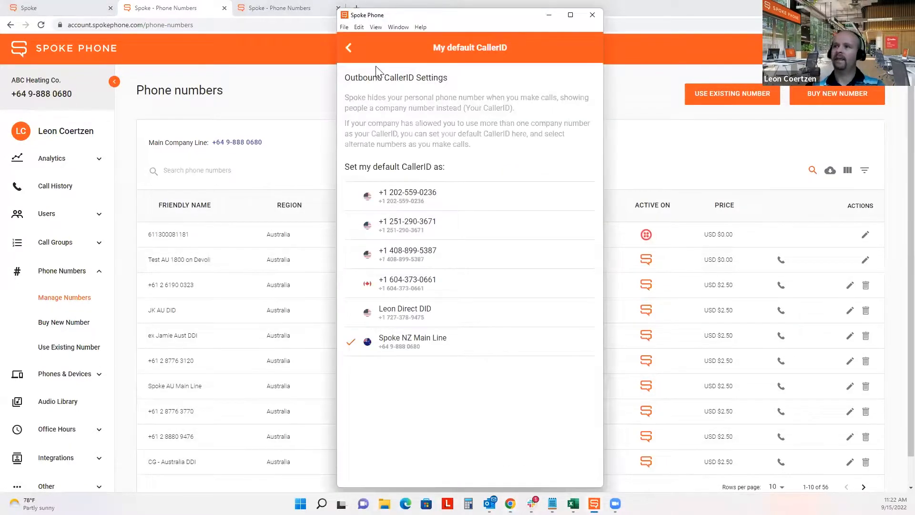
pyautogui.click(347, 48)
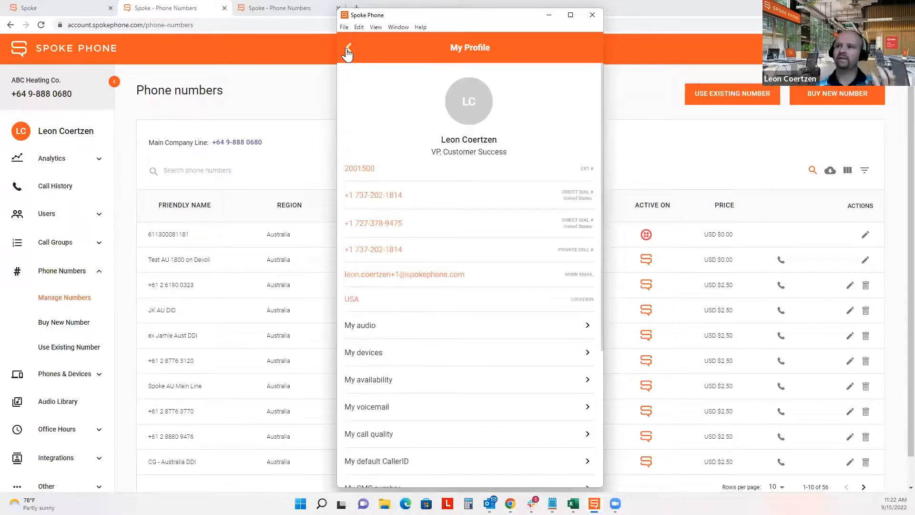
pyautogui.click(417, 462)
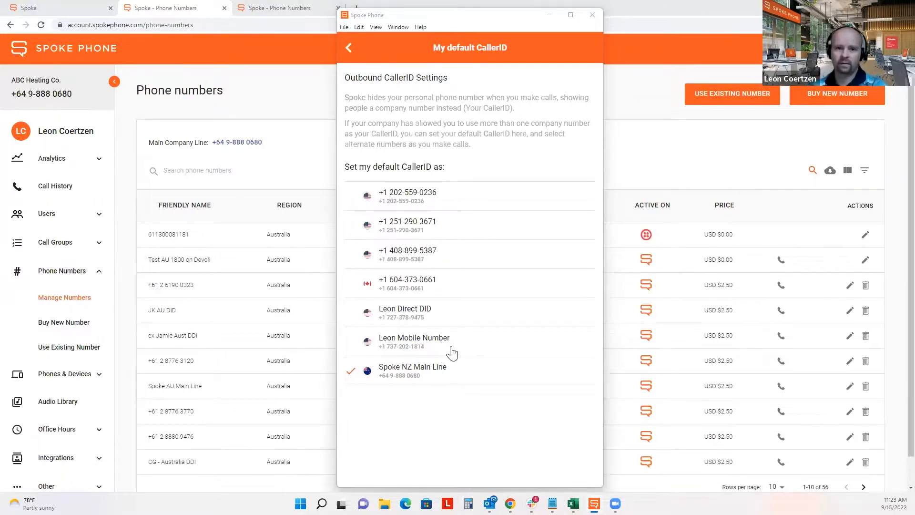
pyautogui.hotkey('alt', 'Tab')
pyautogui.click(424, 290)
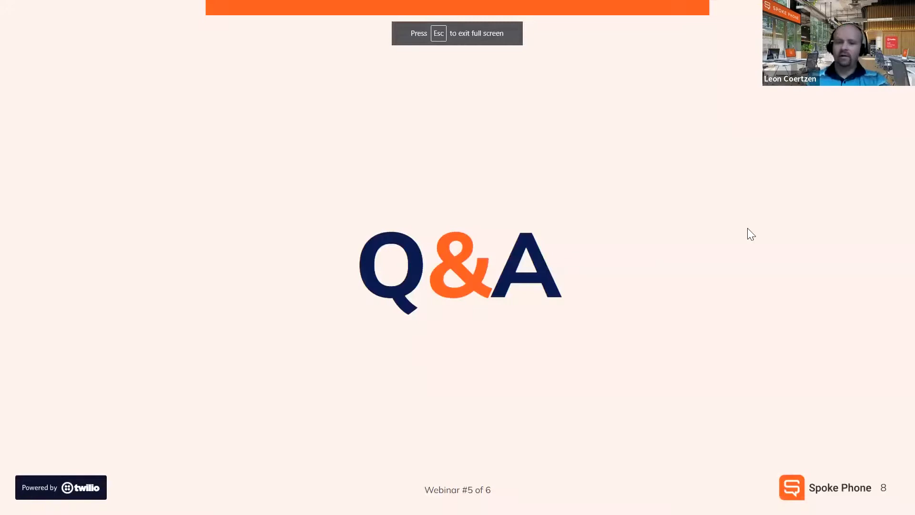